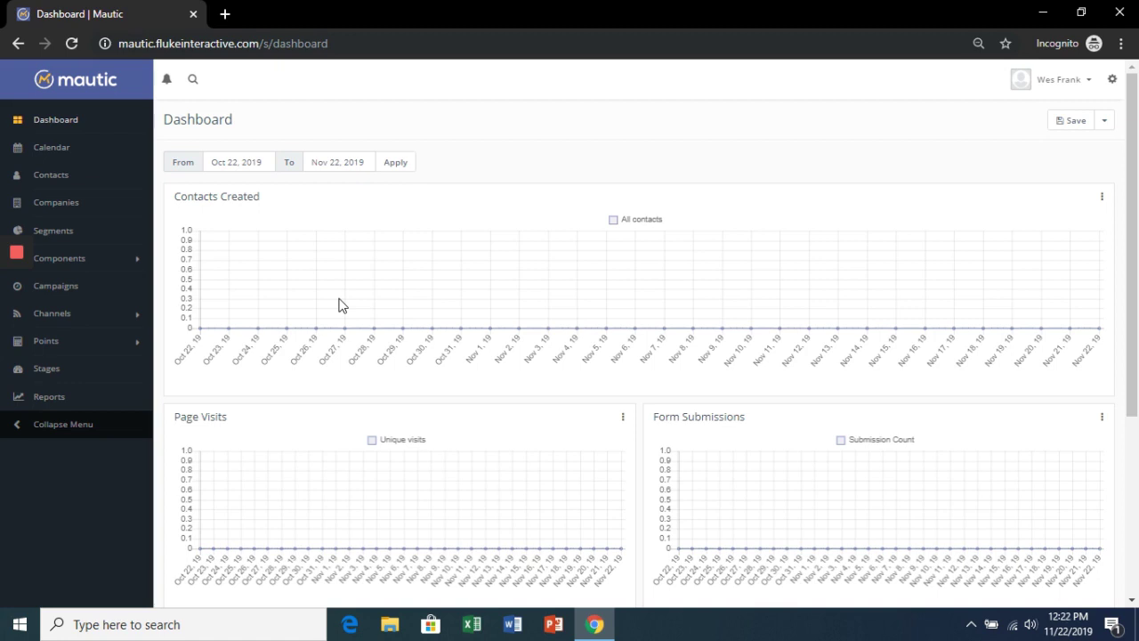
# Create a contact segment named "New Contacts" with the alias "New Contacts", then save and close it.
pyautogui.click(105, 236)
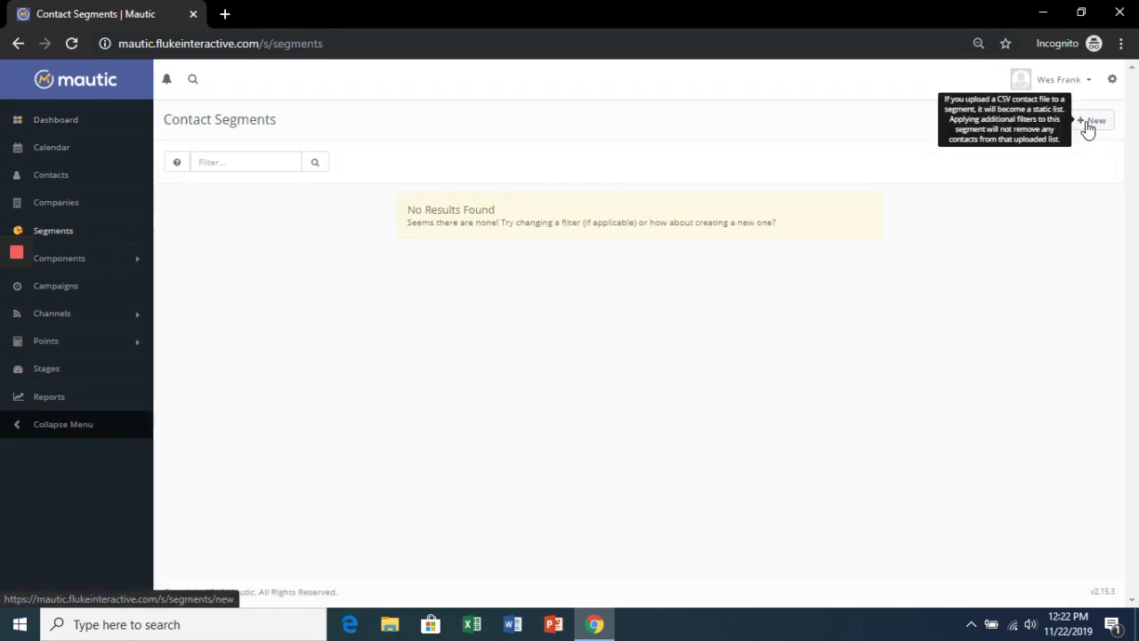
pyautogui.click(1086, 126)
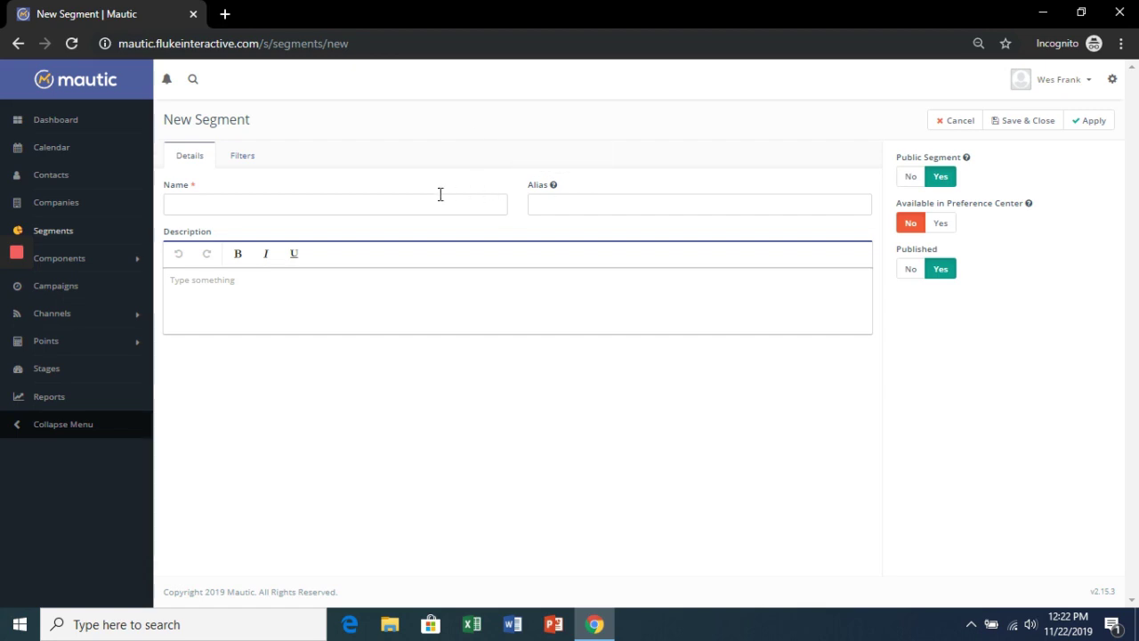
pyautogui.click(440, 194)
pyautogui.click(613, 206)
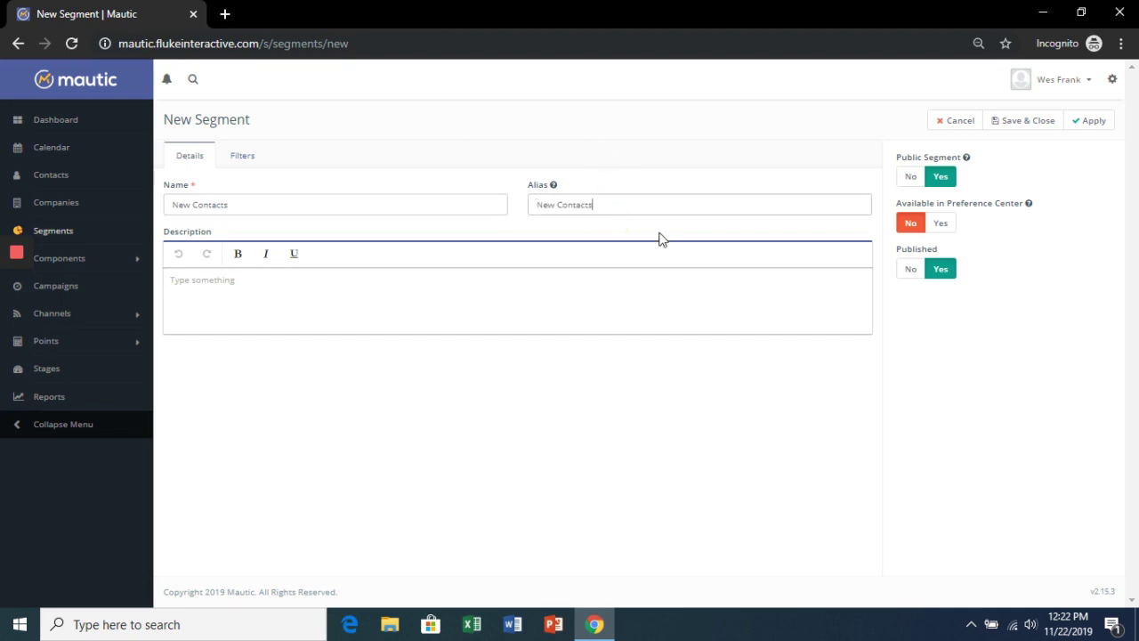
pyautogui.click(1096, 124)
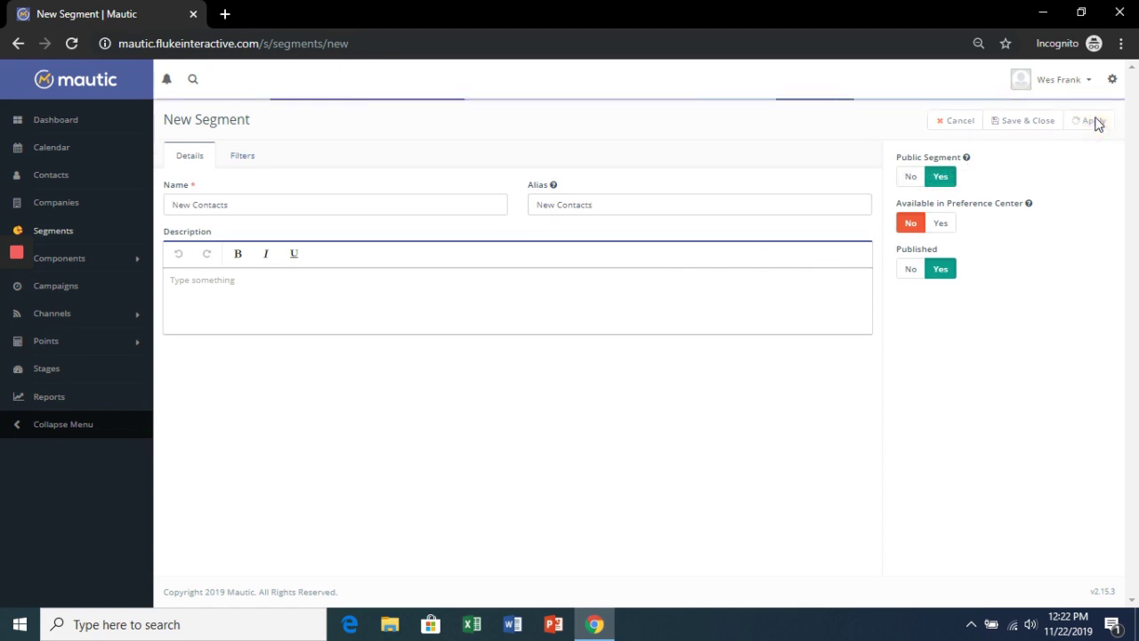
pyautogui.click(1025, 125)
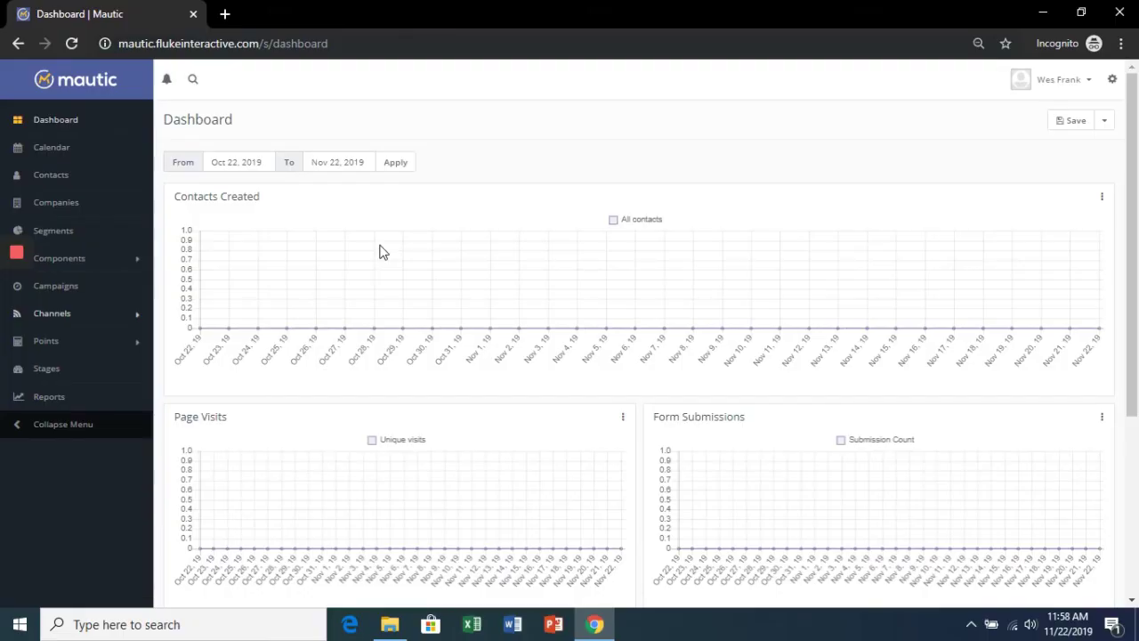
# Start a new email from the Emails channel and choose the template email type.
pyautogui.click(137, 317)
pyautogui.click(49, 358)
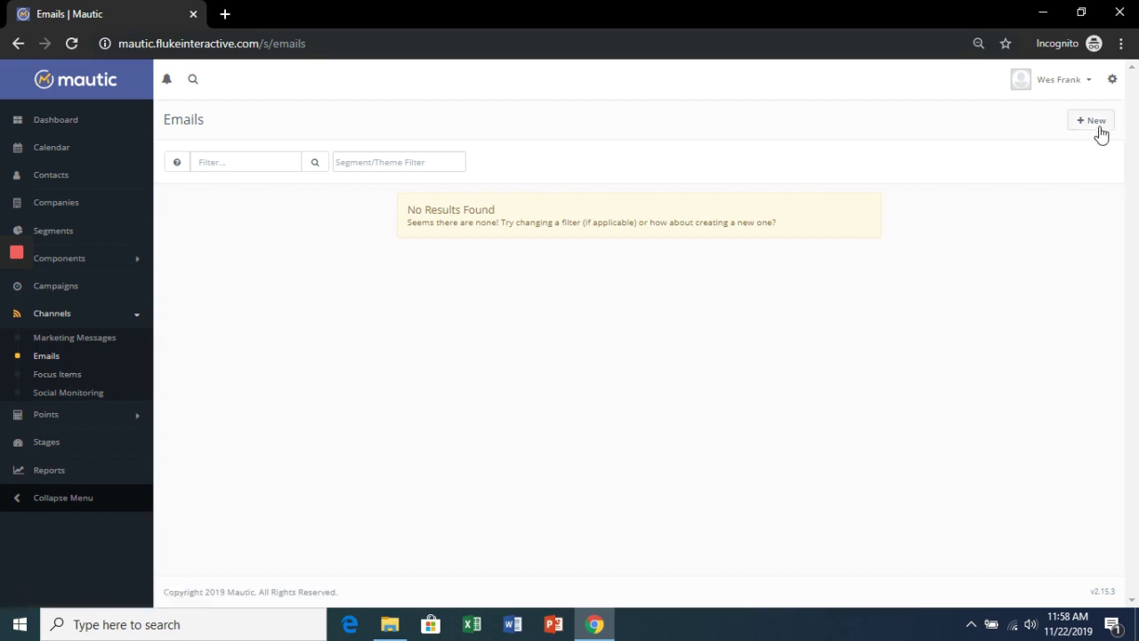
pyautogui.click(1095, 121)
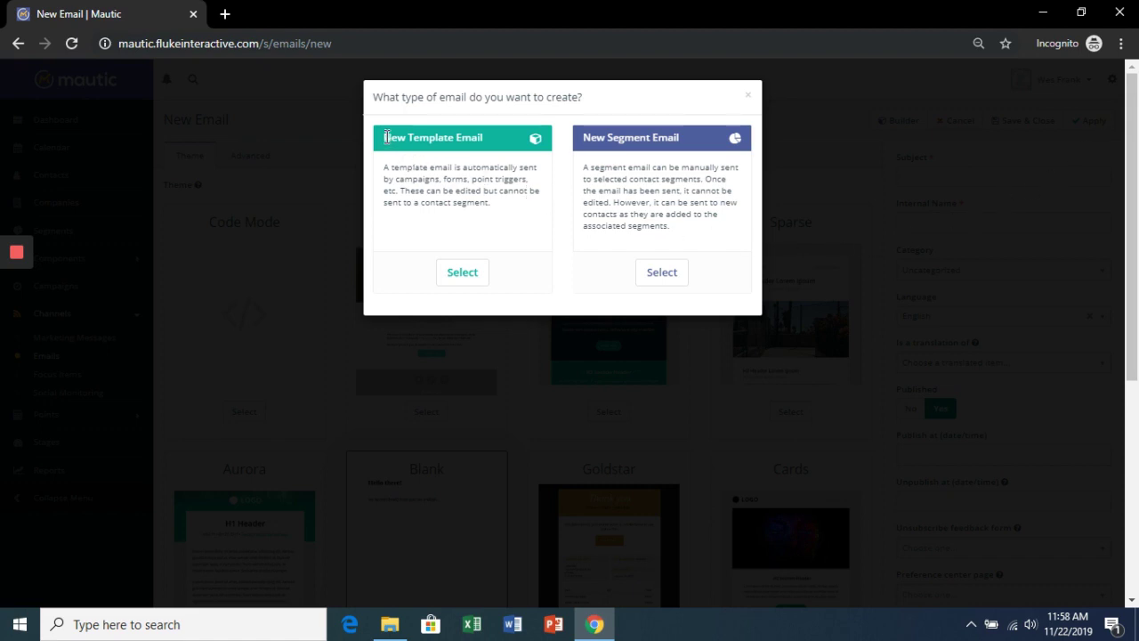
pyautogui.click(463, 276)
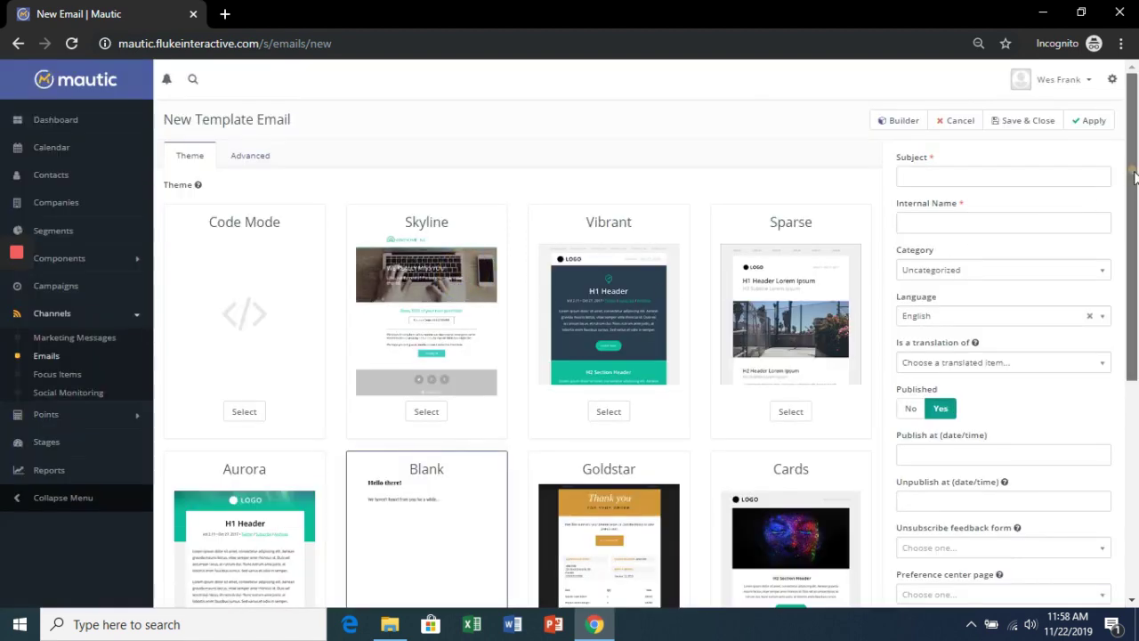
# Choose the Skyline theme for the template email and open it in the builder.
pyautogui.moveTo(1132, 189)
pyautogui.mouseDown()
pyautogui.moveTo(1134, 401)
pyautogui.moveTo(1135, 166)
pyautogui.mouseUp()
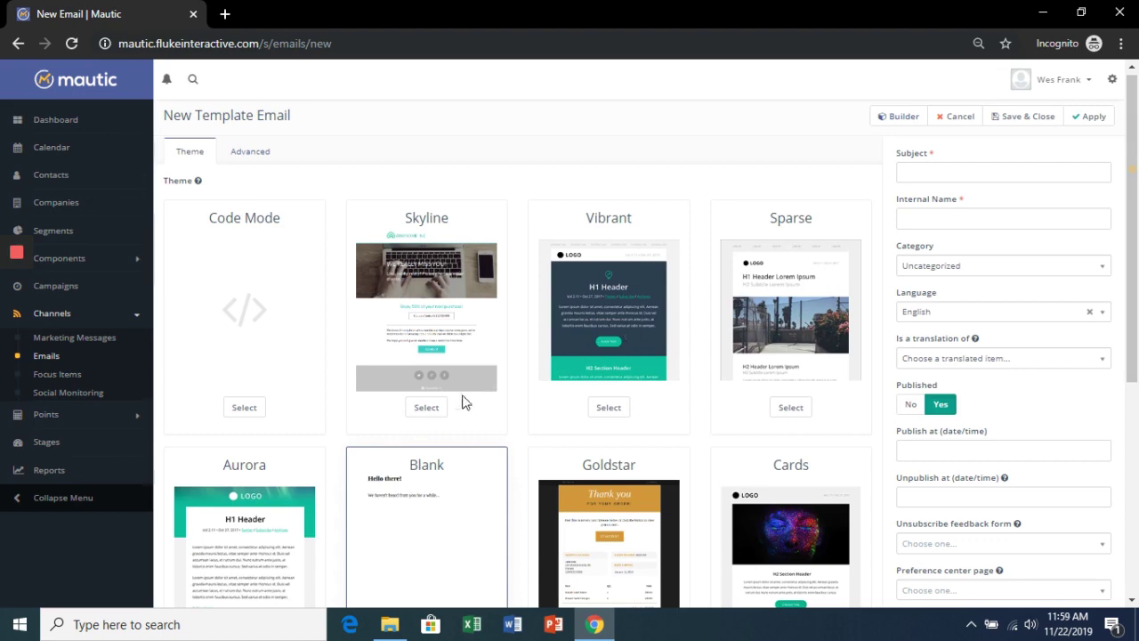
pyautogui.click(429, 410)
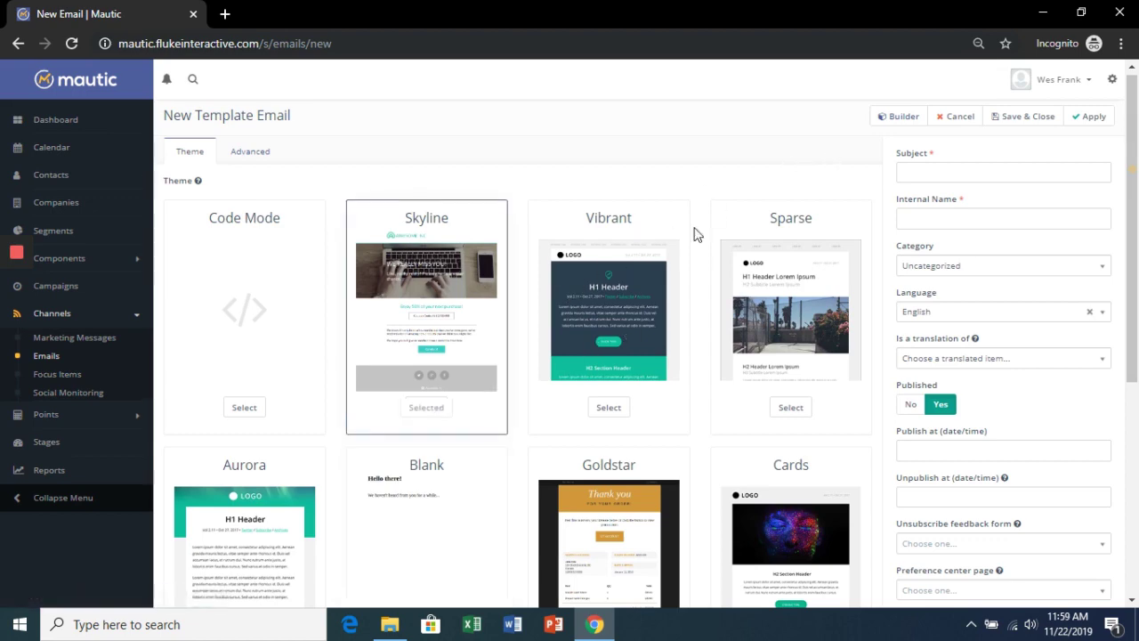
pyautogui.click(900, 119)
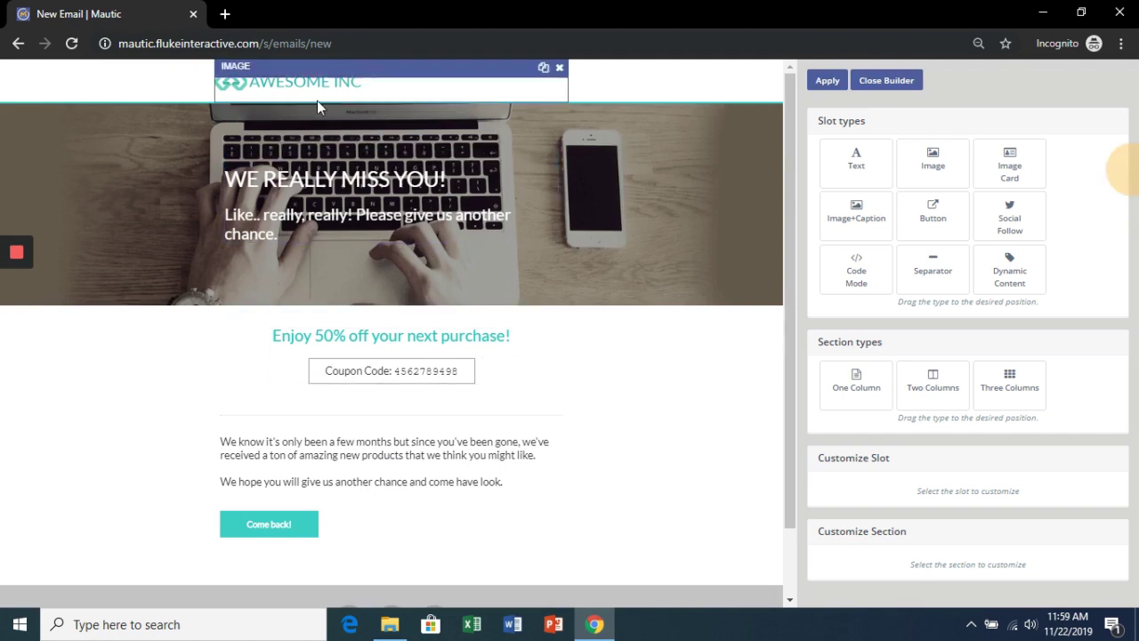
# Replace the Awesome Inc logo in the email header with the Fluke Interactive logo image file.
pyautogui.click(291, 89)
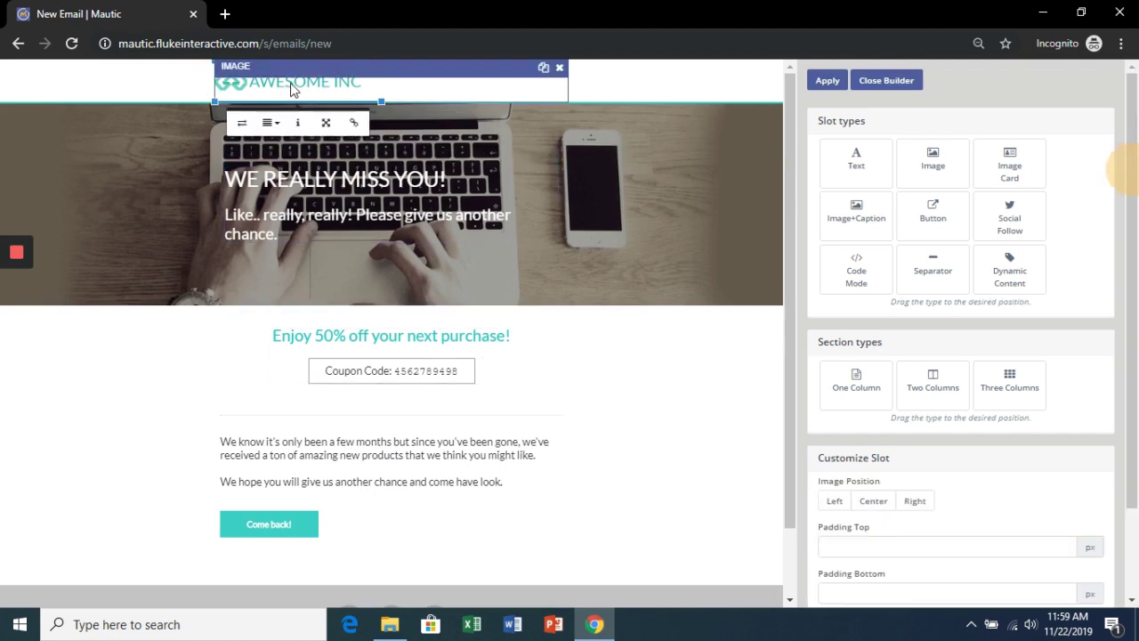
pyautogui.click(240, 123)
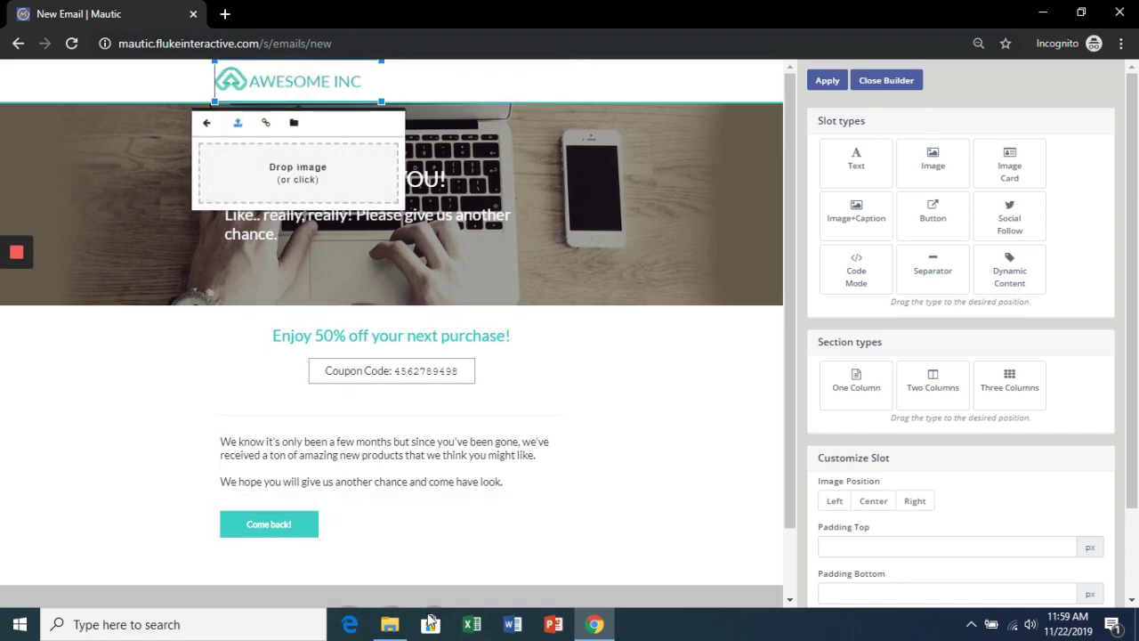
pyautogui.click(389, 623)
pyautogui.click(242, 478)
pyautogui.moveTo(247, 481); pyautogui.dragTo(295, 179)
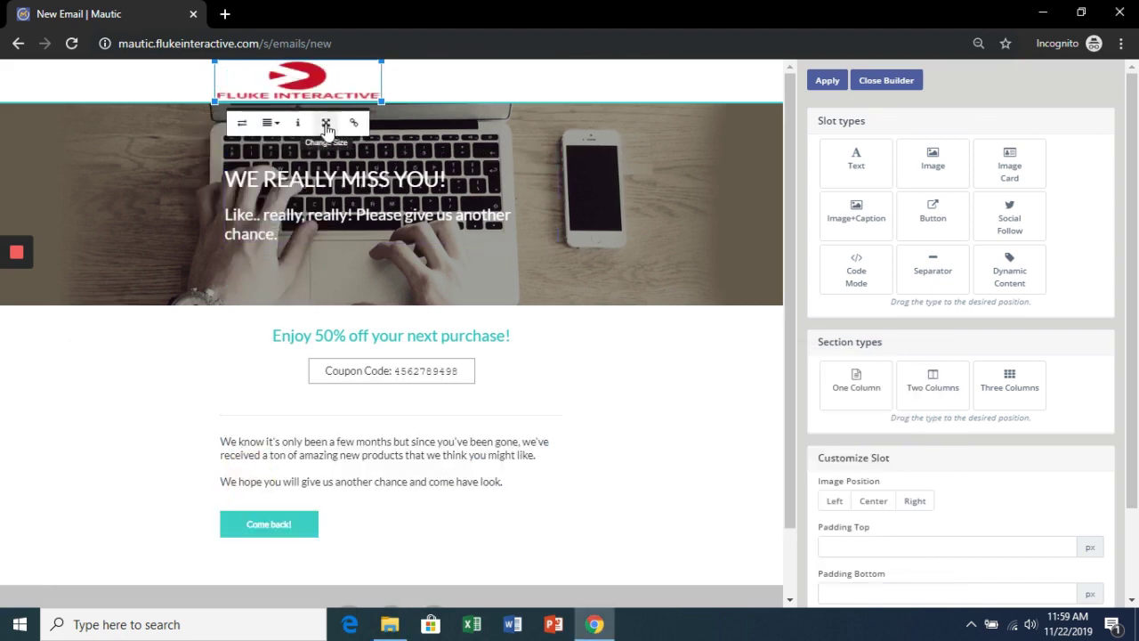
# Resize the header logo by setting its width to 300, then shrink it freehand to about half that width.
pyautogui.click(325, 125)
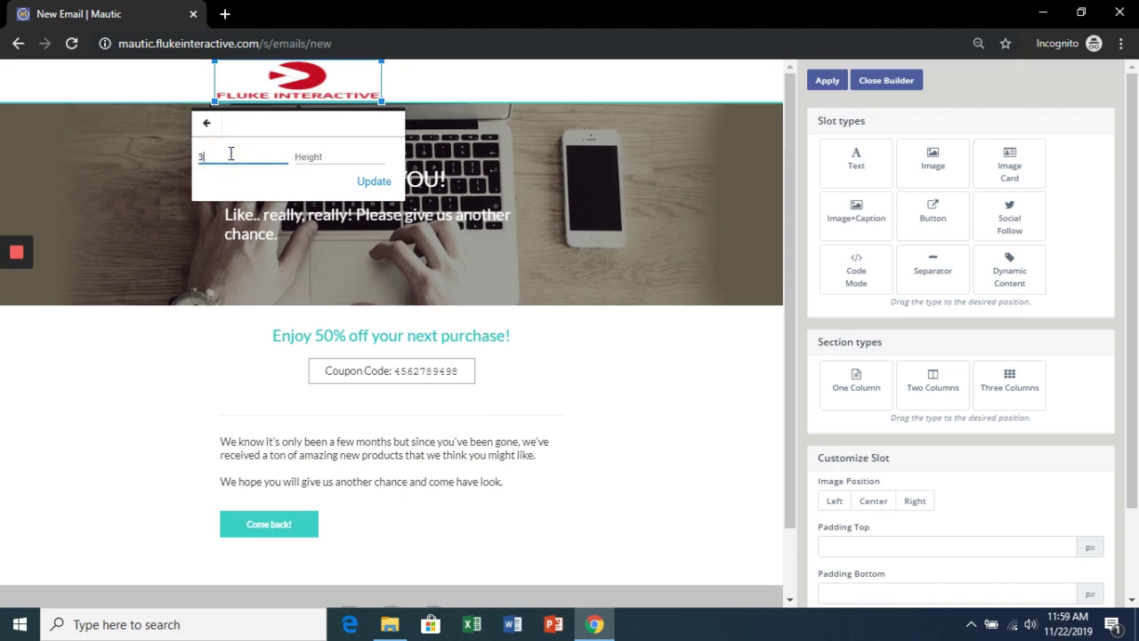
pyautogui.press('Tab')
pyautogui.write('1')
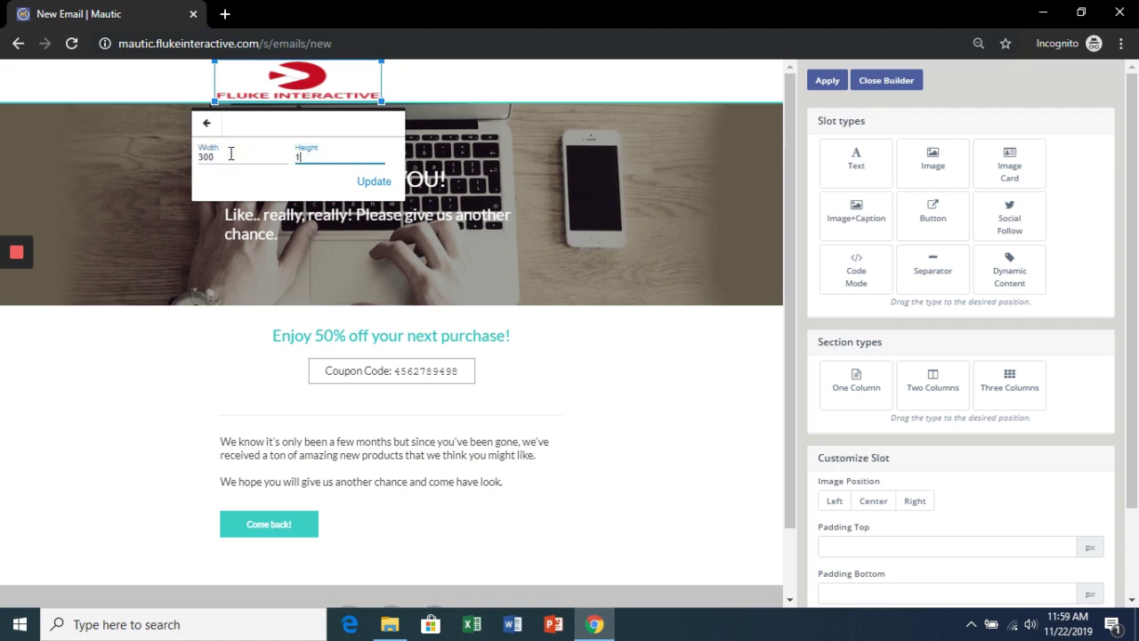
pyautogui.click(370, 181)
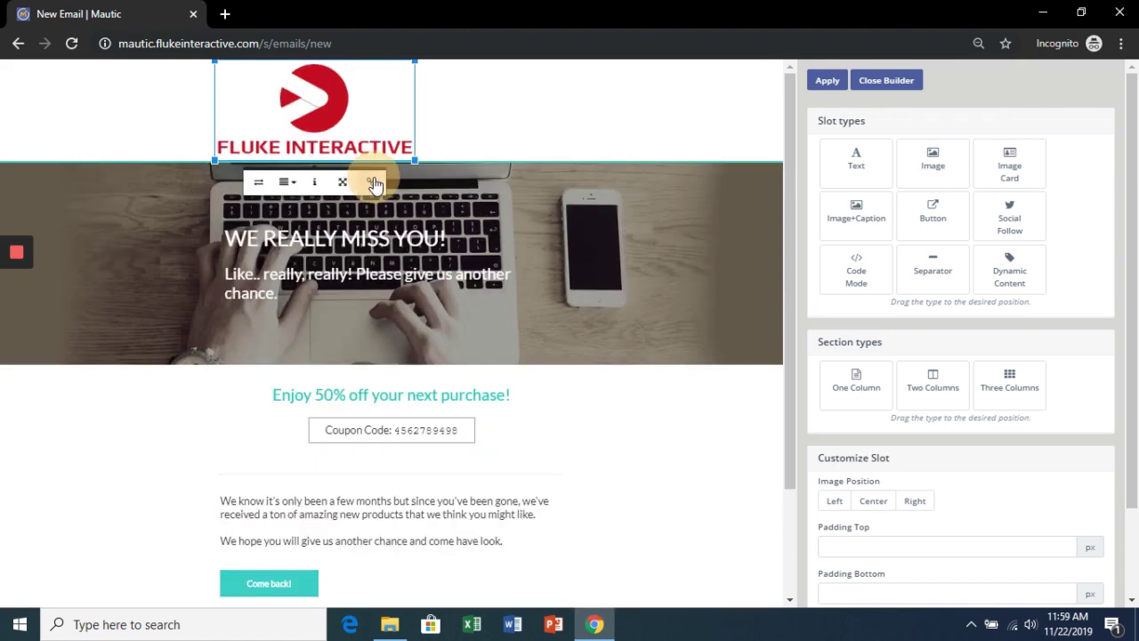
pyautogui.moveTo(412, 156); pyautogui.dragTo(317, 137)
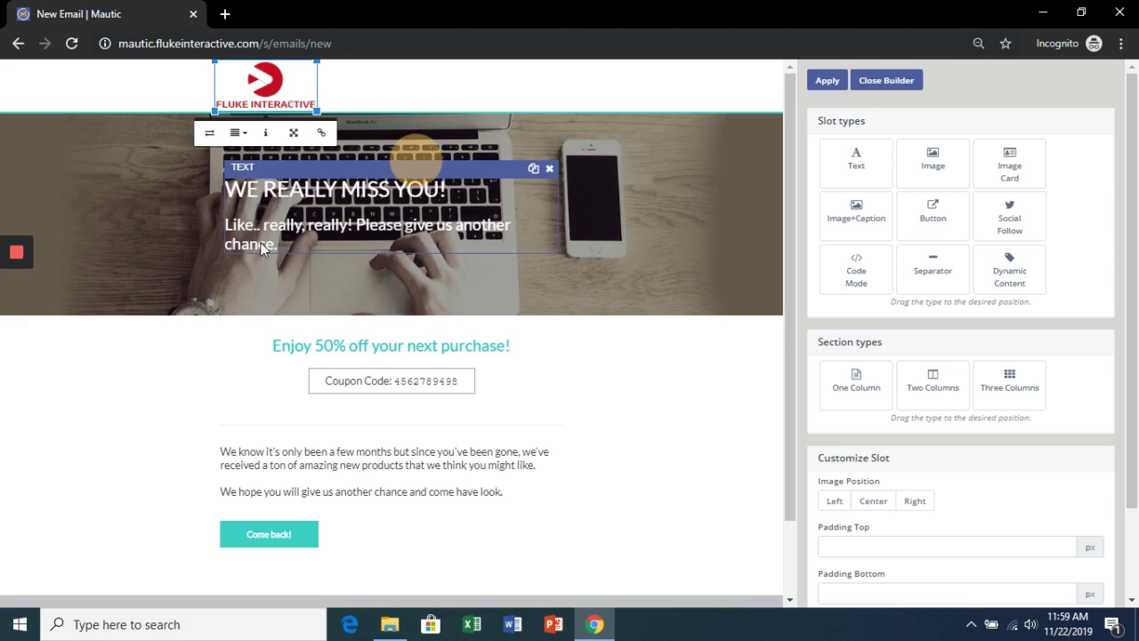
# Change the text colour of the "Enjoy 50% off your next purchase!" heading to red.
pyautogui.click(386, 351)
pyautogui.scroll(-1, 1041, 472)
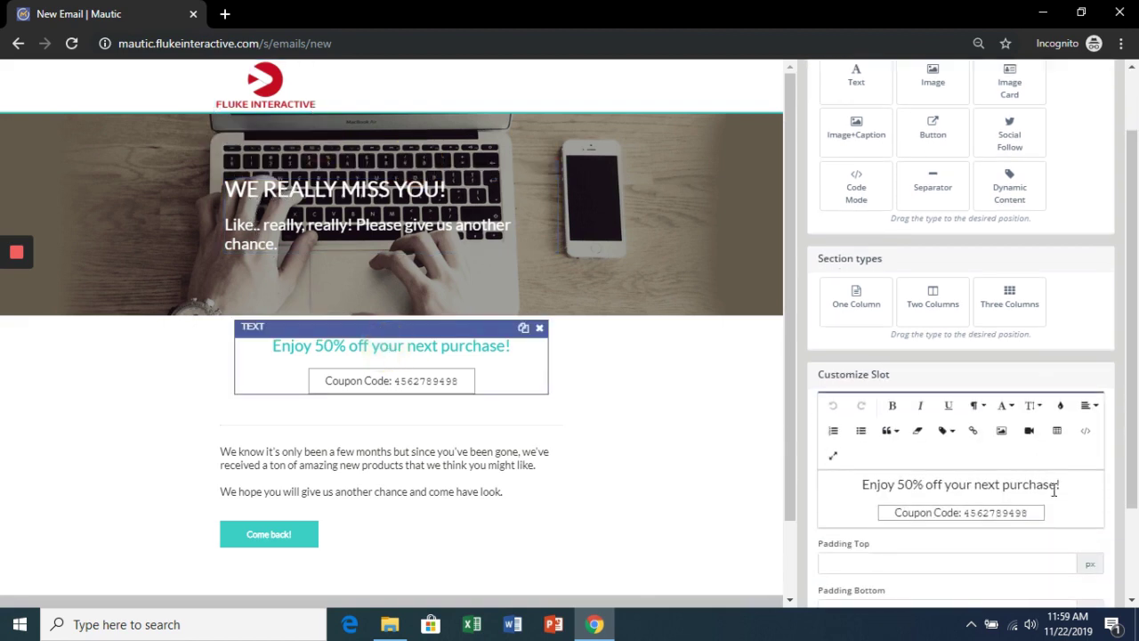
pyautogui.moveTo(1066, 489); pyautogui.dragTo(860, 481)
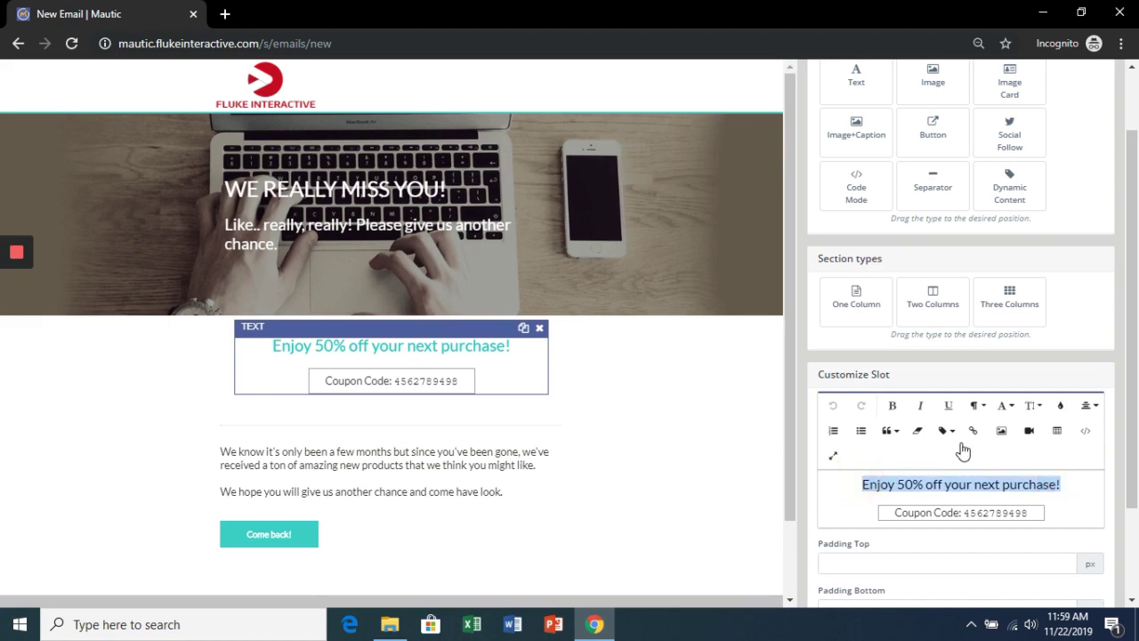
pyautogui.click(1062, 407)
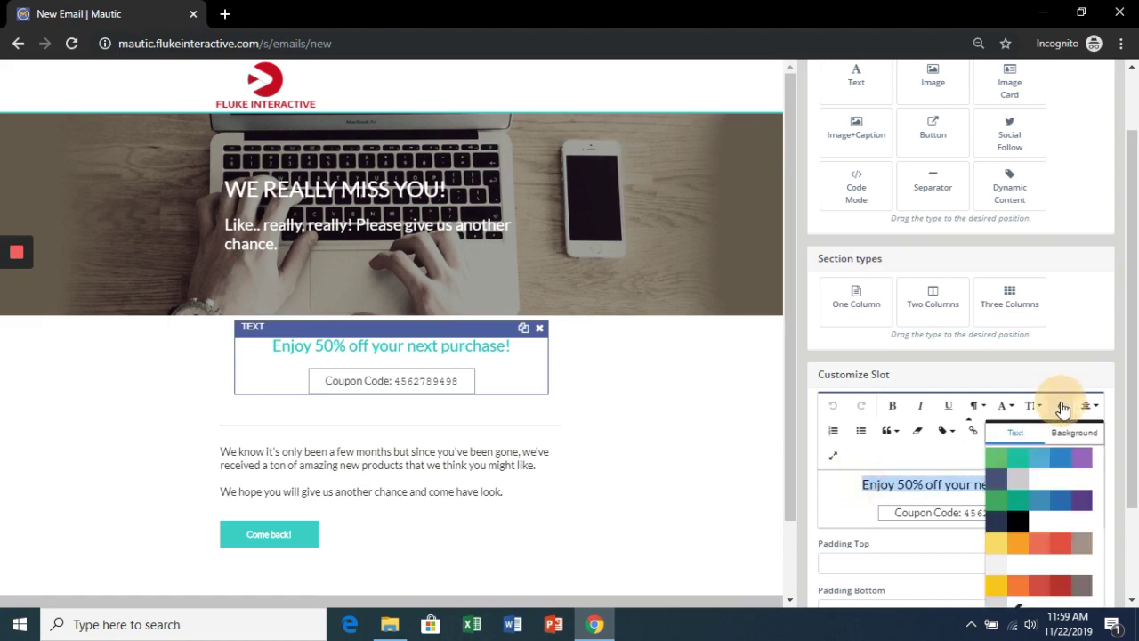
pyautogui.click(1061, 544)
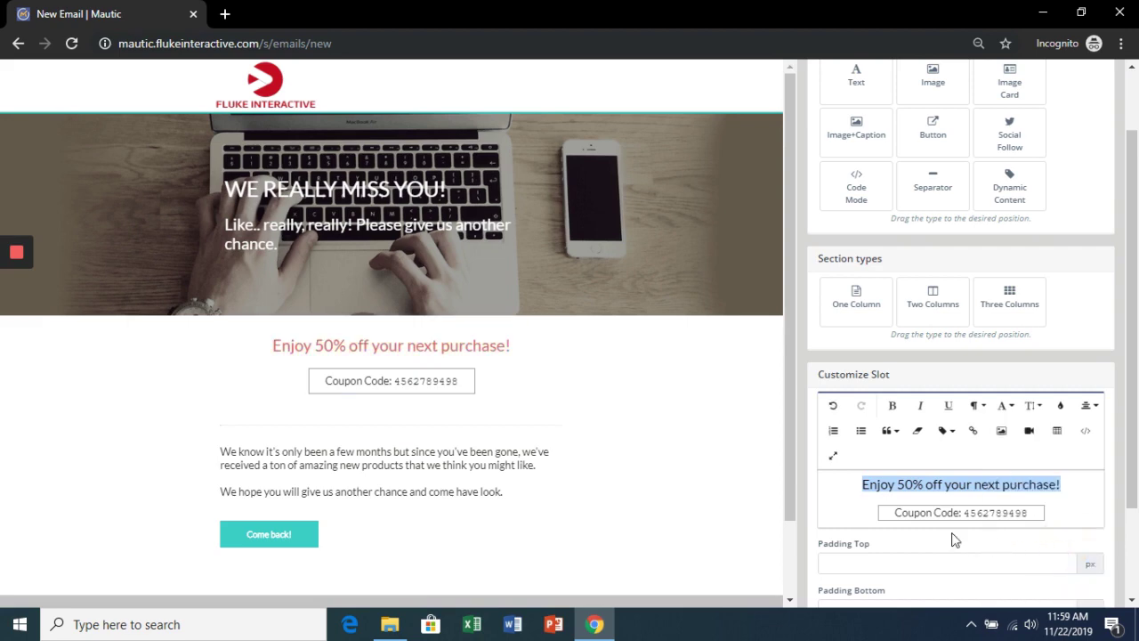
# Add a button slot below the coupon code, with size M and centre position.
pyautogui.scroll(2, 866, 373)
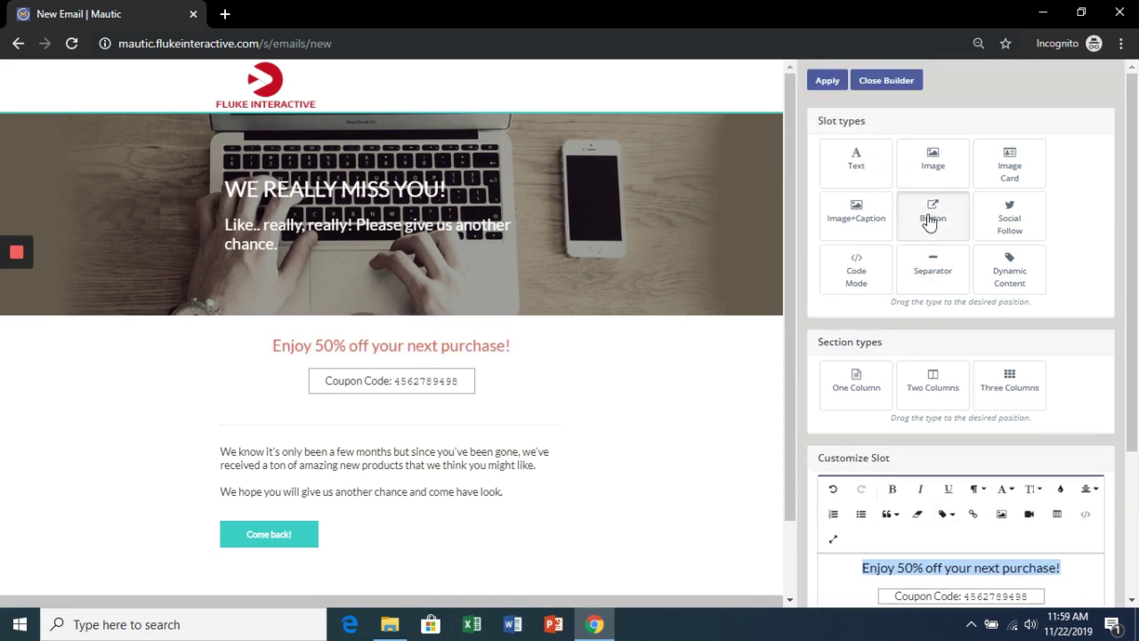
pyautogui.moveTo(930, 223); pyautogui.dragTo(387, 420)
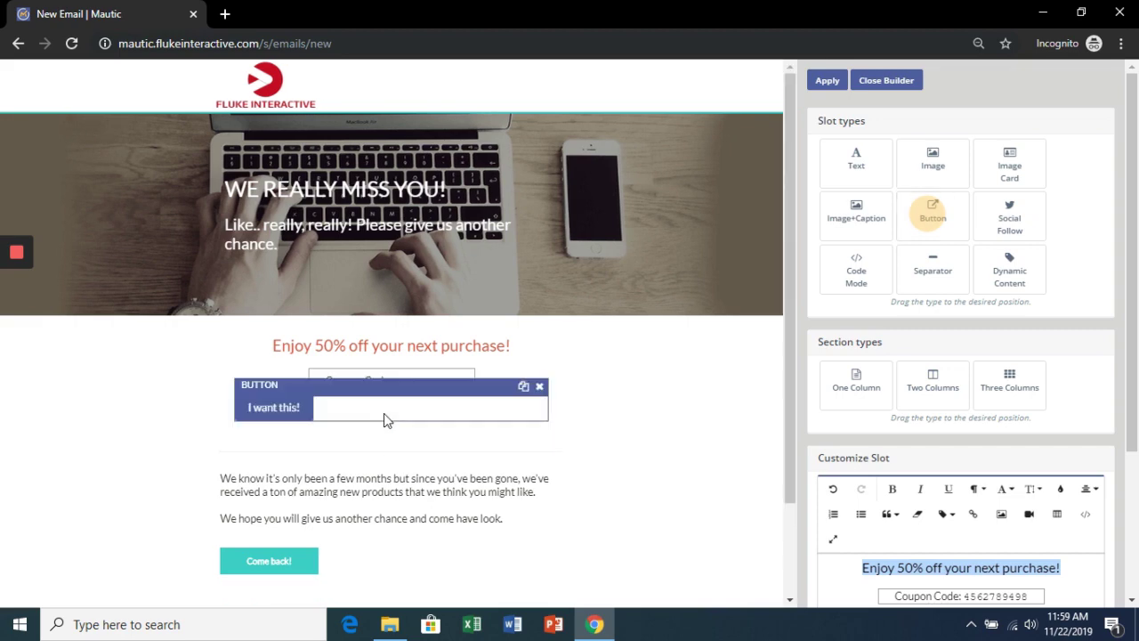
pyautogui.click(290, 413)
pyautogui.moveTo(1133, 336); pyautogui.dragTo(1137, 535)
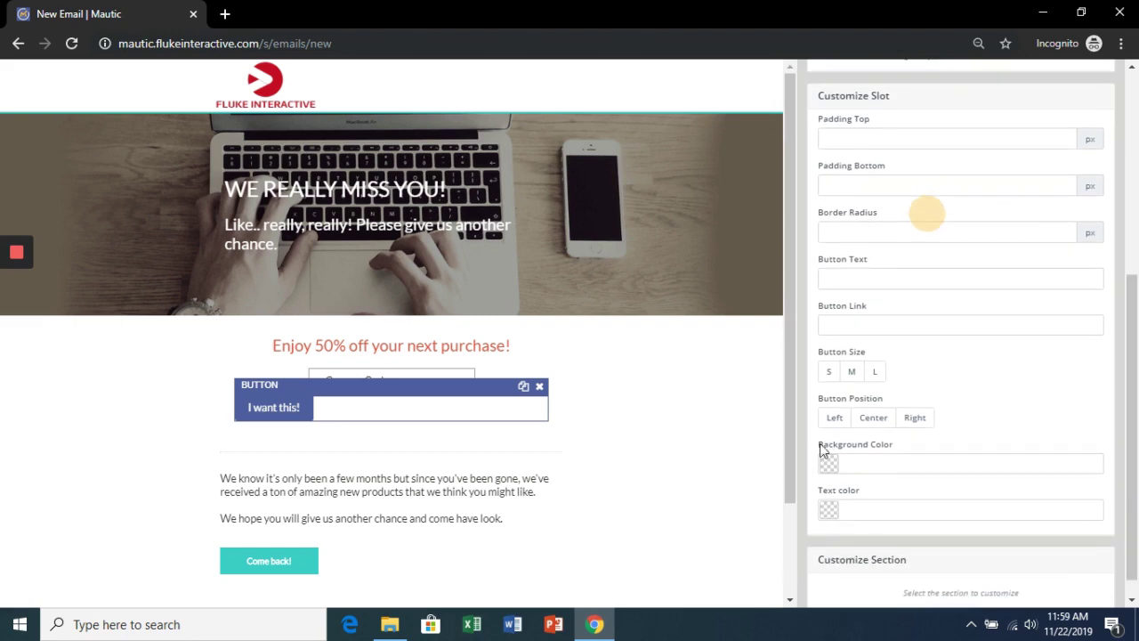
pyautogui.click(851, 371)
pyautogui.click(872, 418)
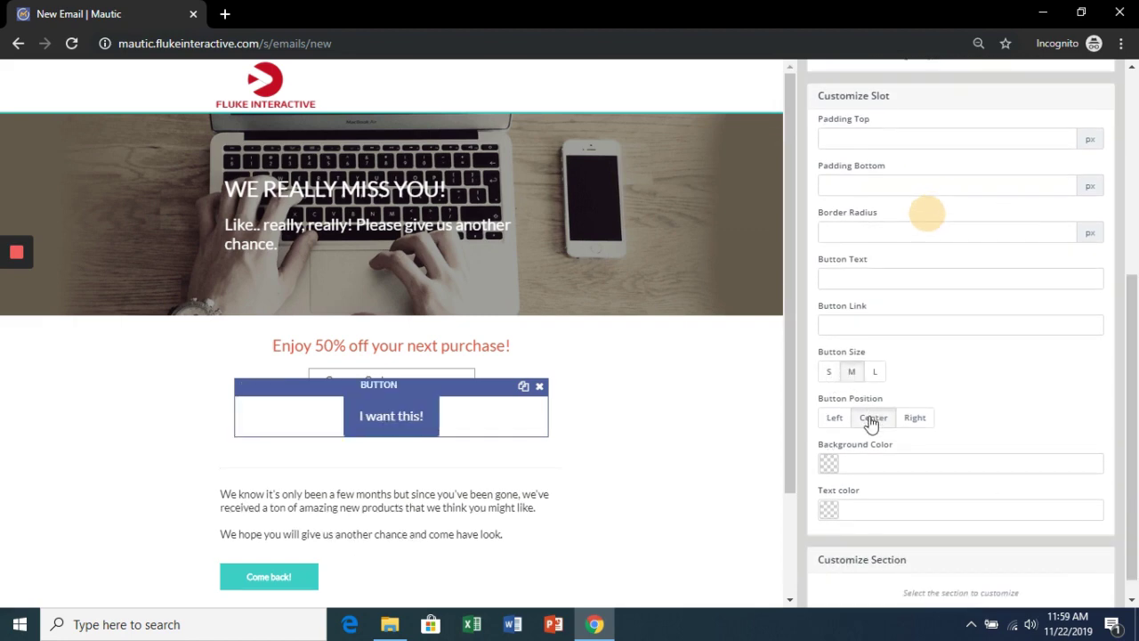
pyautogui.click(829, 463)
pyautogui.moveTo(884, 499)
pyautogui.mouseDown()
pyautogui.moveTo(894, 500)
pyautogui.moveTo(888, 492)
pyautogui.mouseUp()
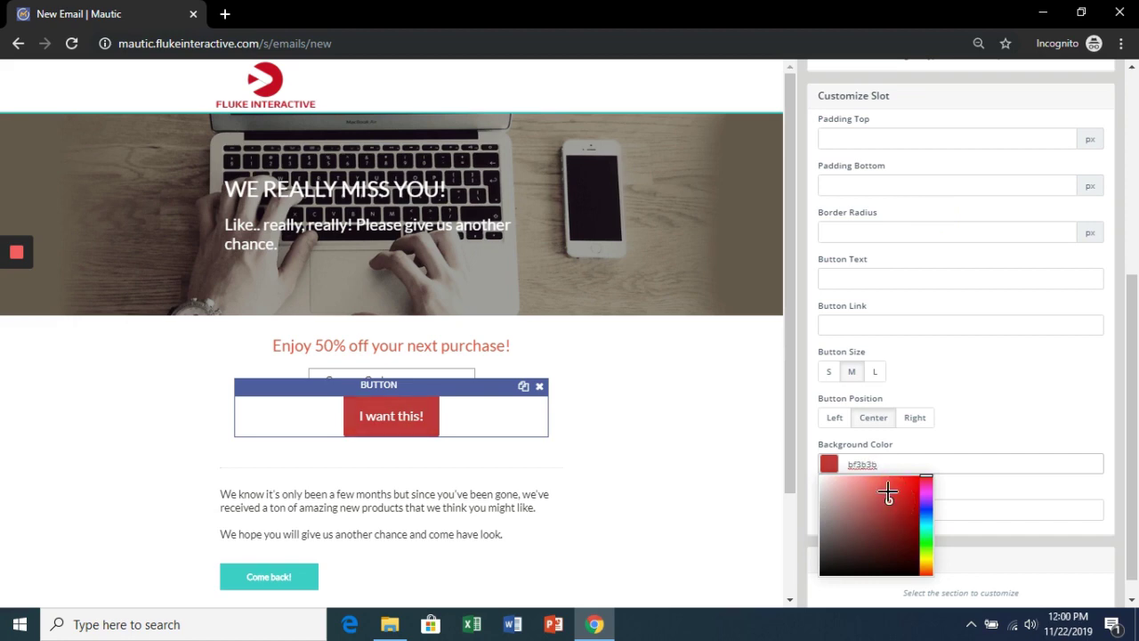
pyautogui.click(887, 327)
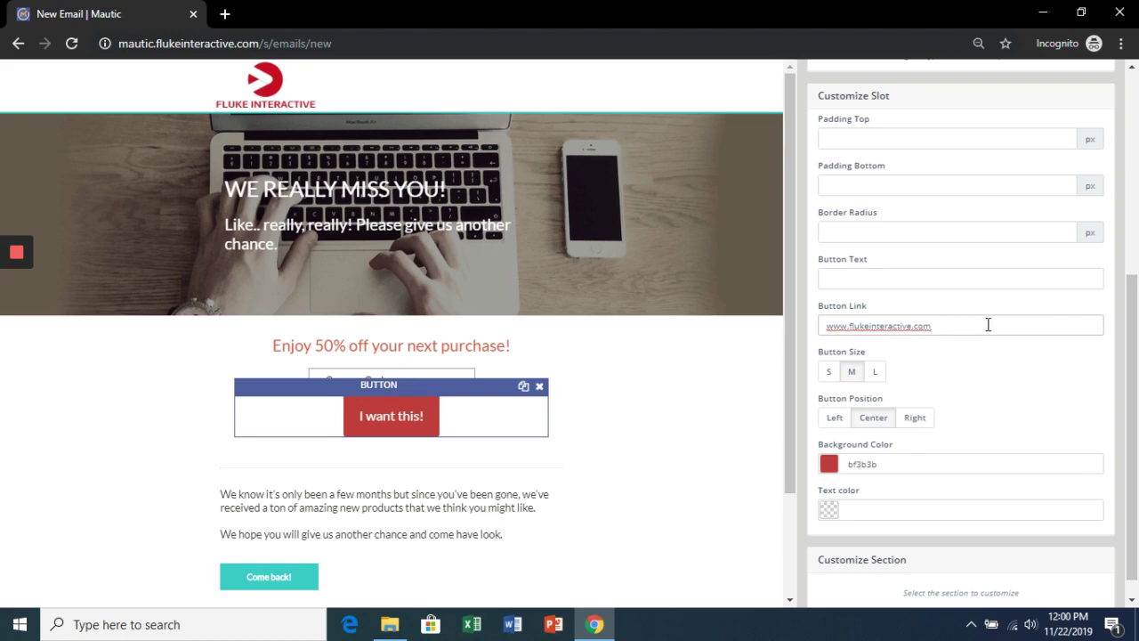
pyautogui.click(883, 140)
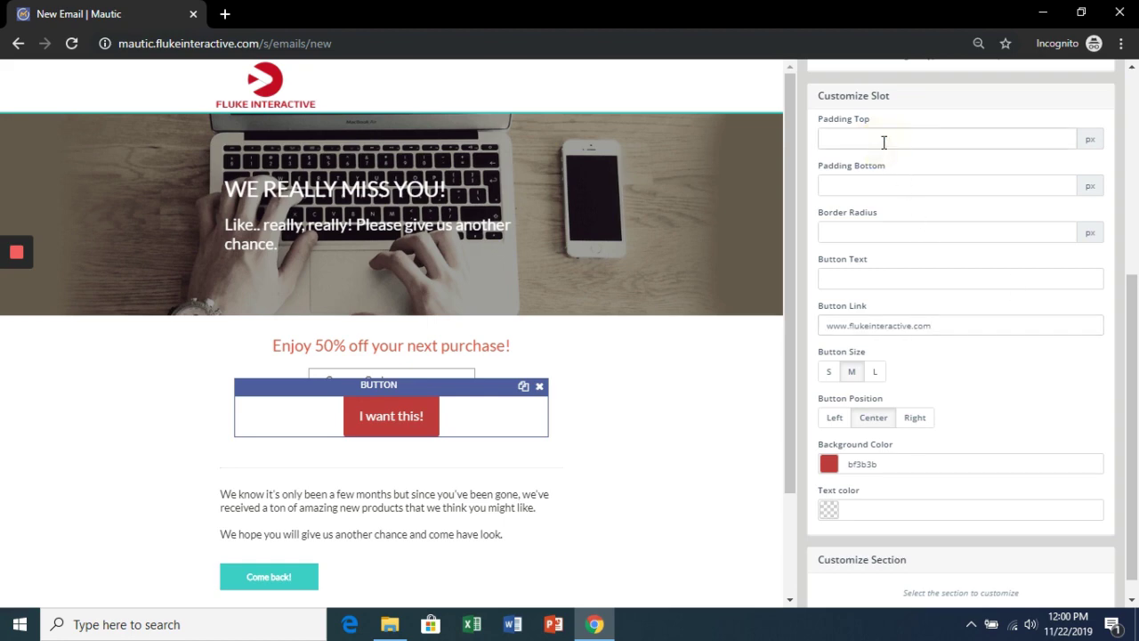
pyautogui.write('20')
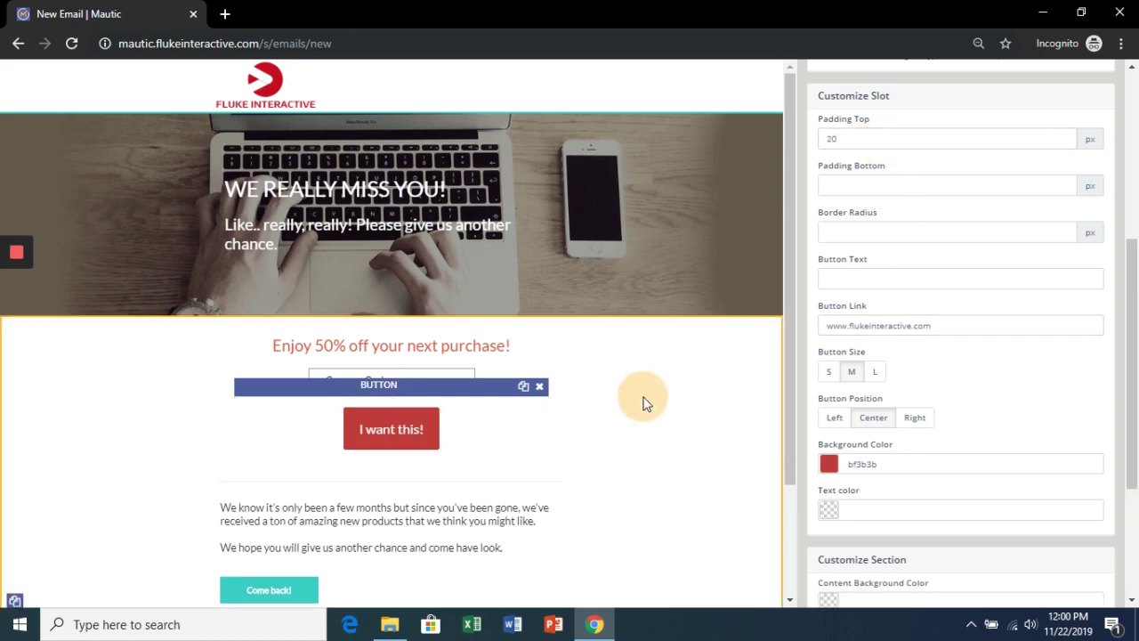
# Delete the "Come back!" button below the body text.
pyautogui.scroll(-1, 638, 402)
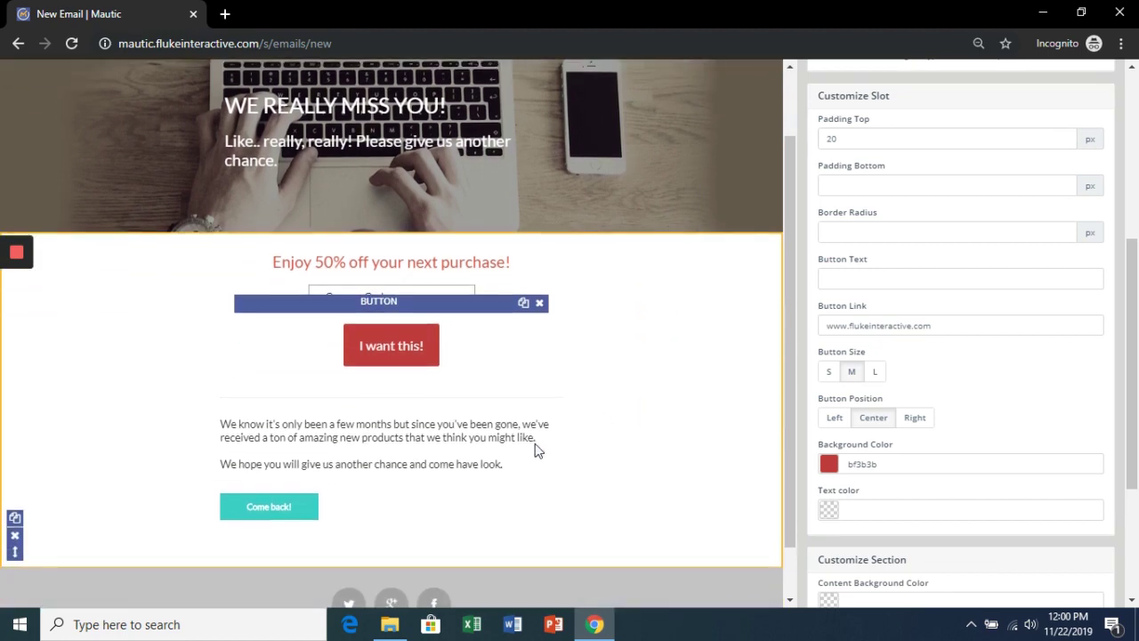
pyautogui.click(287, 512)
pyautogui.click(552, 485)
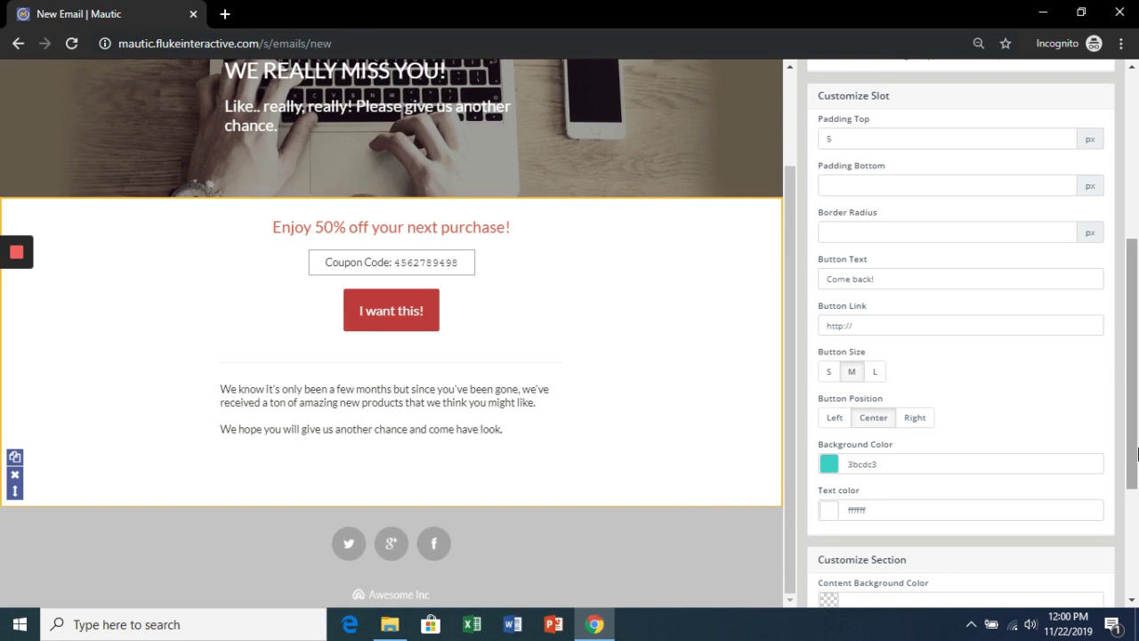
# Add a text slot to the grey footer section, directly below the social media icons.
pyautogui.moveTo(1137, 454); pyautogui.dragTo(1135, 267)
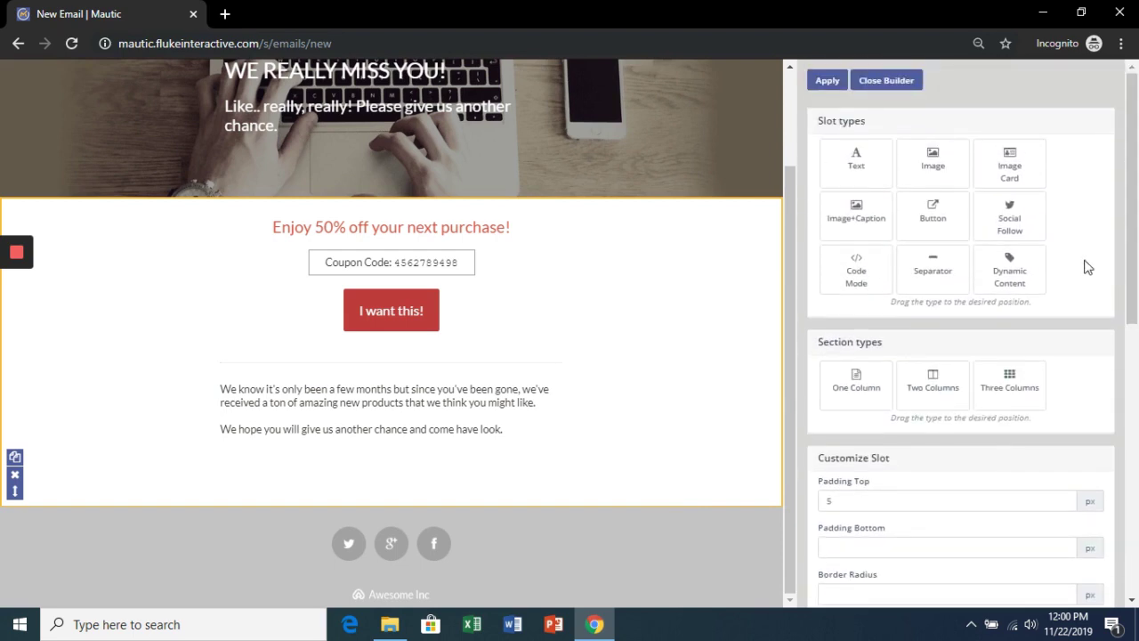
pyautogui.moveTo(854, 160); pyautogui.dragTo(395, 570)
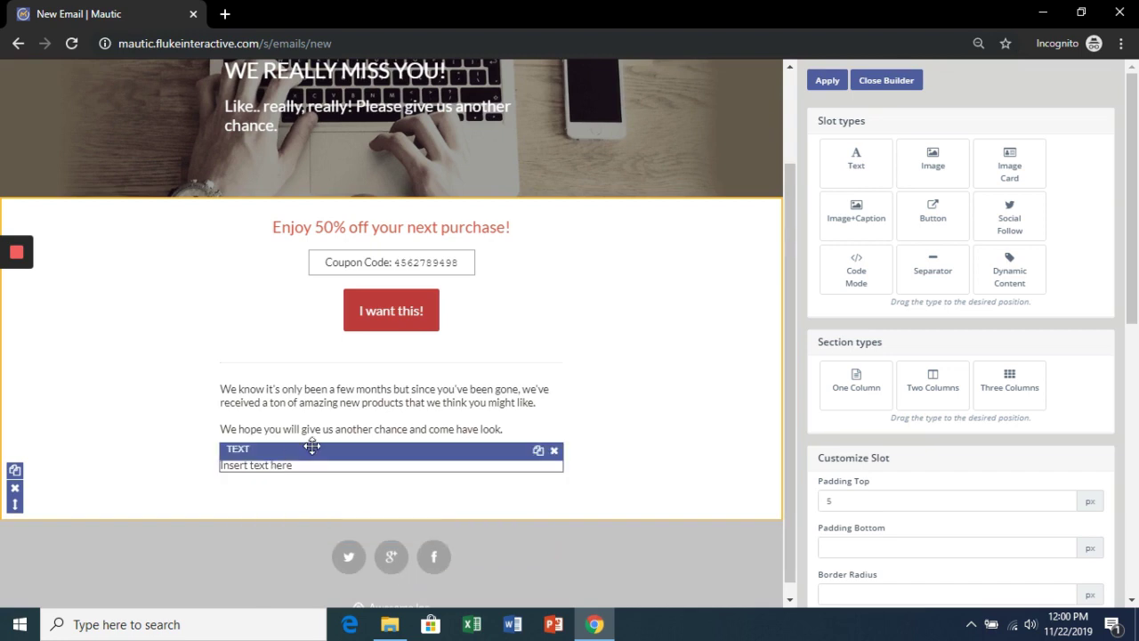
pyautogui.moveTo(312, 445); pyautogui.dragTo(419, 568)
pyautogui.scroll(-1, 934, 478)
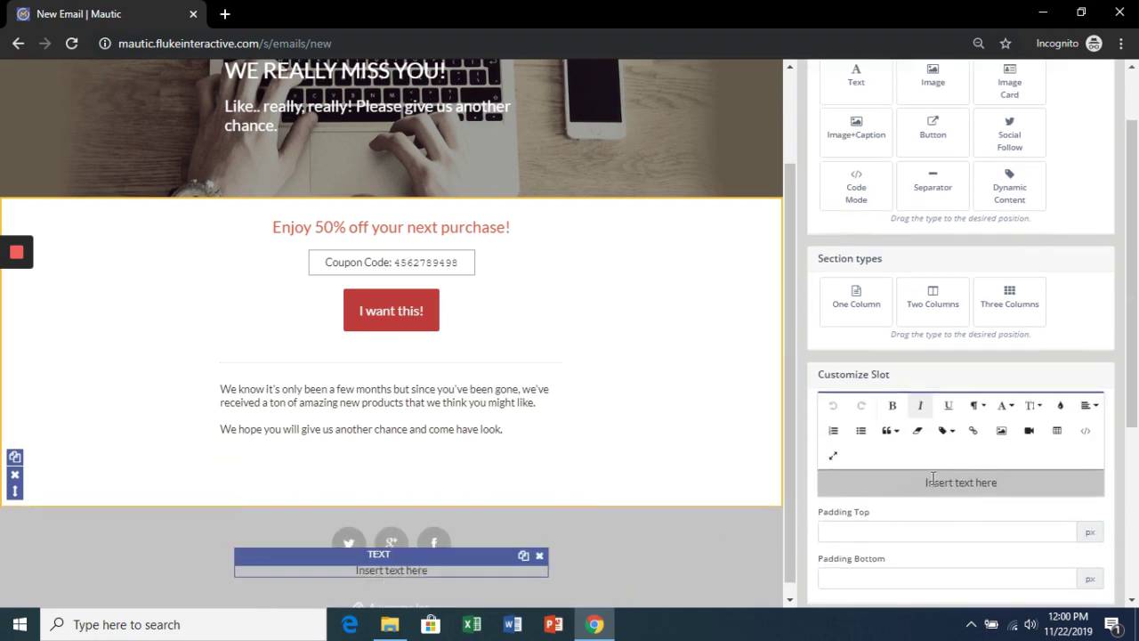
# Replace the placeholder text in the footer's new text slot with the company's postal address.
pyautogui.moveTo(1012, 488); pyautogui.dragTo(925, 494)
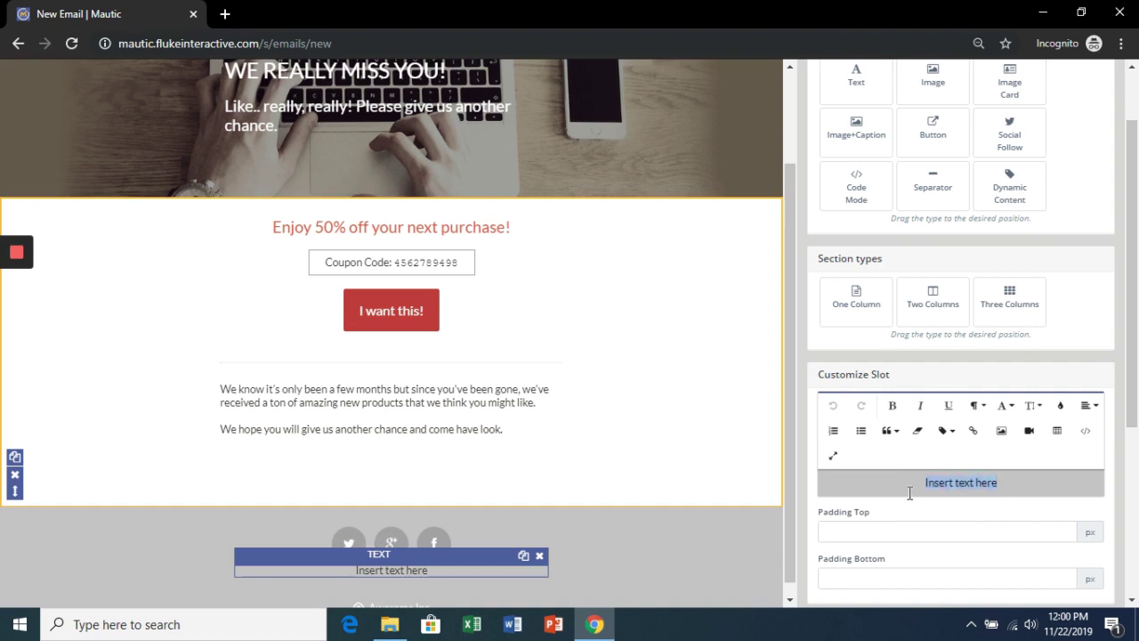
pyautogui.write('404')
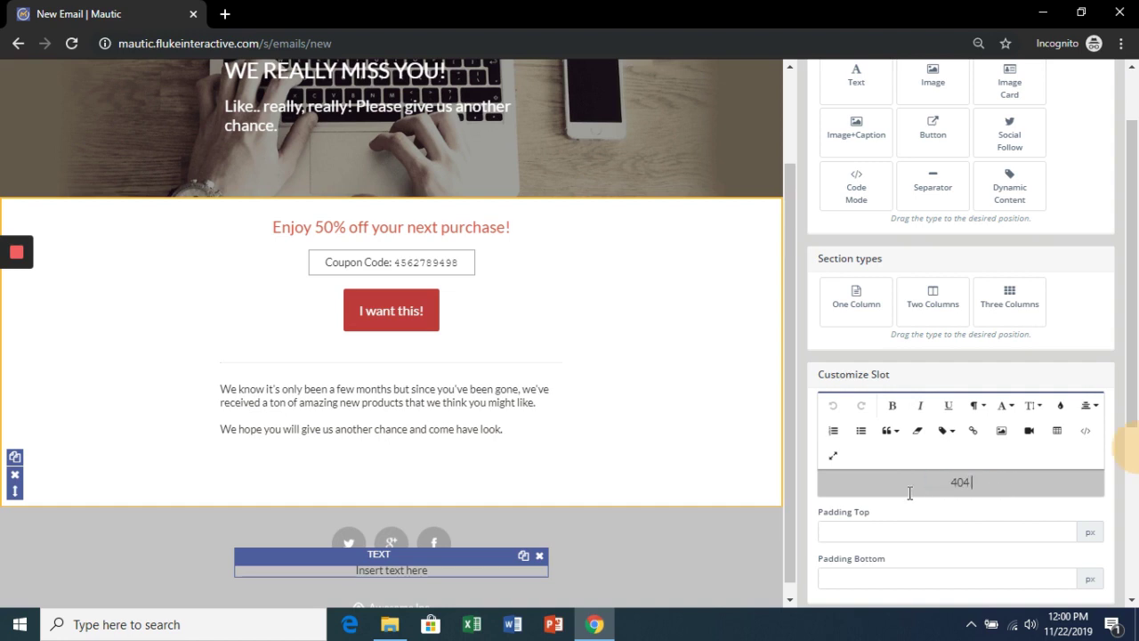
pyautogui.write(' Fake St.')
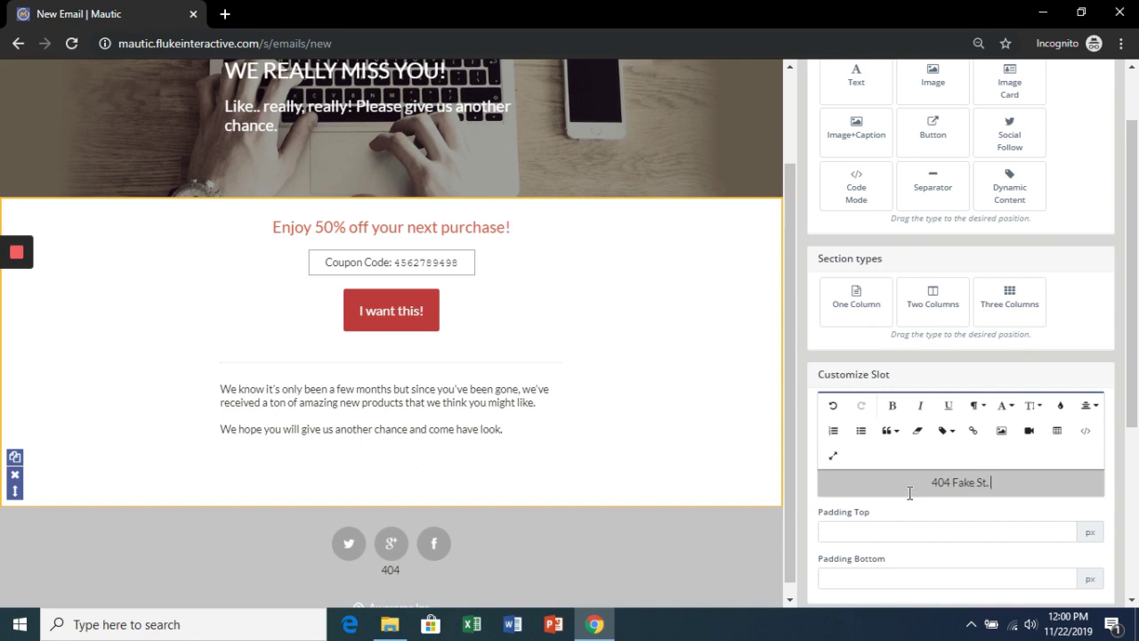
pyautogui.write(' Waterloo, Ontar')
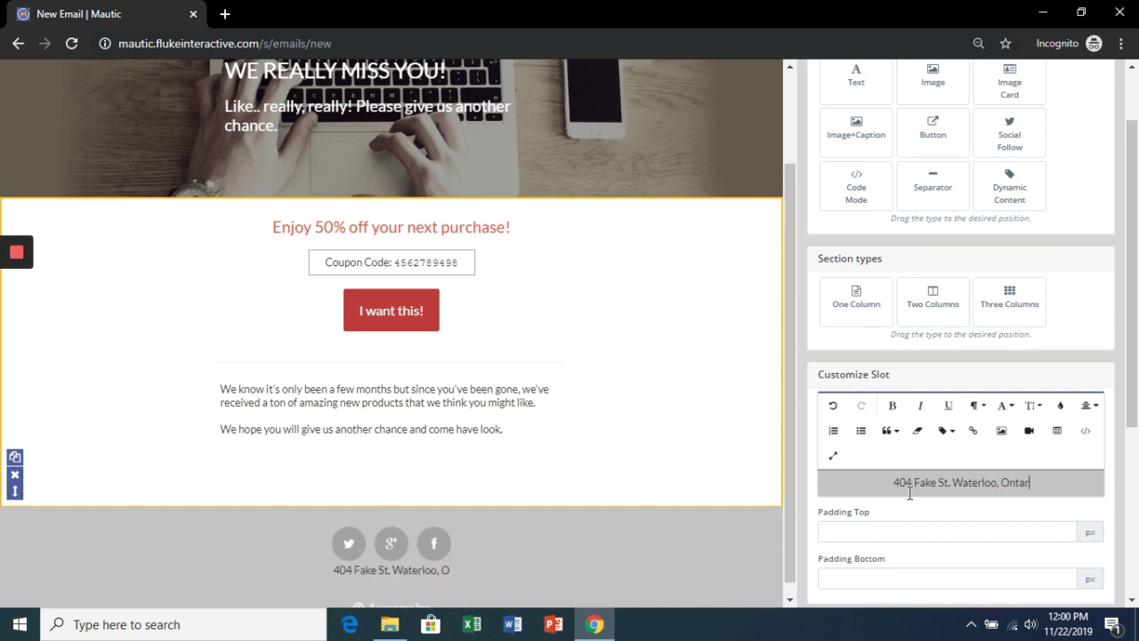
pyautogui.write('io')
# Give the footer address slot a top padding of 15 px and delete the Awesome Inc logo below it.
pyautogui.scroll(1, 997, 400)
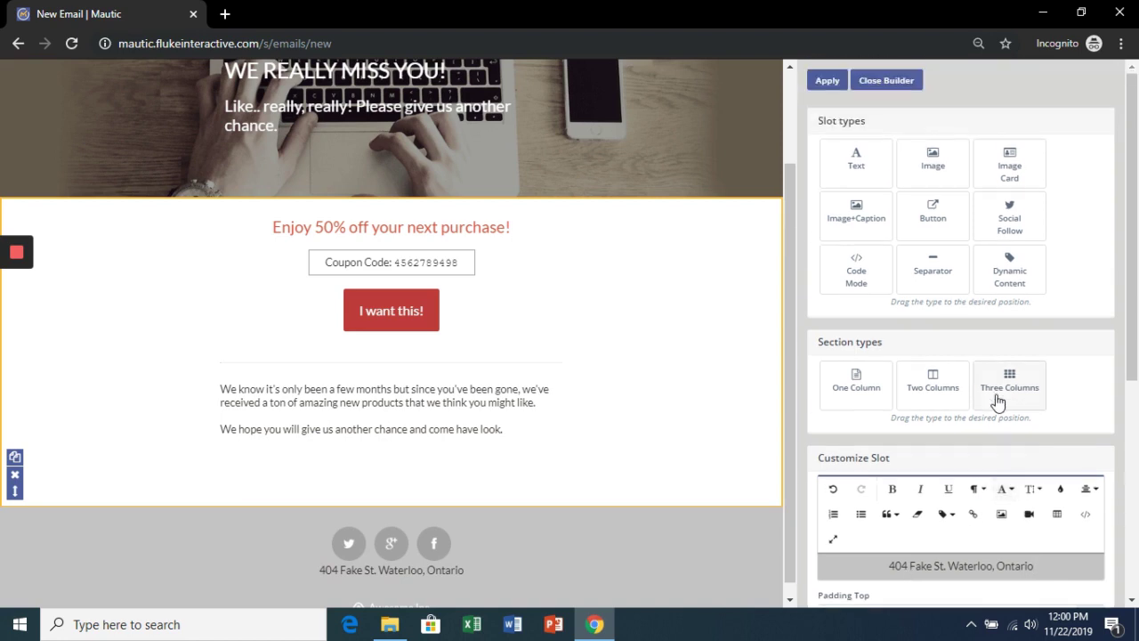
pyautogui.scroll(-4, 997, 407)
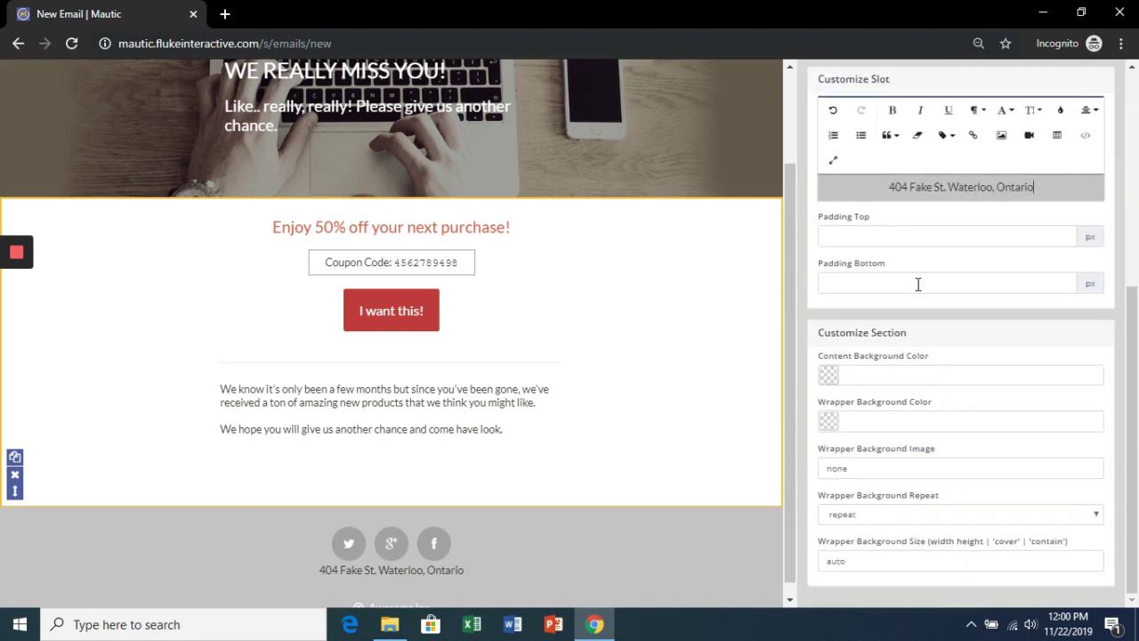
pyautogui.click(905, 236)
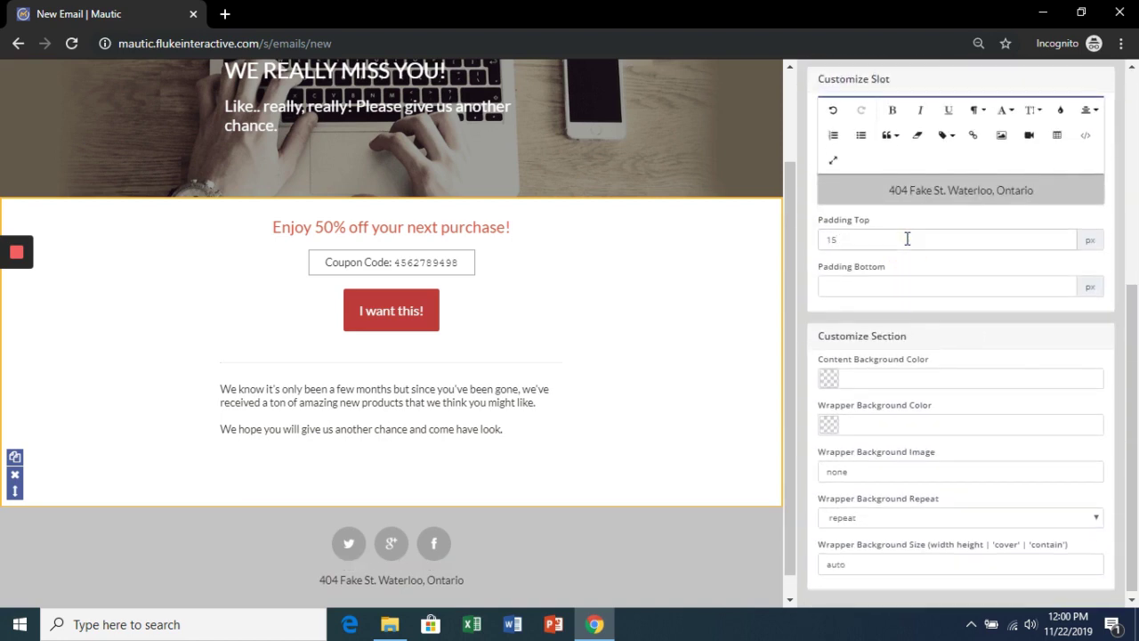
pyautogui.scroll(-1, 591, 365)
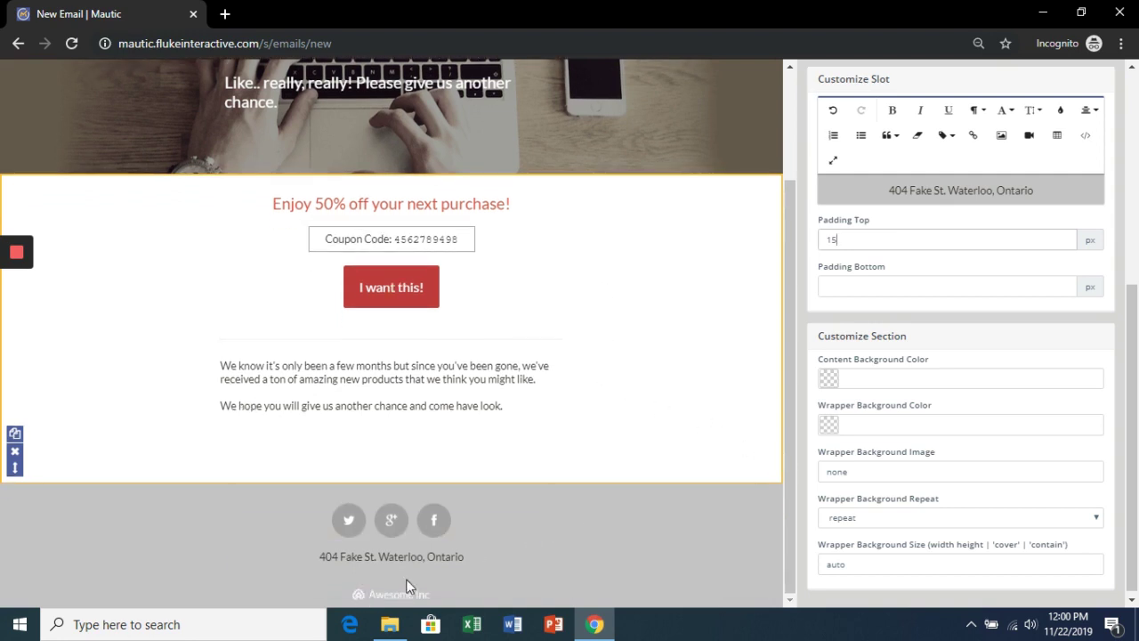
pyautogui.click(555, 584)
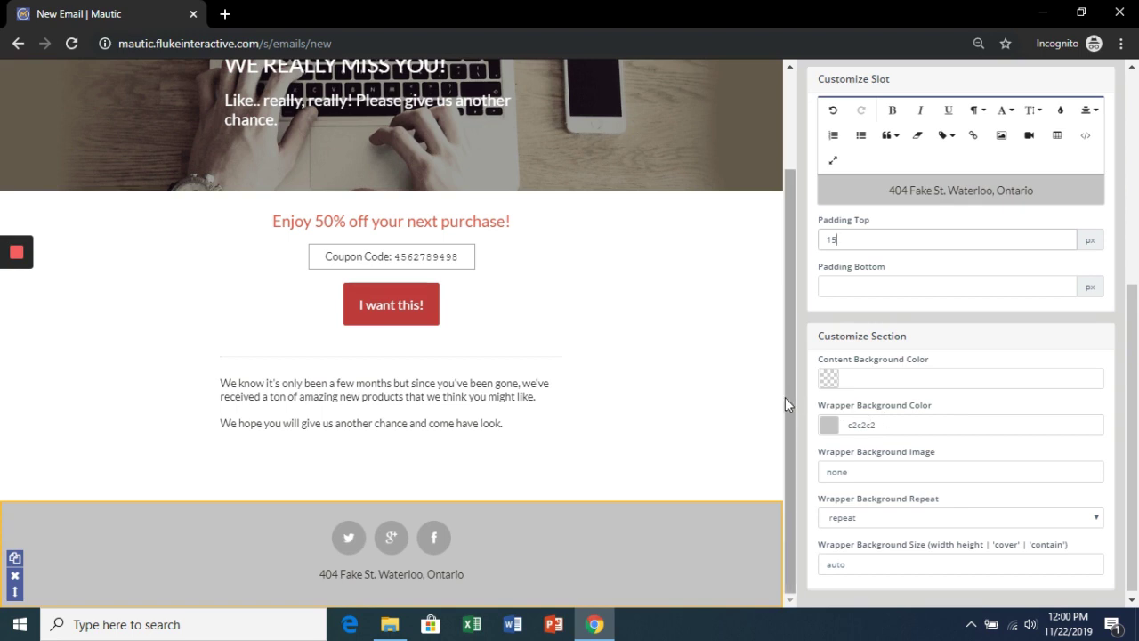
# Apply the email design and close the email builder.
pyautogui.moveTo(784, 397); pyautogui.dragTo(792, 225)
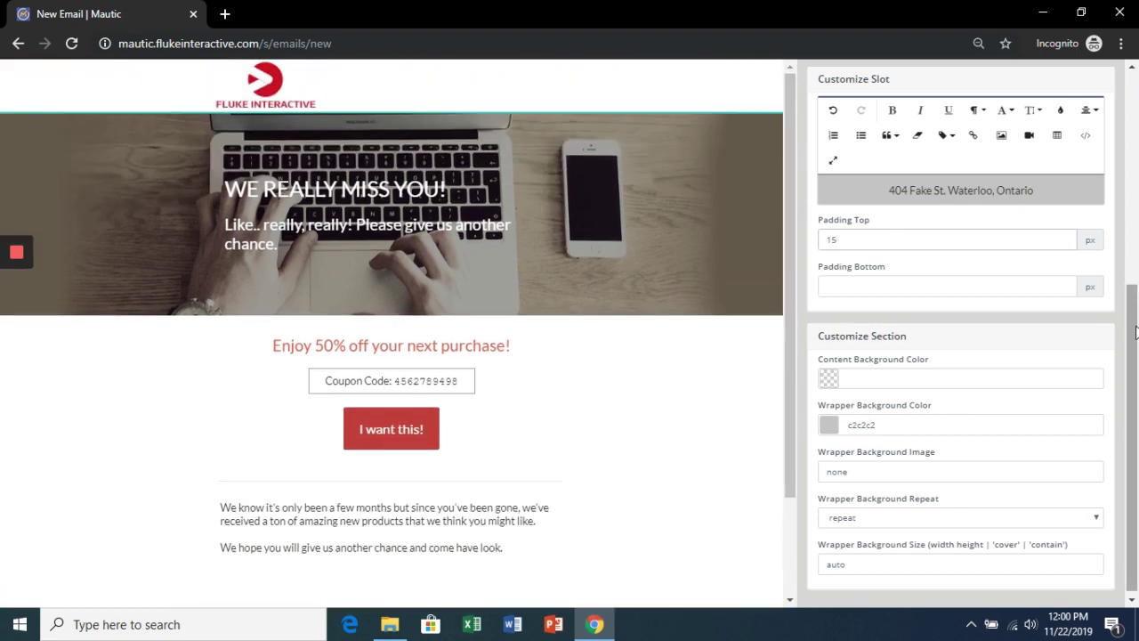
pyautogui.moveTo(1137, 300); pyautogui.dragTo(1135, 73)
pyautogui.click(828, 82)
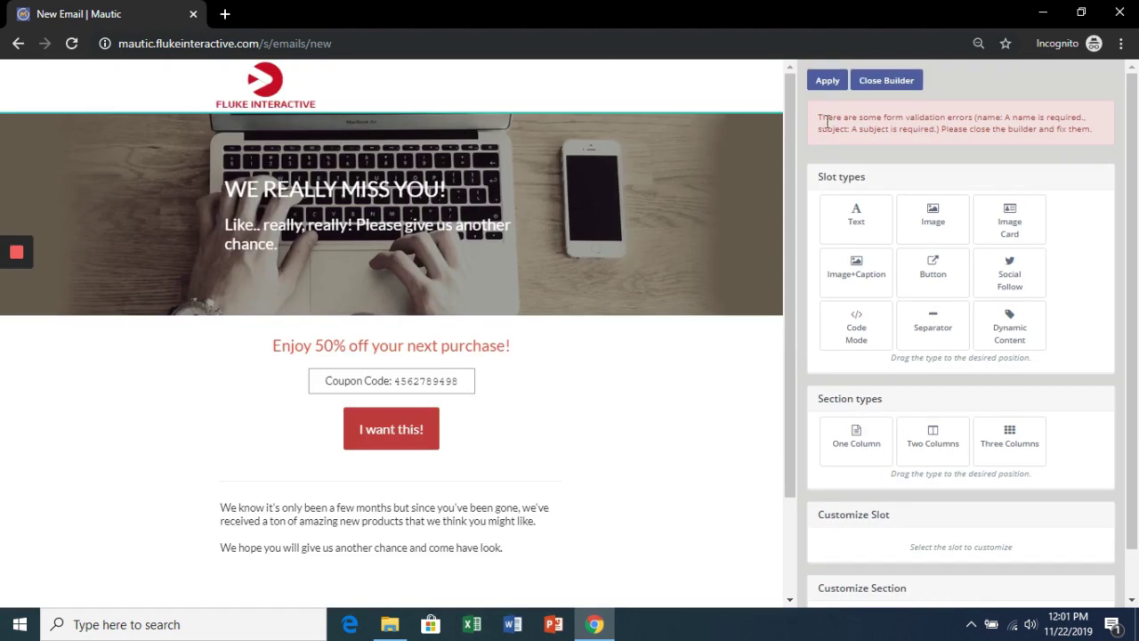
pyautogui.click(886, 81)
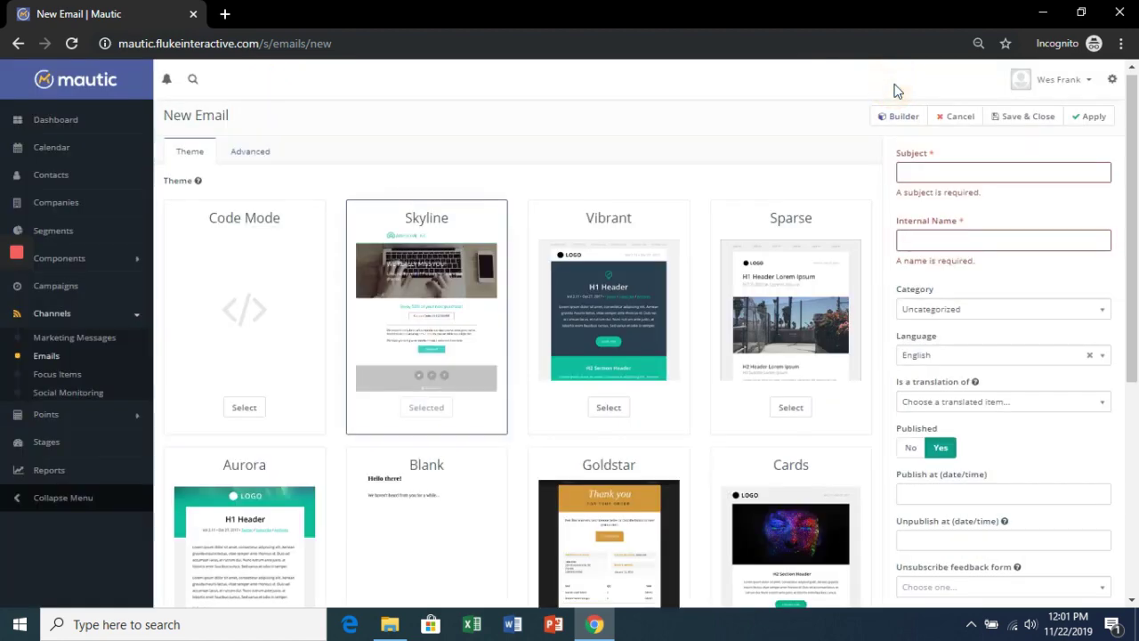
# Set the email's subject to "We want you back!" and its internal name to "Email 1", then save and close it.
pyautogui.click(959, 169)
pyautogui.write('We want you')
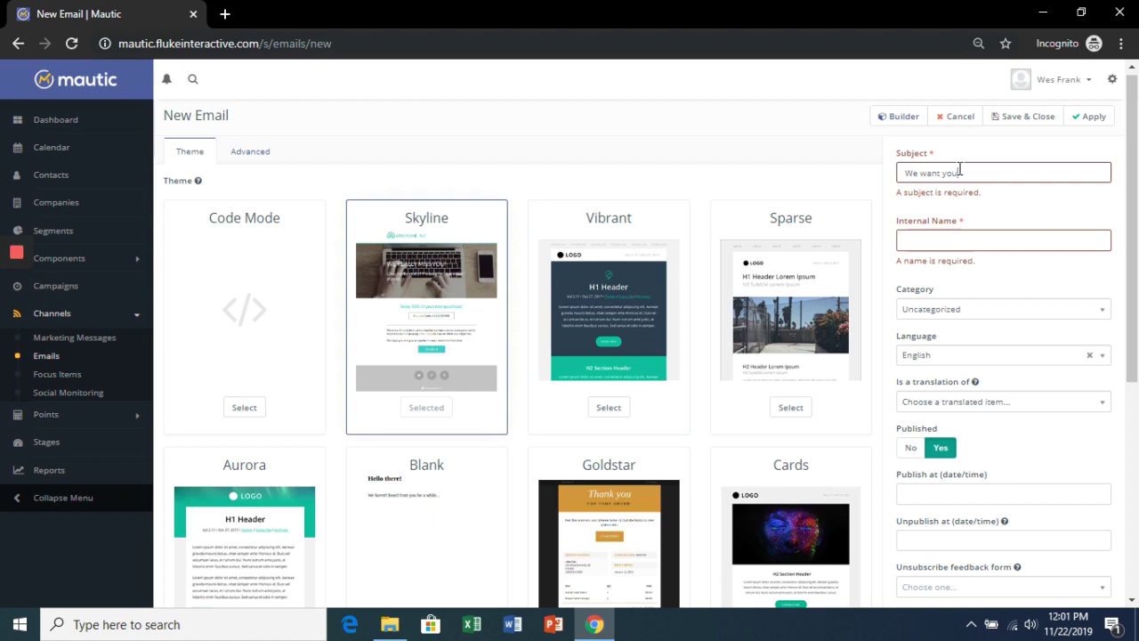
pyautogui.write(' back!')
pyautogui.click(973, 238)
pyautogui.write('Email 1')
pyautogui.click(1093, 125)
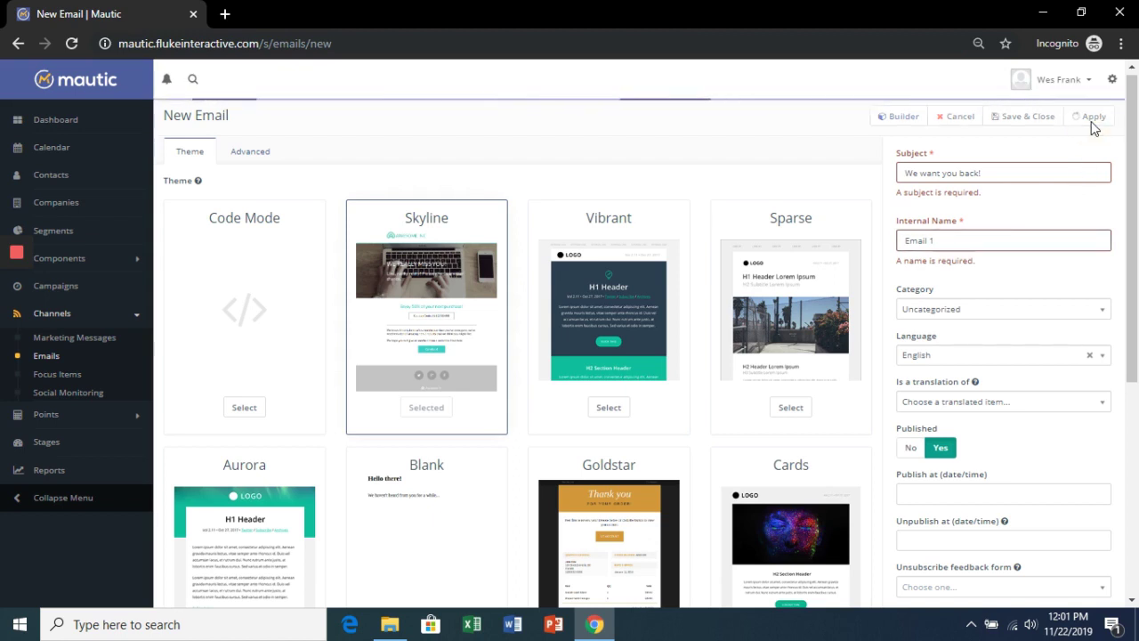
pyautogui.click(1019, 121)
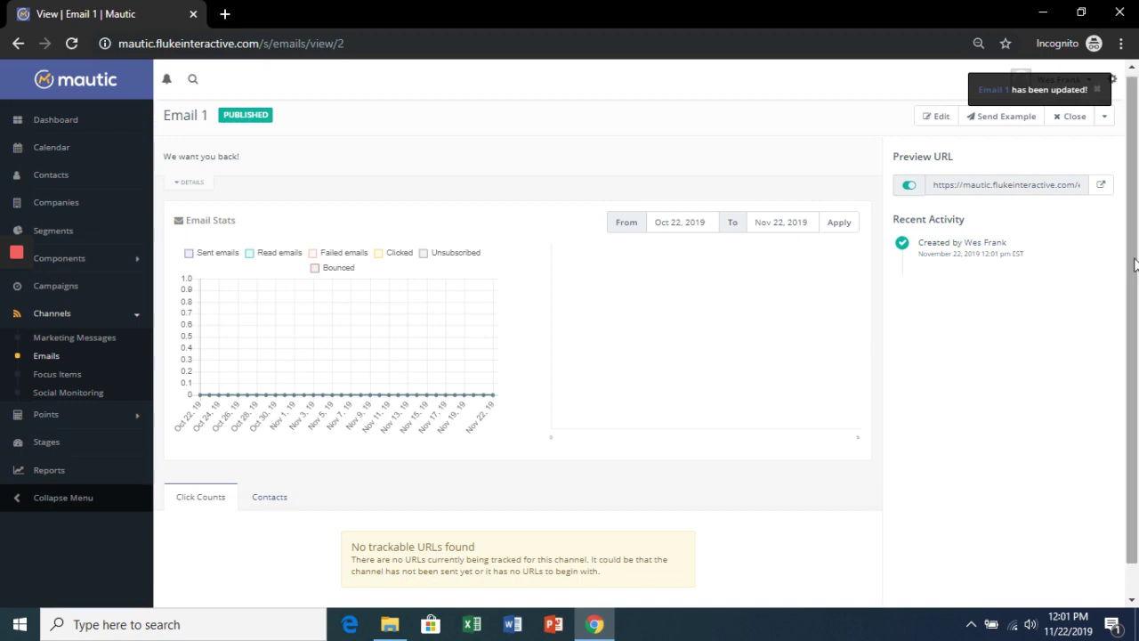
# Review the contacts of Email 1 and its public preview page, then close the preview.
pyautogui.moveTo(1136, 265); pyautogui.dragTo(1136, 316)
pyautogui.scroll(1, 1136, 316)
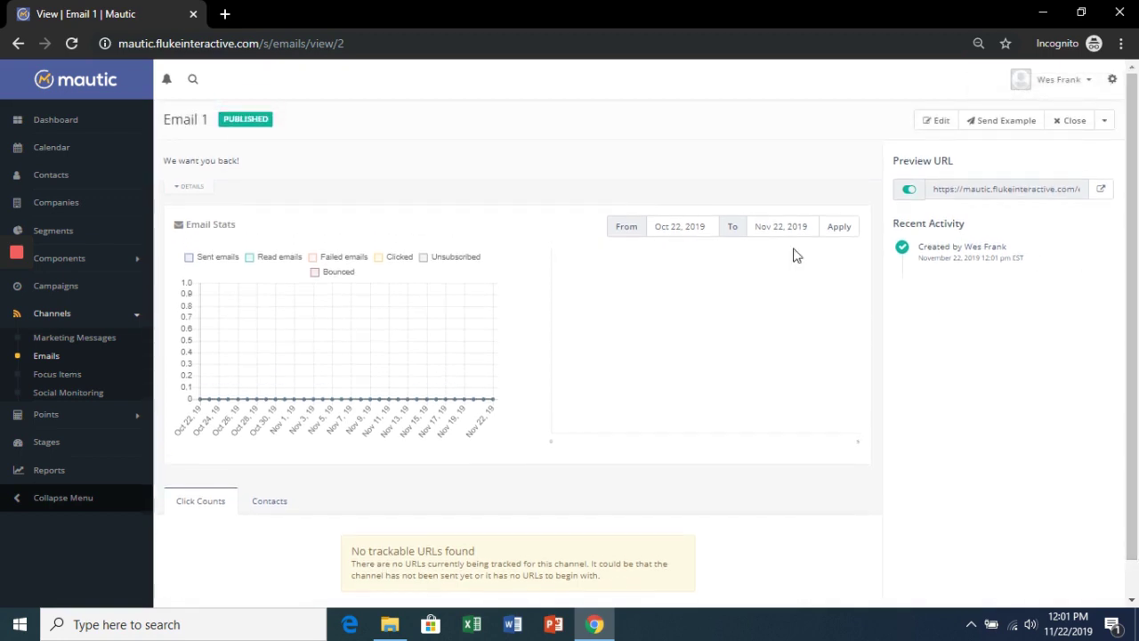
pyautogui.click(272, 503)
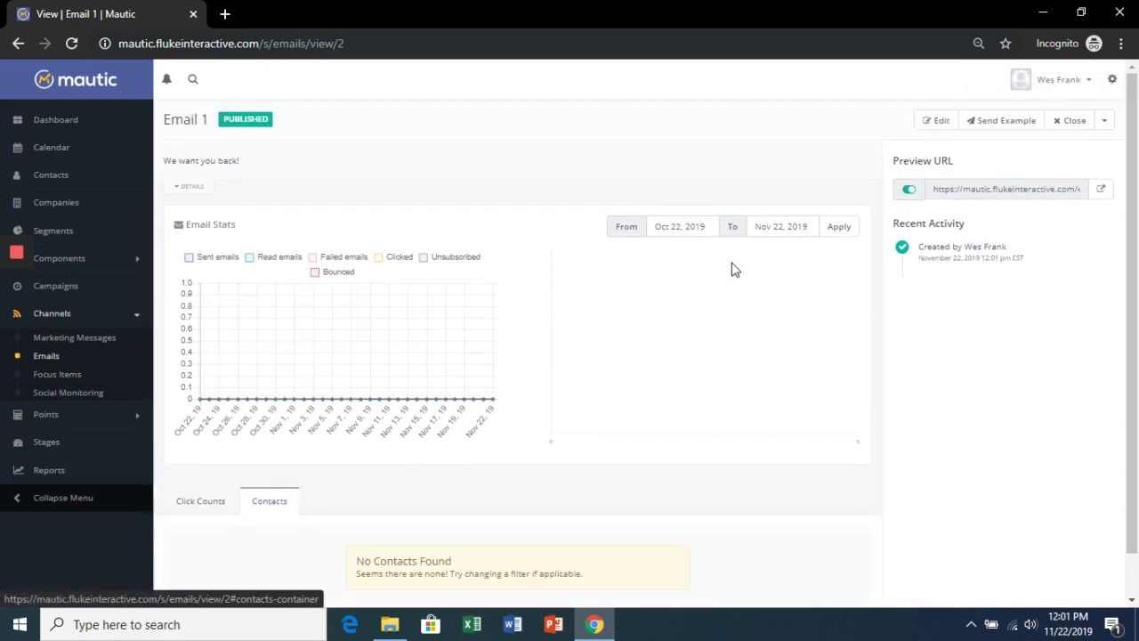
pyautogui.click(1101, 190)
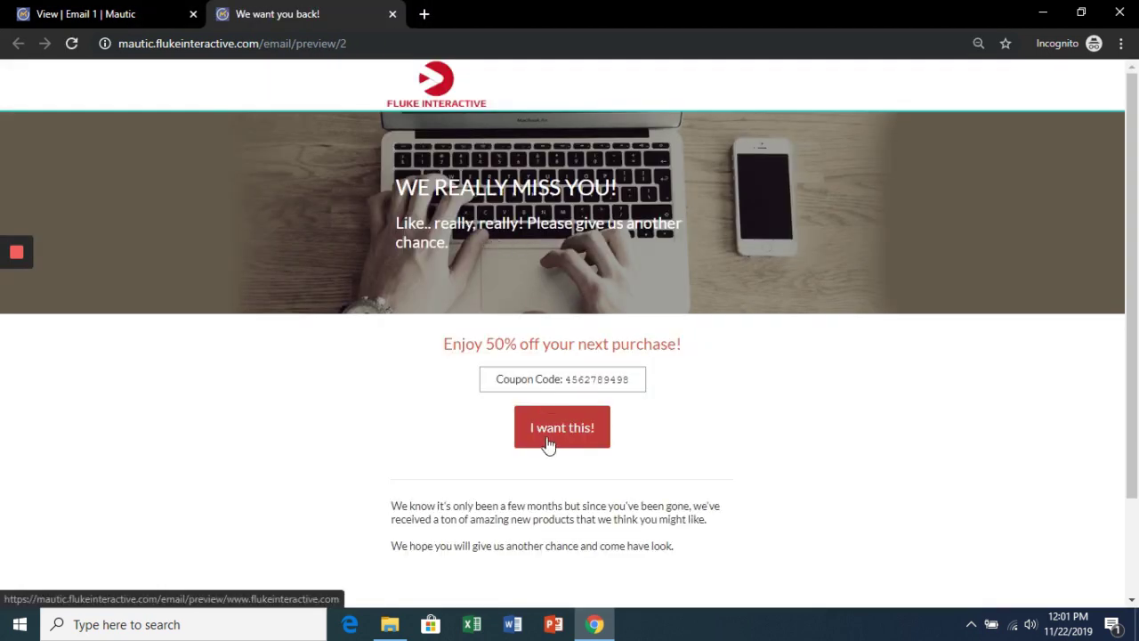
pyautogui.click(392, 14)
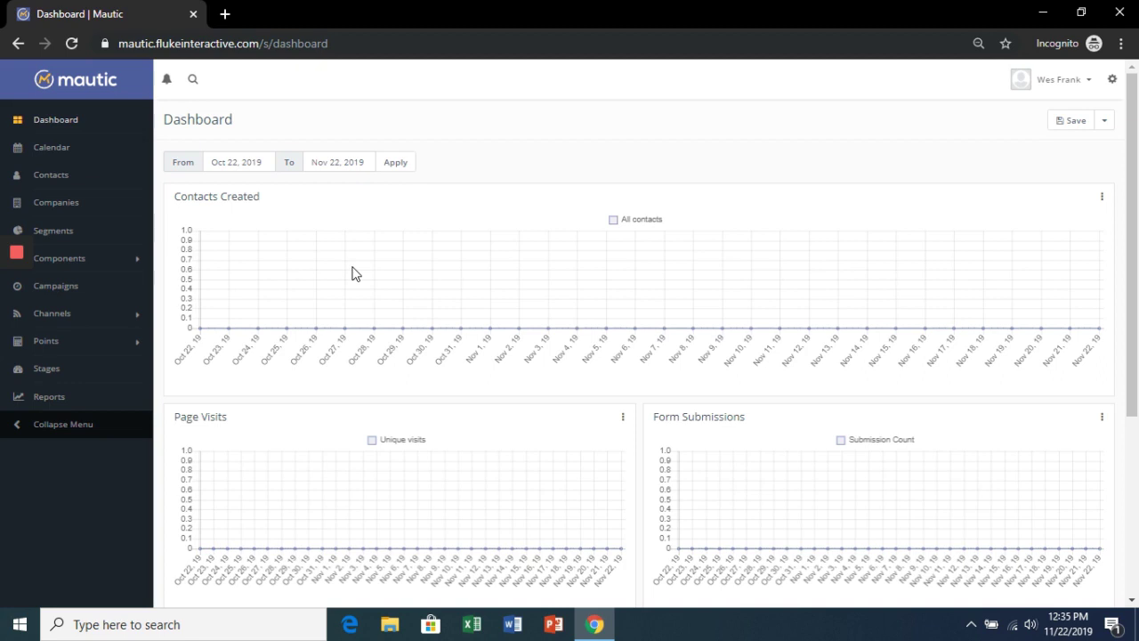
# Start a new campaign and name it Customer Onboarding.
pyautogui.click(78, 287)
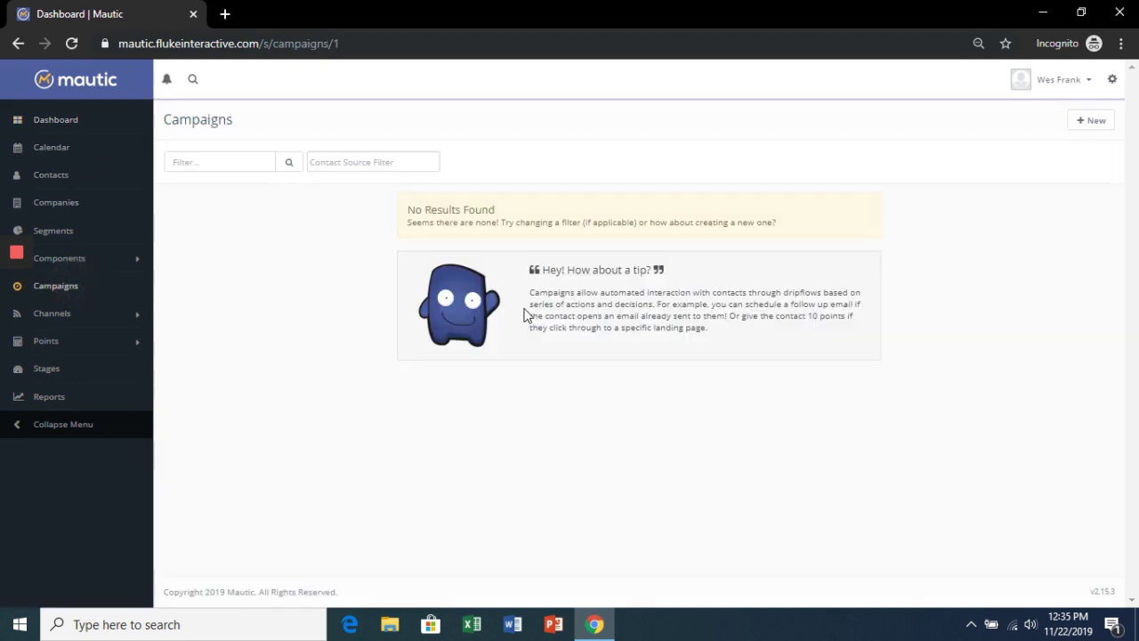
pyautogui.click(1096, 123)
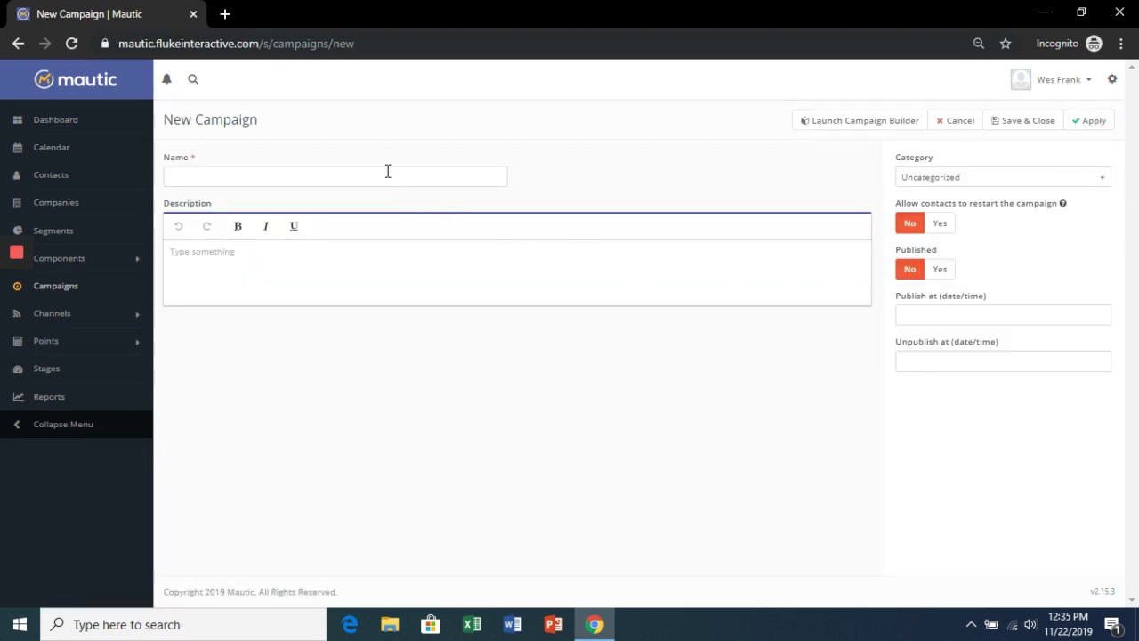
pyautogui.click(392, 180)
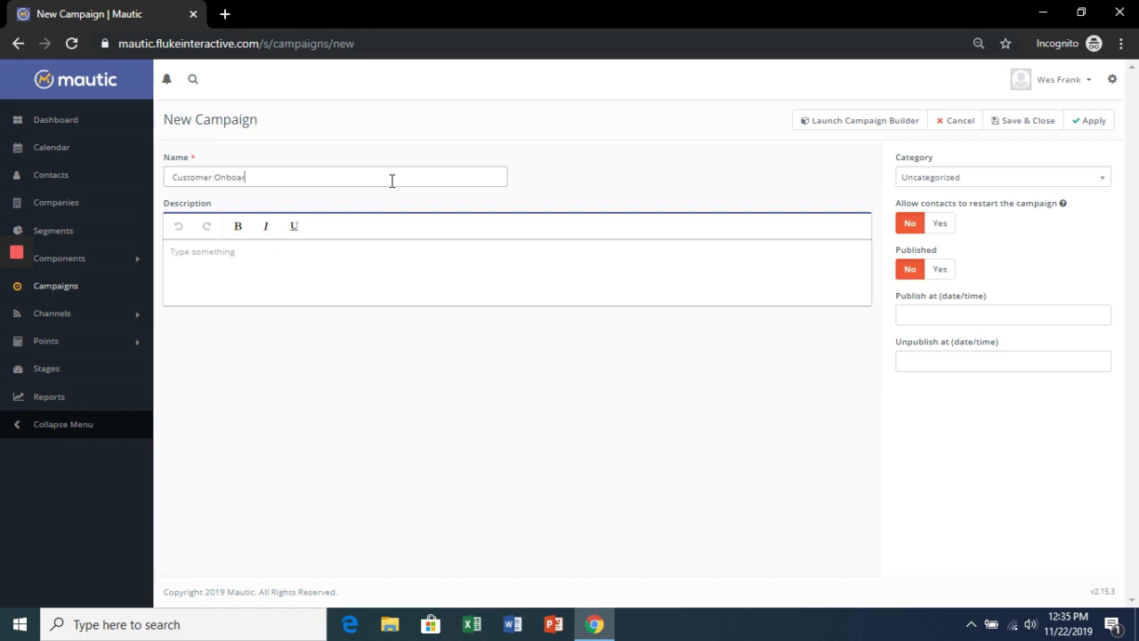
# Launch the campaign builder and add the New Contacts segment as the contact source.
pyautogui.click(847, 129)
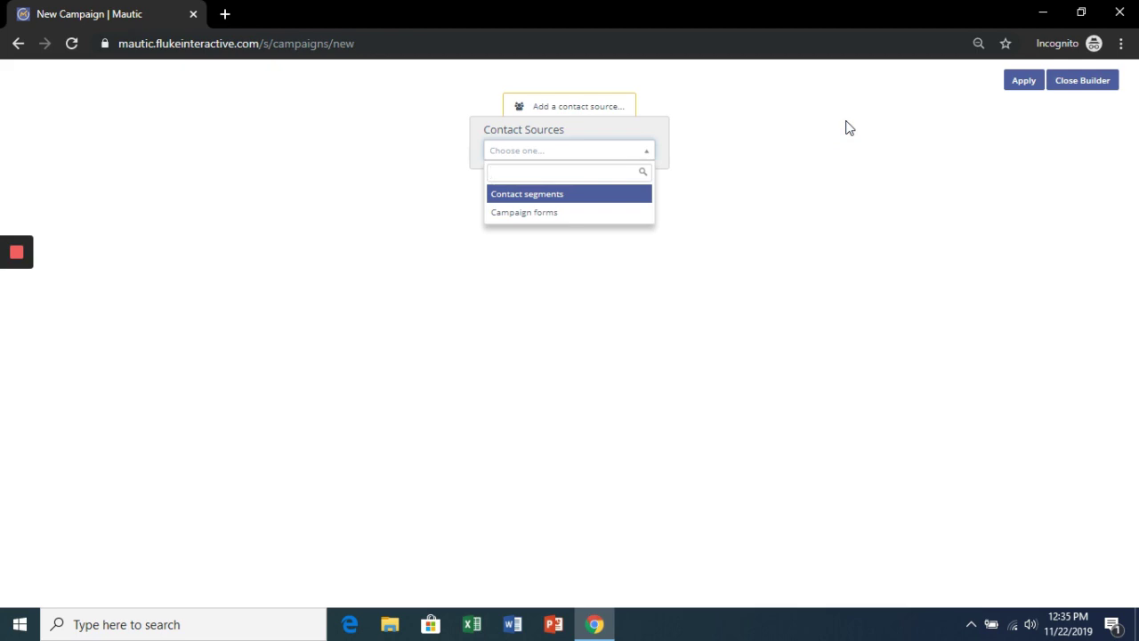
pyautogui.click(550, 194)
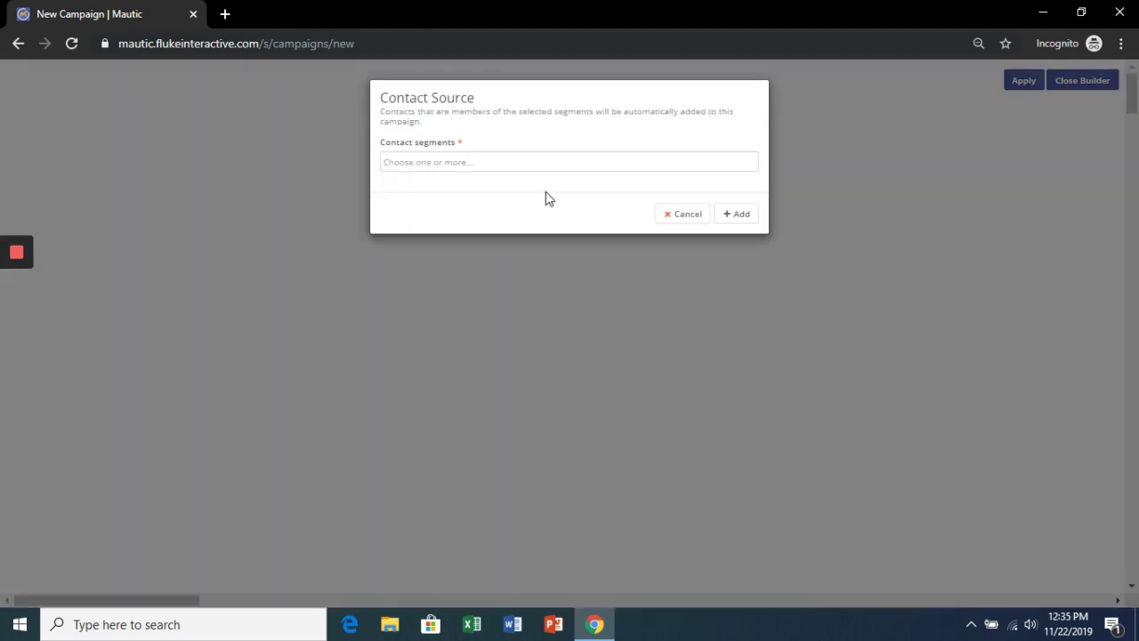
pyautogui.click(492, 168)
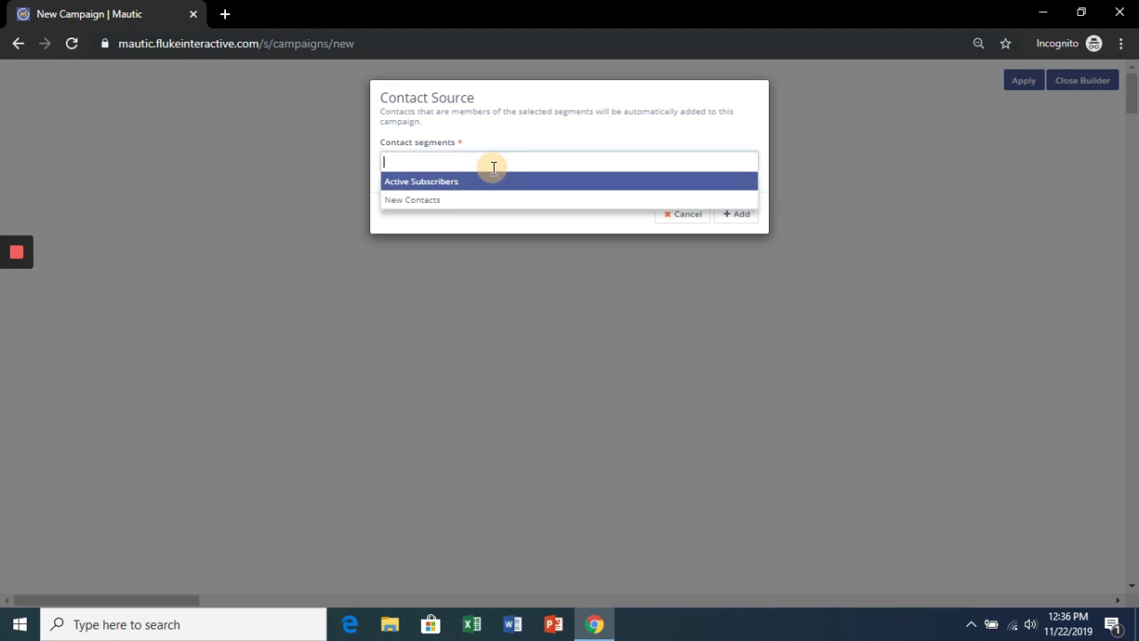
pyautogui.click(468, 209)
pyautogui.click(736, 216)
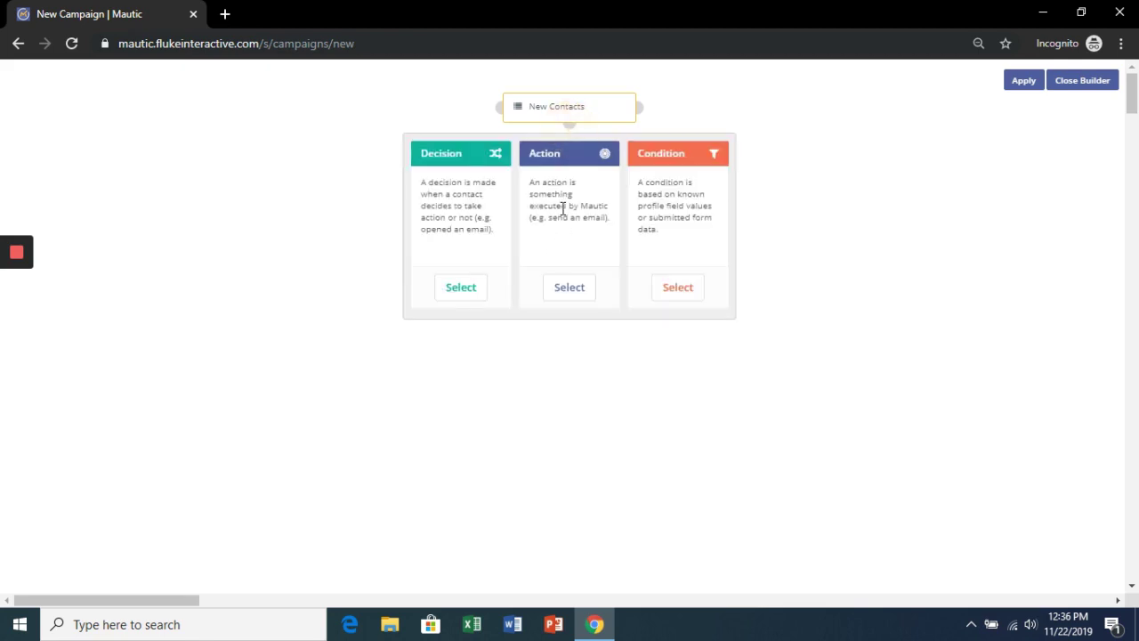
# Add a Send email action named "Send Email 1" to the New Contacts source, sending Email 1 as a Marketing email.
pyautogui.click(565, 289)
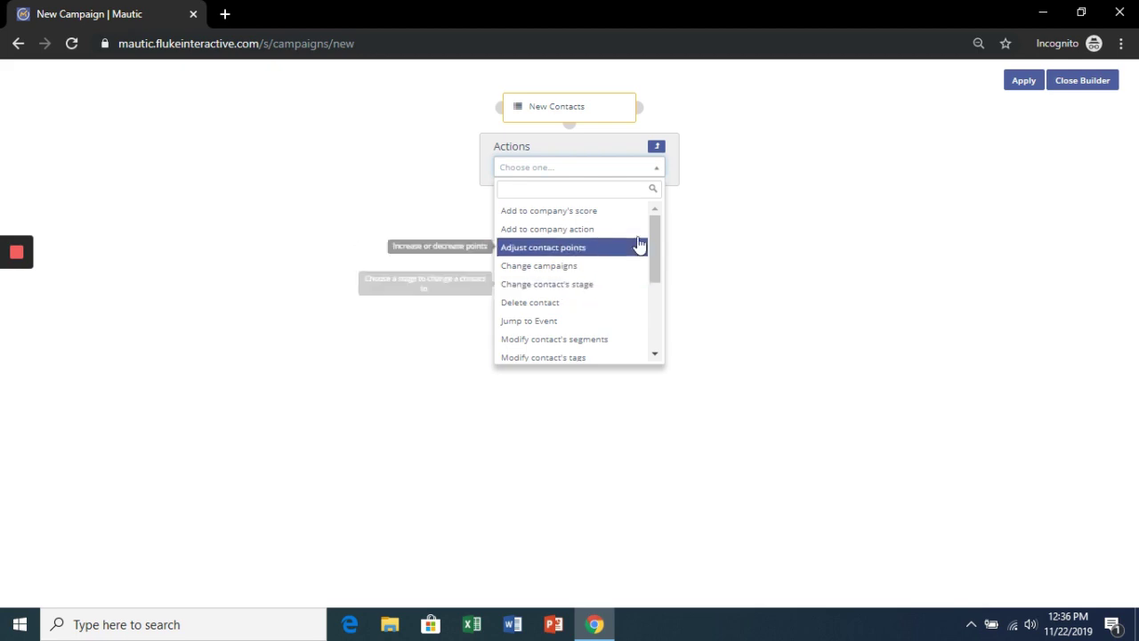
pyautogui.moveTo(654, 221); pyautogui.dragTo(649, 263)
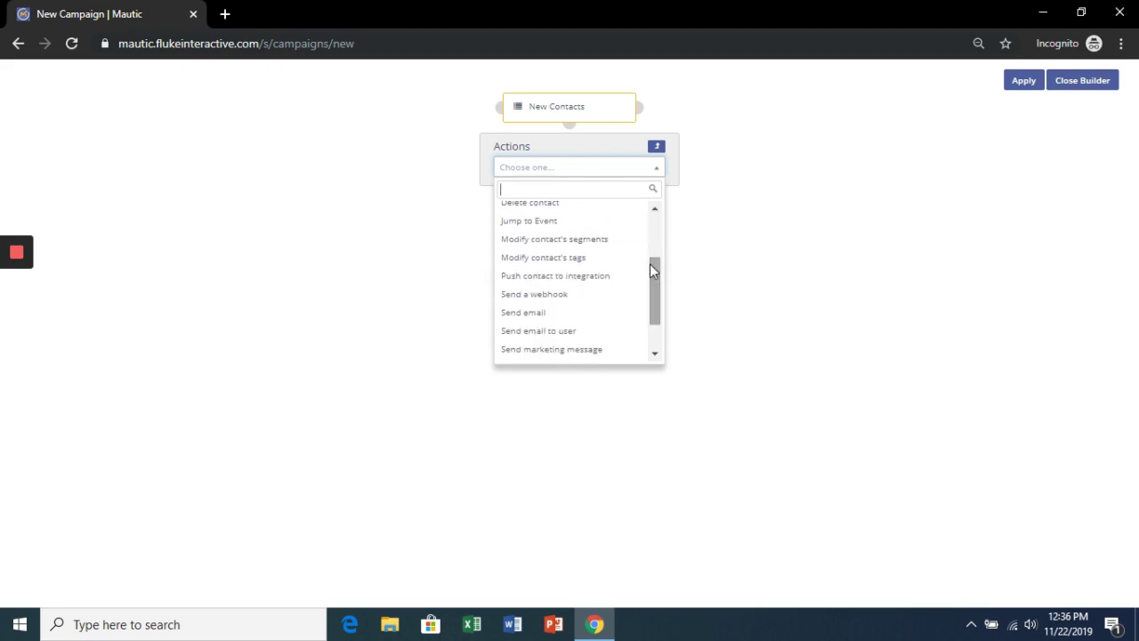
pyautogui.click(559, 313)
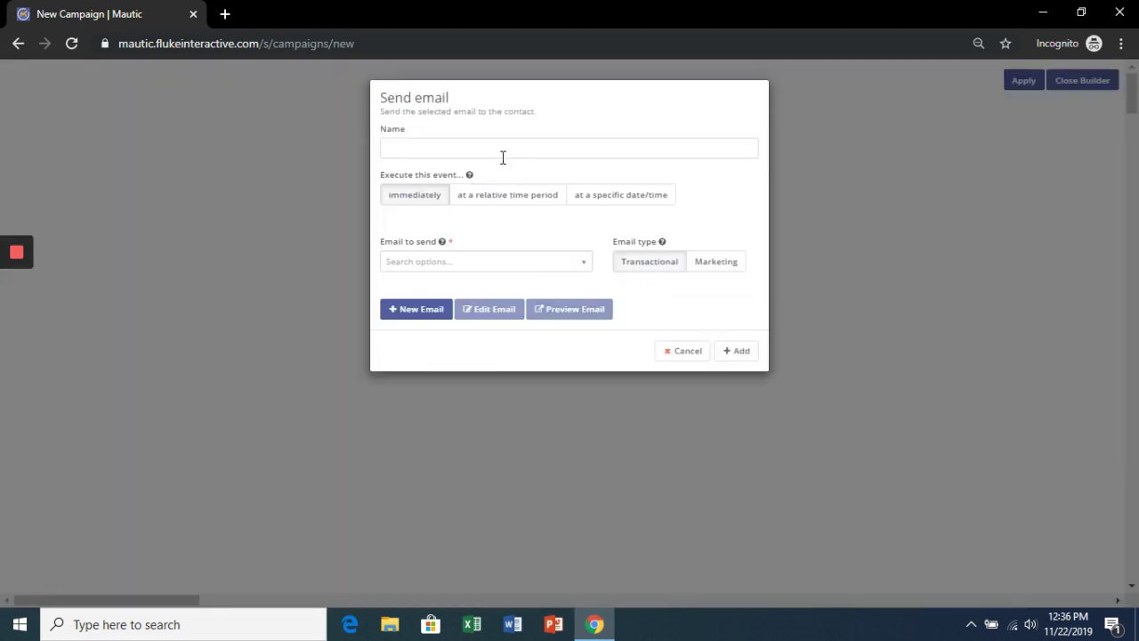
pyautogui.click(499, 147)
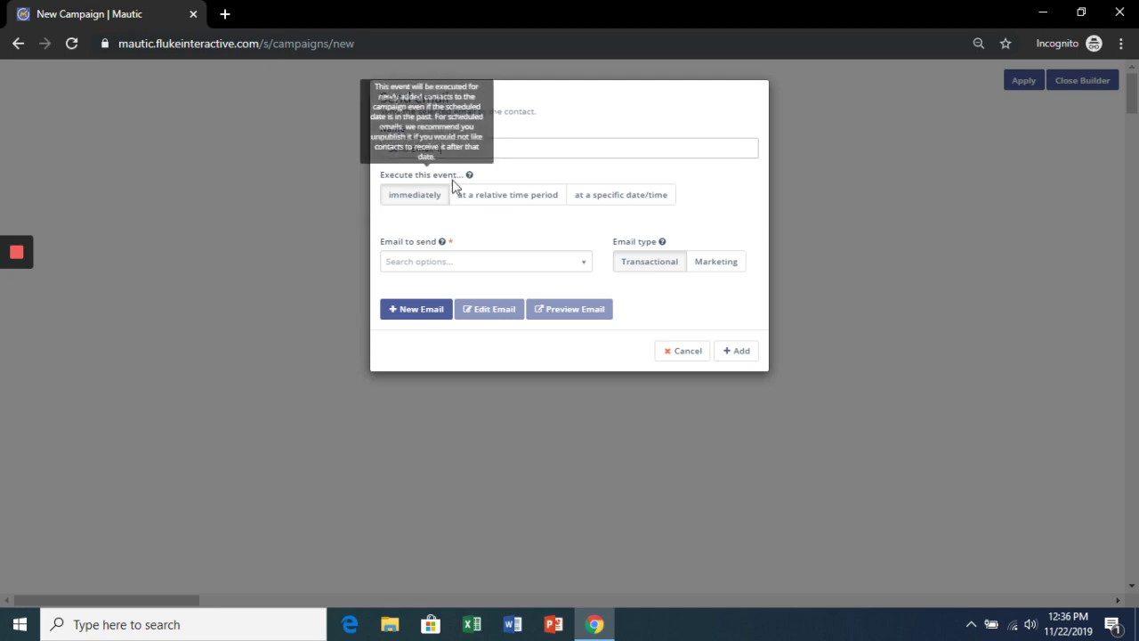
pyautogui.click(472, 265)
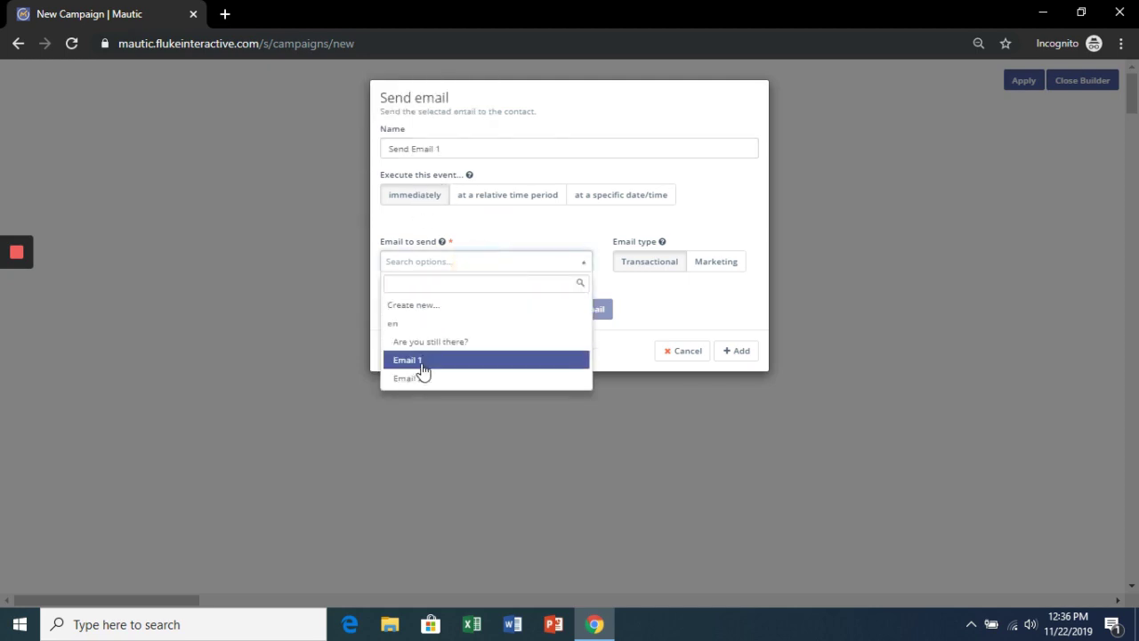
pyautogui.click(423, 361)
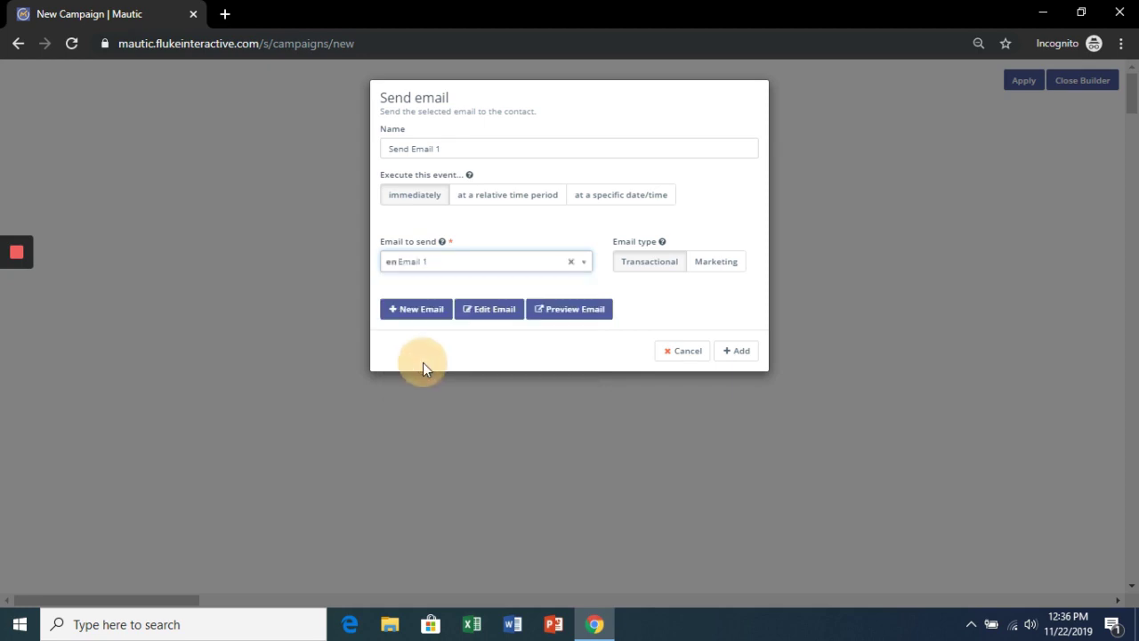
pyautogui.click(721, 266)
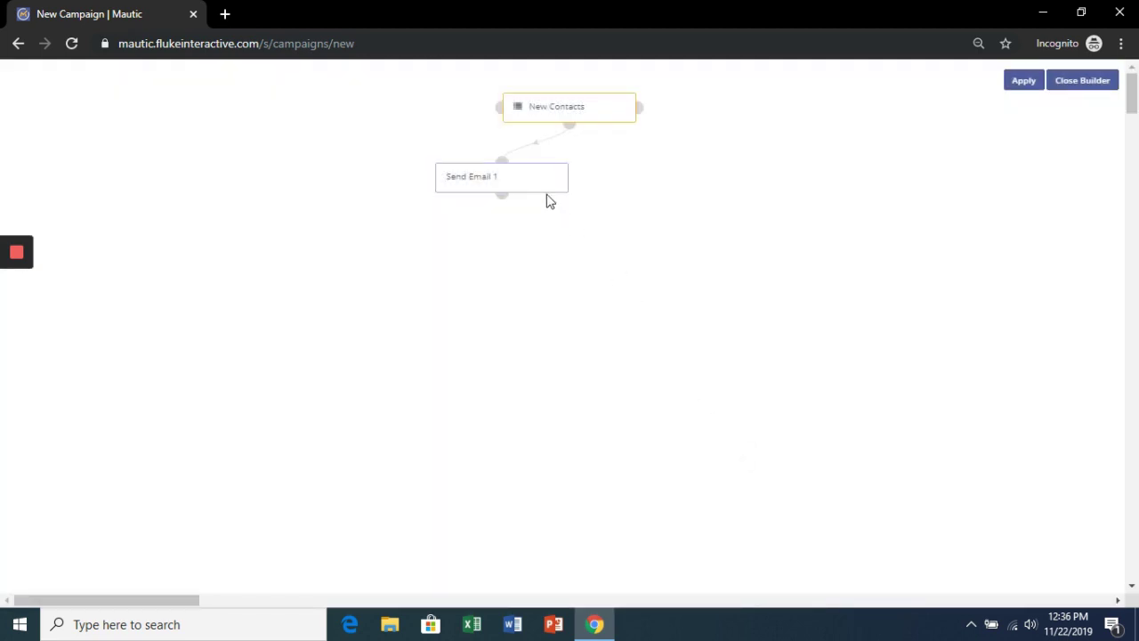
# Align the Send Email 1 action under New Contacts and attach an unnamed Opens email decision to it.
pyautogui.moveTo(519, 186); pyautogui.dragTo(586, 193)
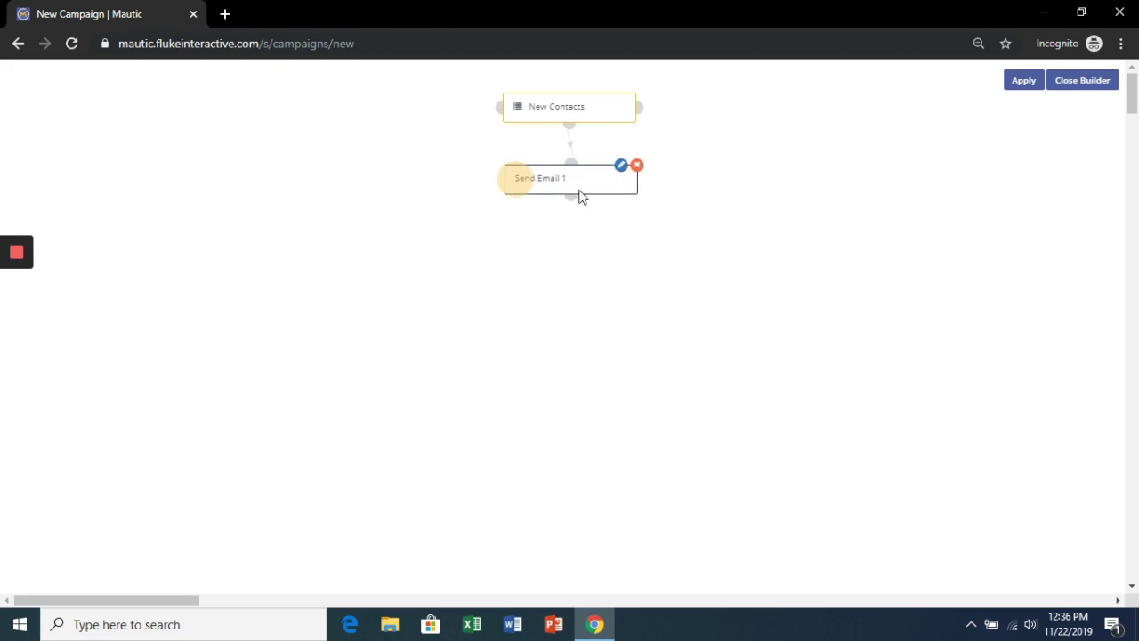
pyautogui.click(570, 197)
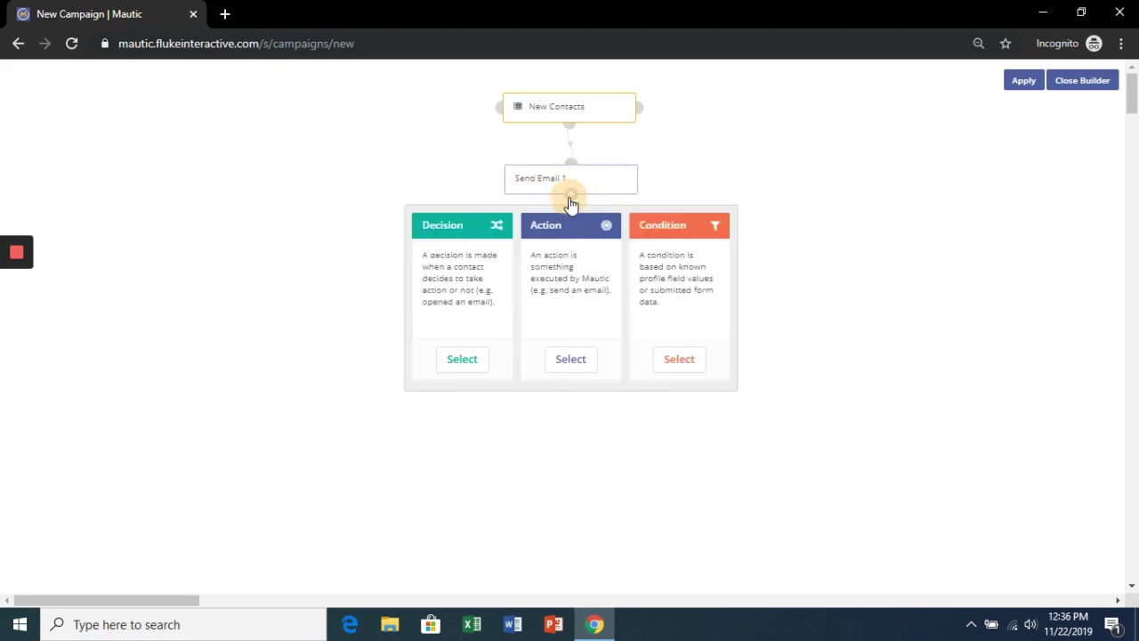
pyautogui.click(461, 361)
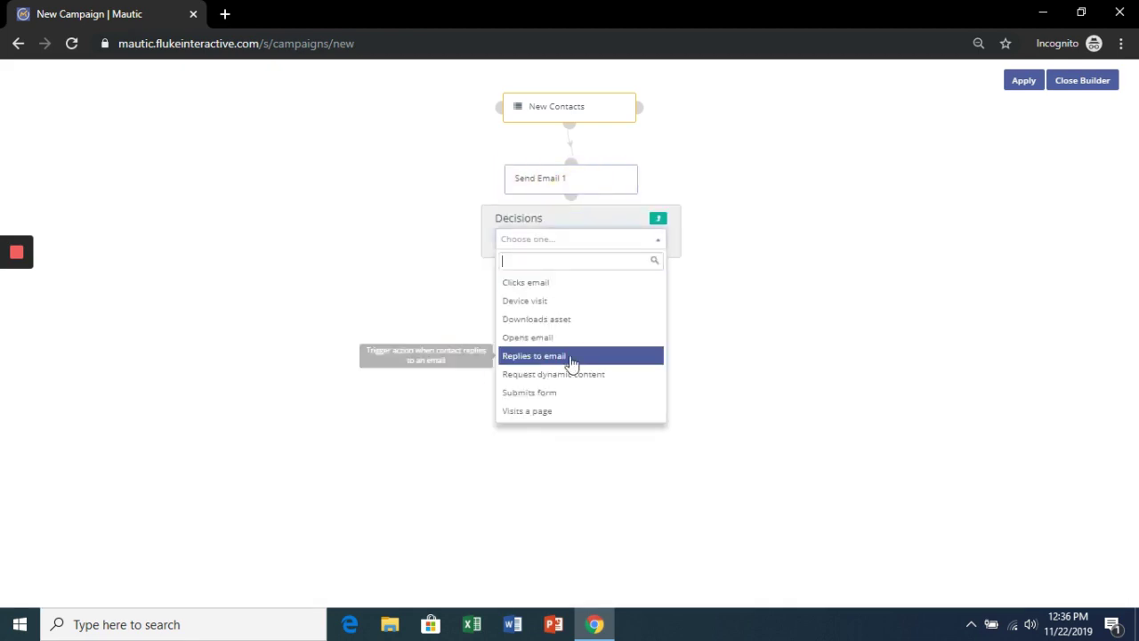
pyautogui.click(587, 342)
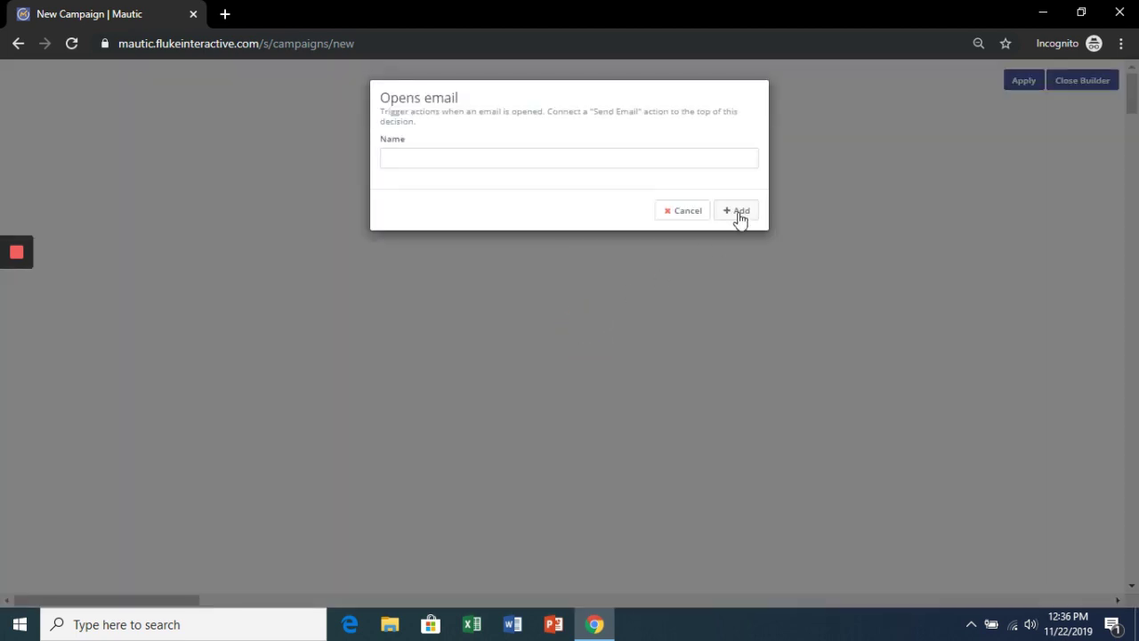
pyautogui.click(739, 213)
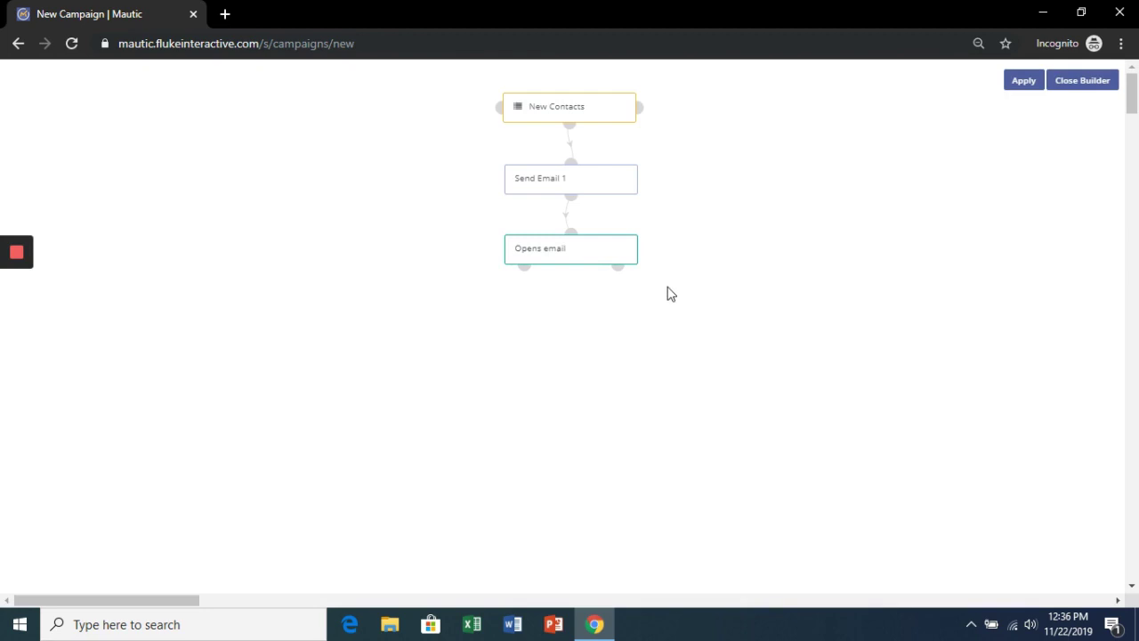
# On the first Opens email's yes path, immediately move contacts from New Contacts to Active Subscribers with Modify contact's segments, and place that action beside the decision.
pyautogui.click(521, 273)
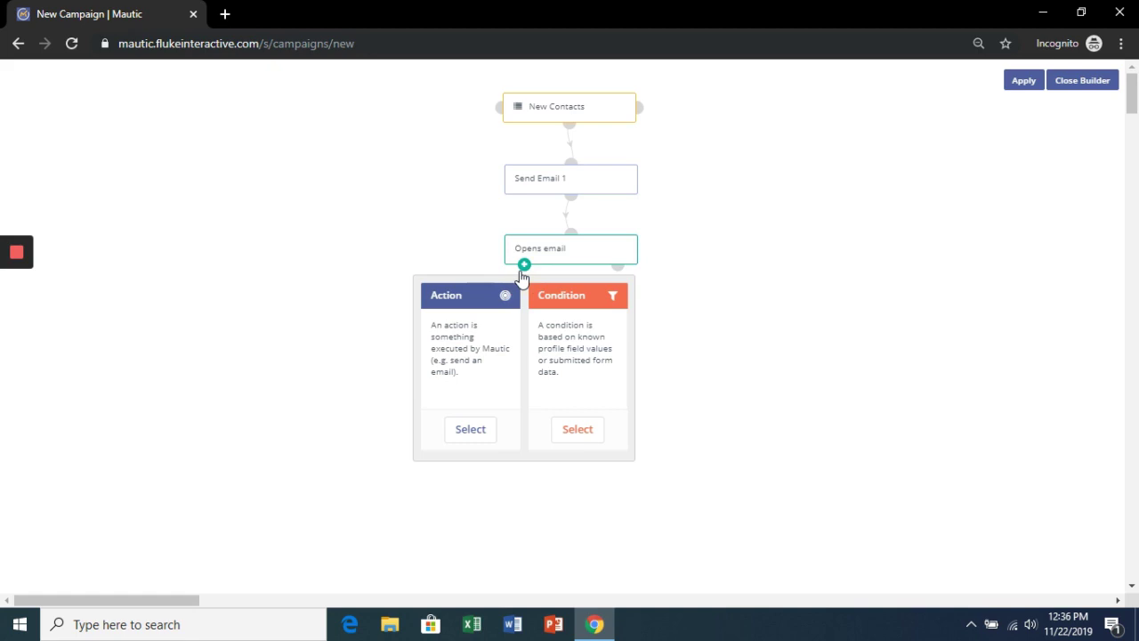
pyautogui.click(470, 431)
pyautogui.moveTo(613, 387); pyautogui.dragTo(564, 411)
pyautogui.click(557, 398)
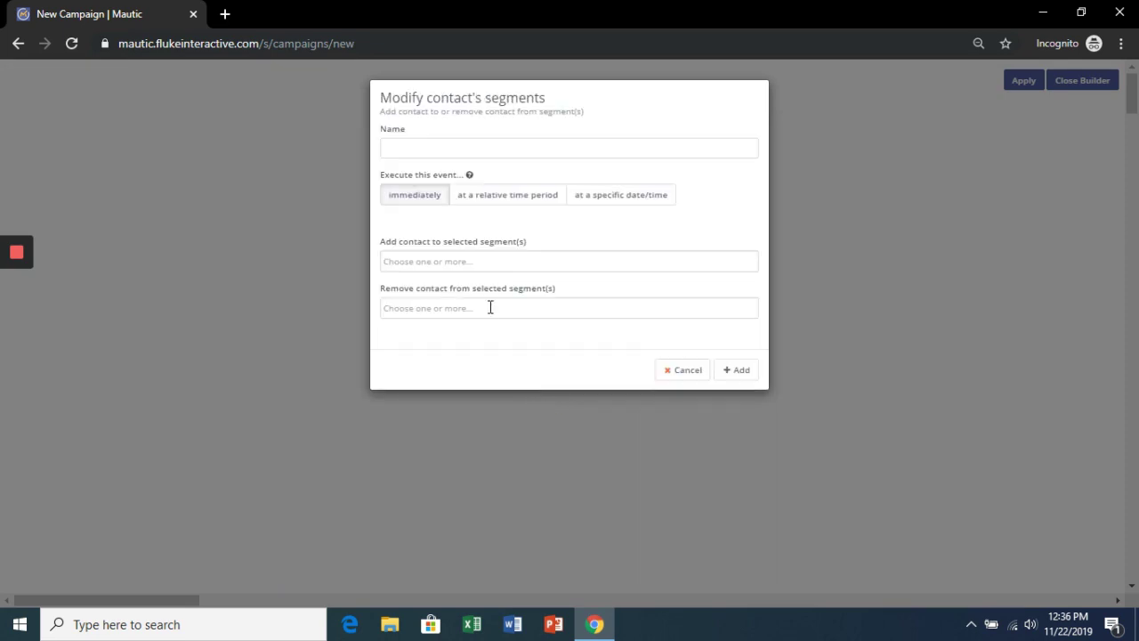
pyautogui.click(477, 260)
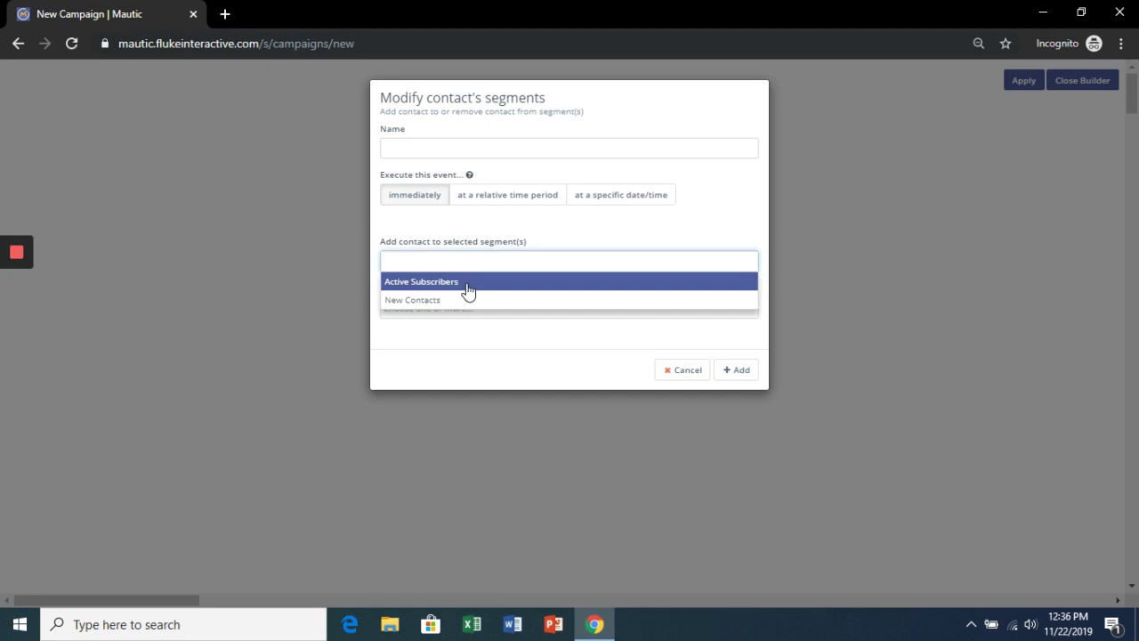
pyautogui.click(467, 282)
pyautogui.click(459, 305)
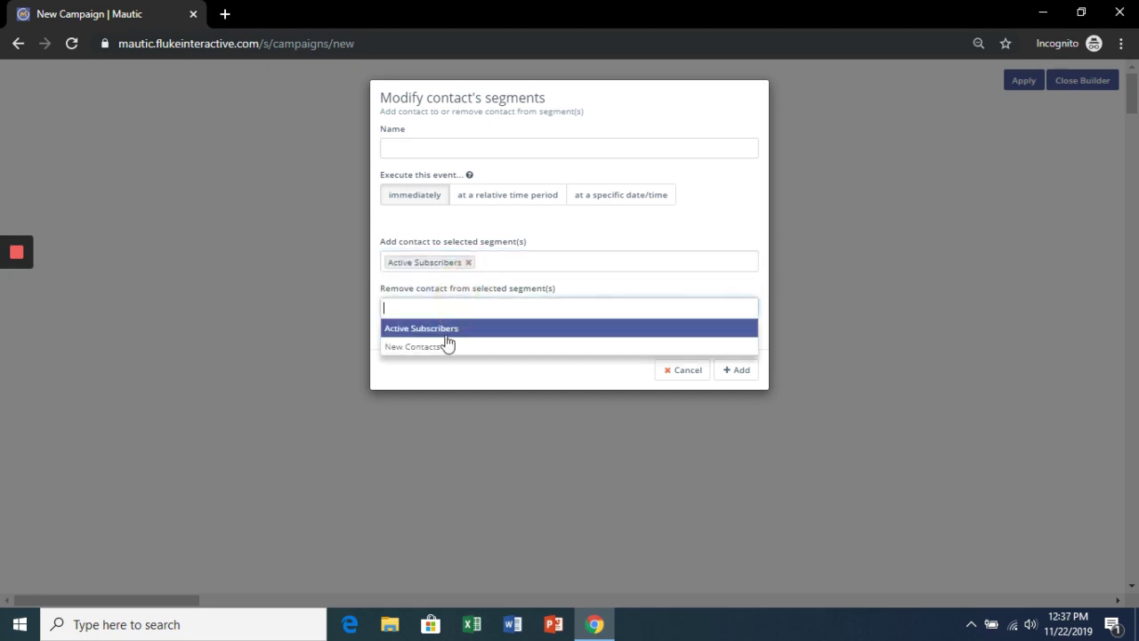
pyautogui.click(444, 346)
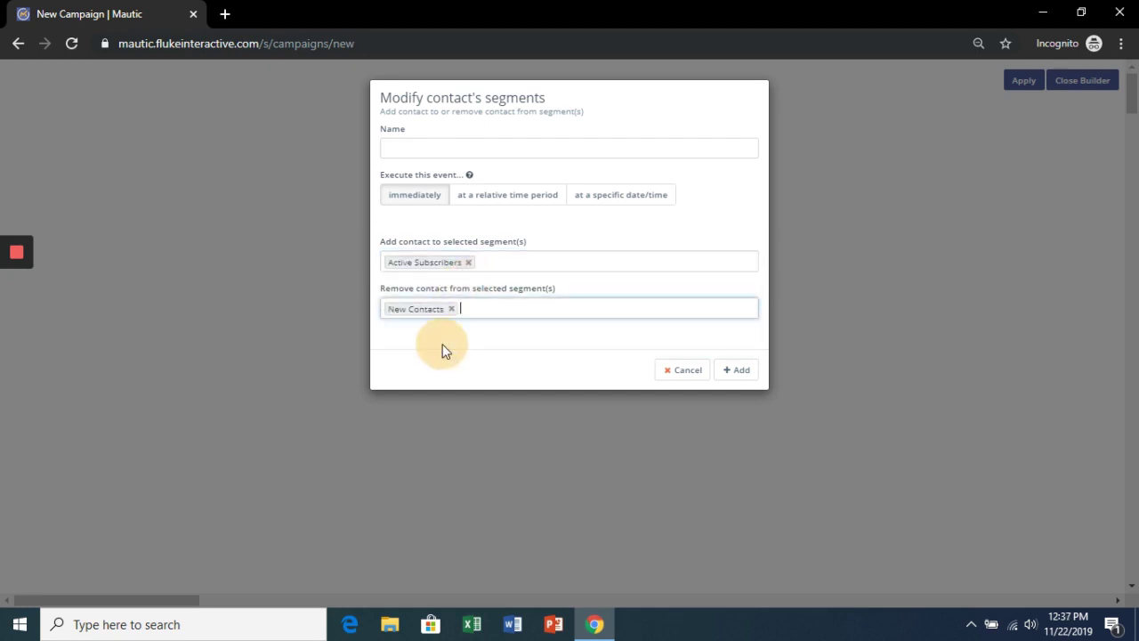
pyautogui.click(726, 370)
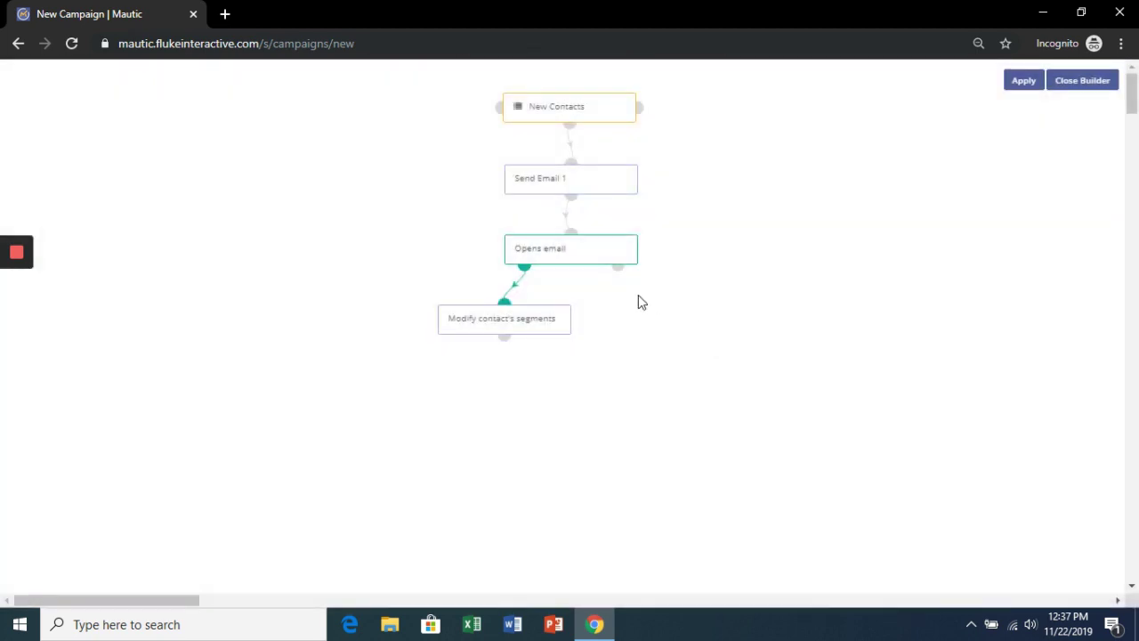
pyautogui.moveTo(521, 326); pyautogui.dragTo(388, 303)
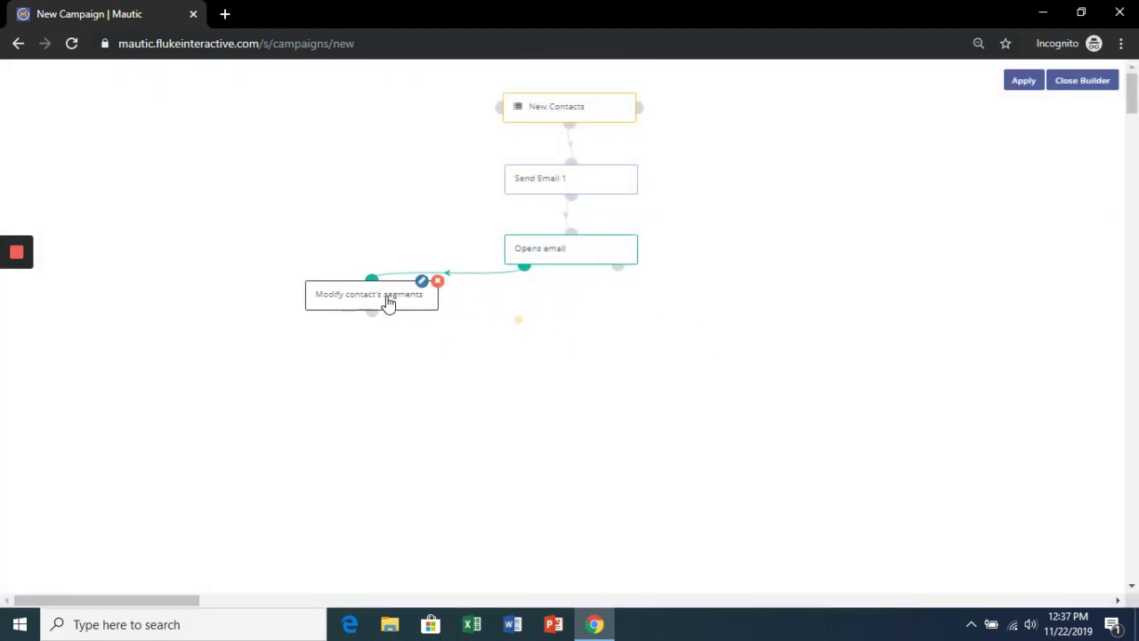
# On the first Opens email's no path, send "Are you still there?" as a Marketing email after 7 days without action, and move the action outward.
pyautogui.click(618, 266)
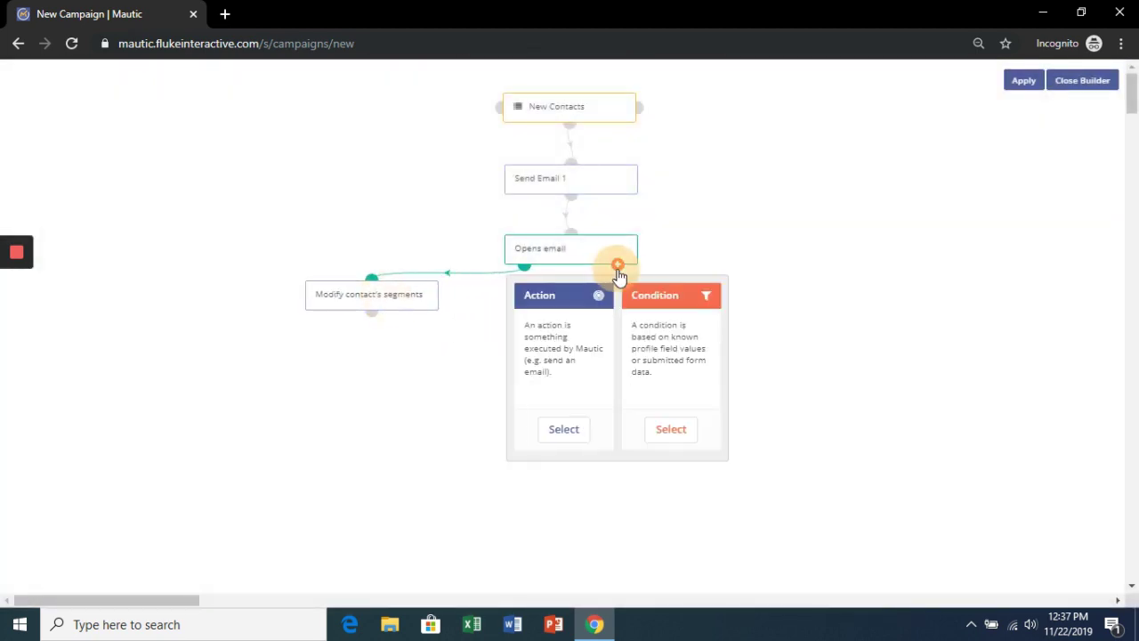
pyautogui.click(567, 429)
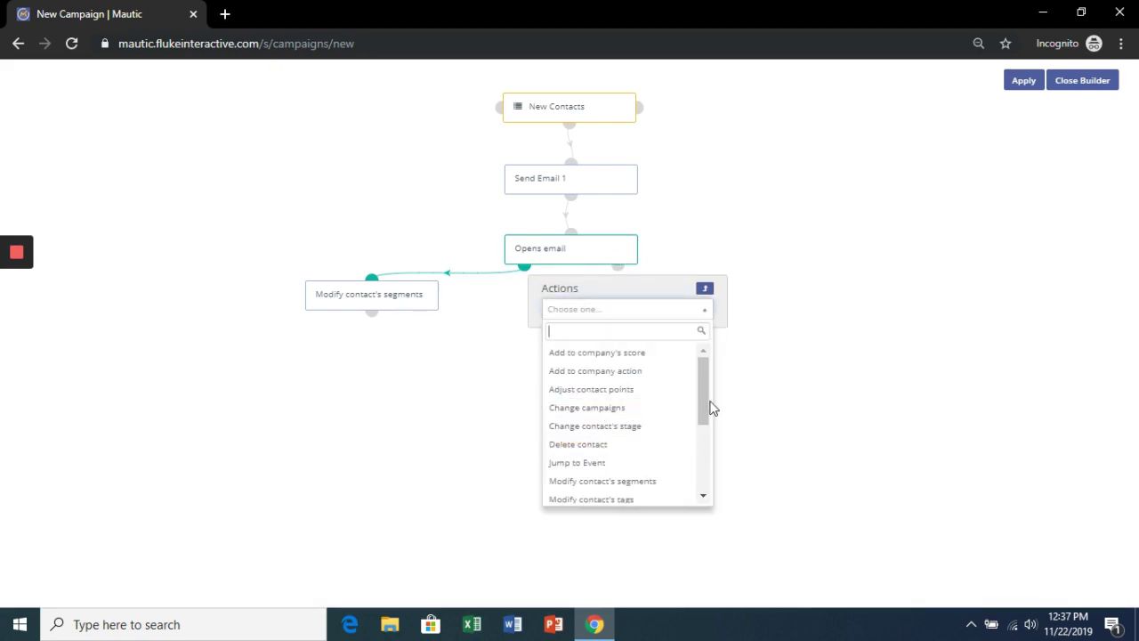
pyautogui.moveTo(710, 407); pyautogui.dragTo(708, 447)
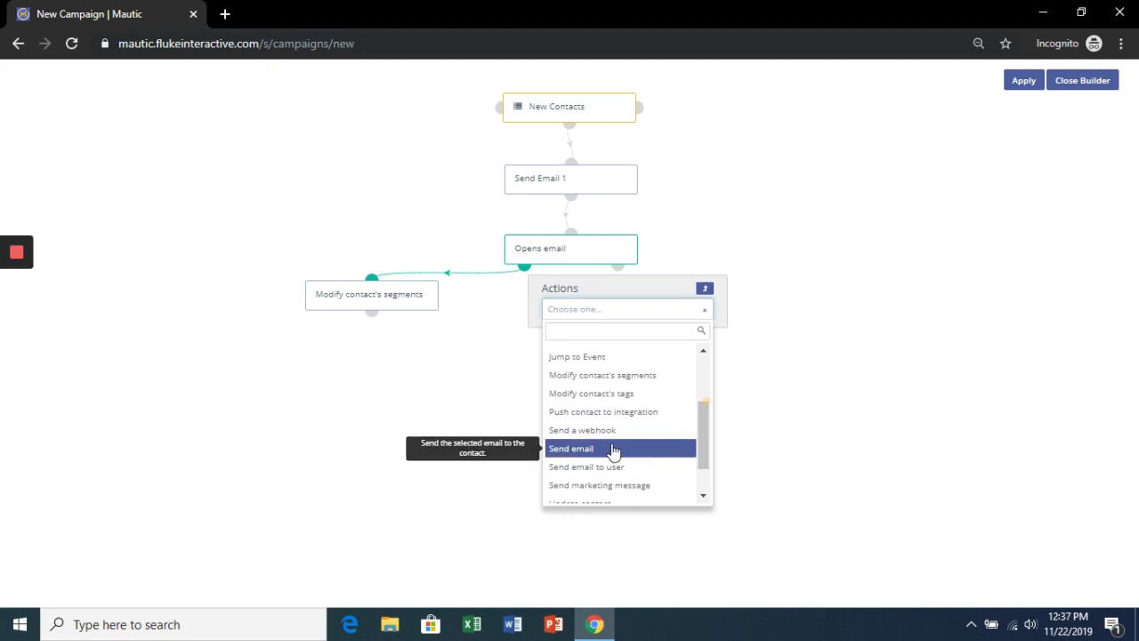
pyautogui.click(582, 448)
pyautogui.click(650, 411)
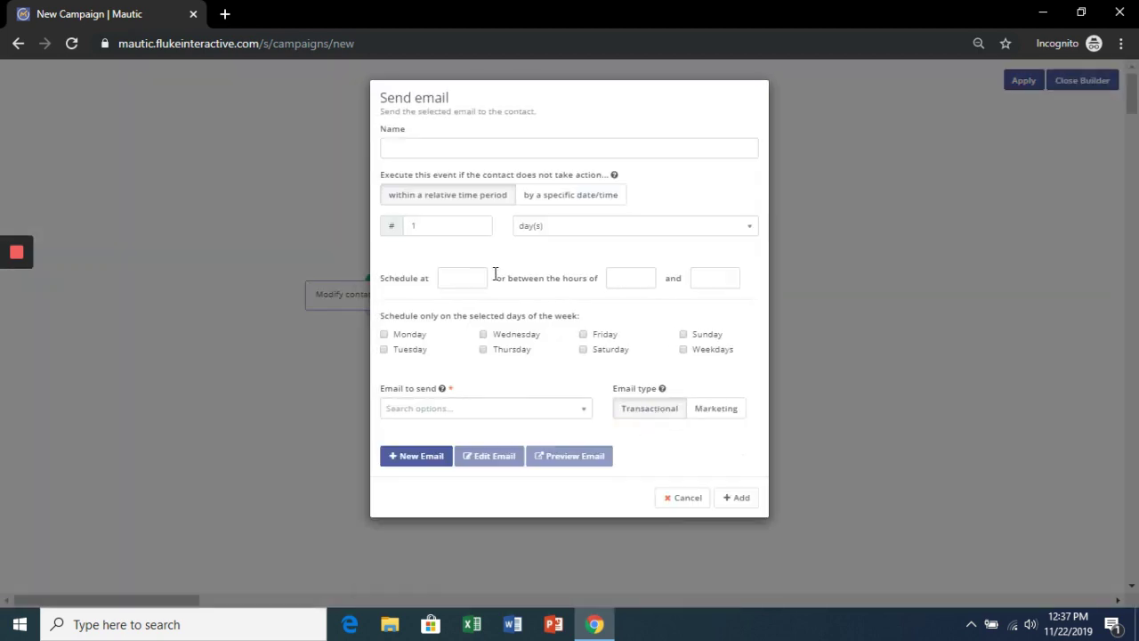
pyautogui.moveTo(453, 229); pyautogui.dragTo(407, 228)
pyautogui.write('7')
pyautogui.click(545, 409)
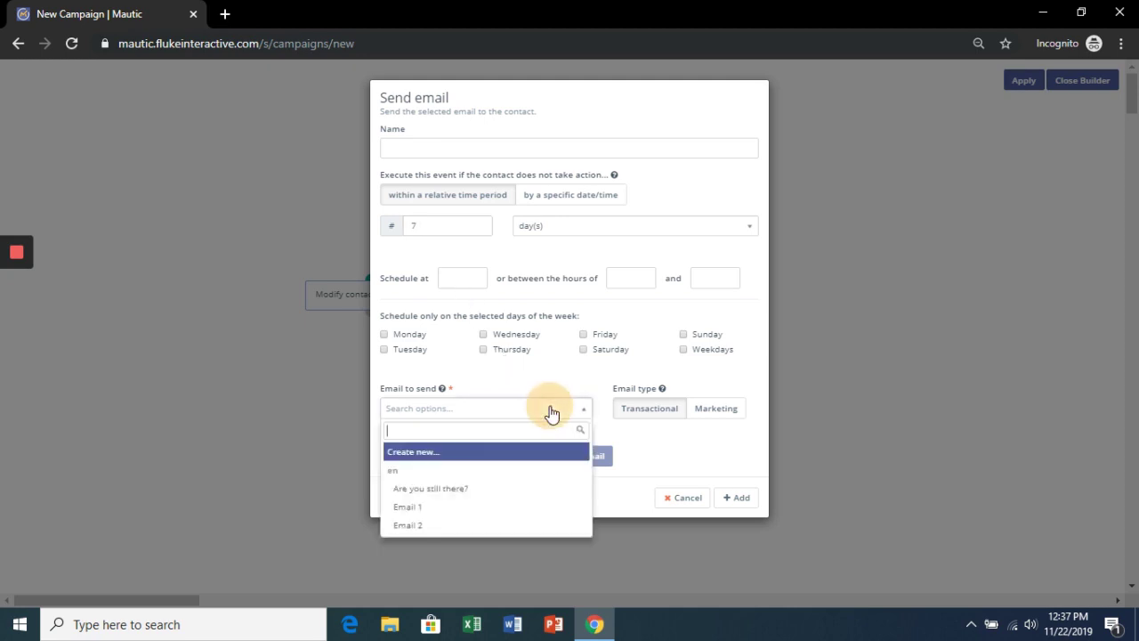
pyautogui.click(476, 490)
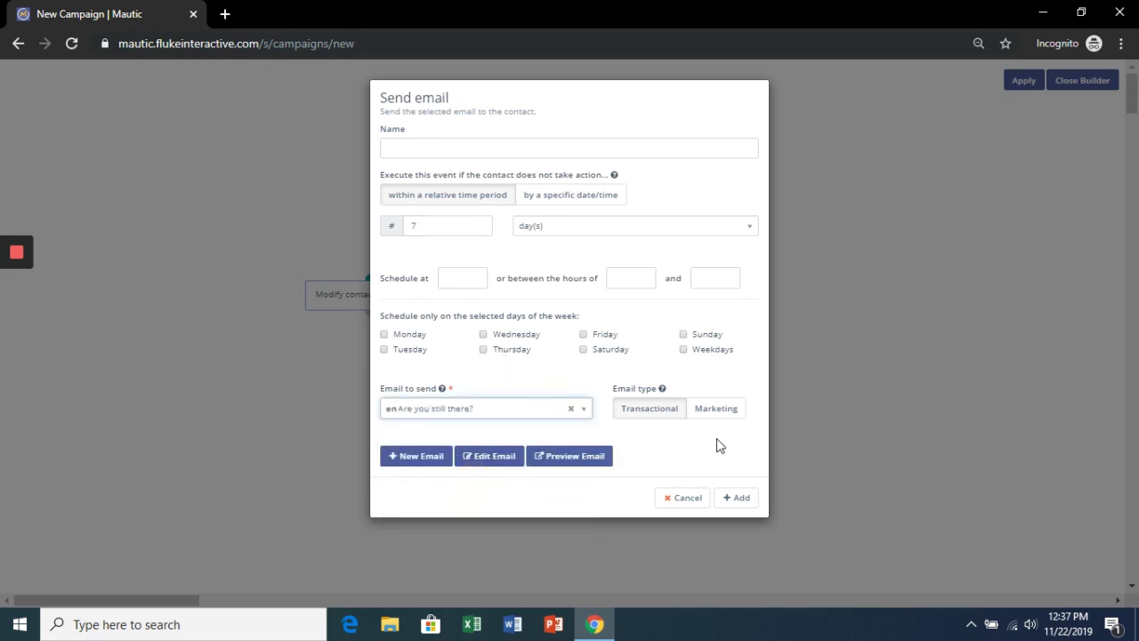
pyautogui.click(722, 411)
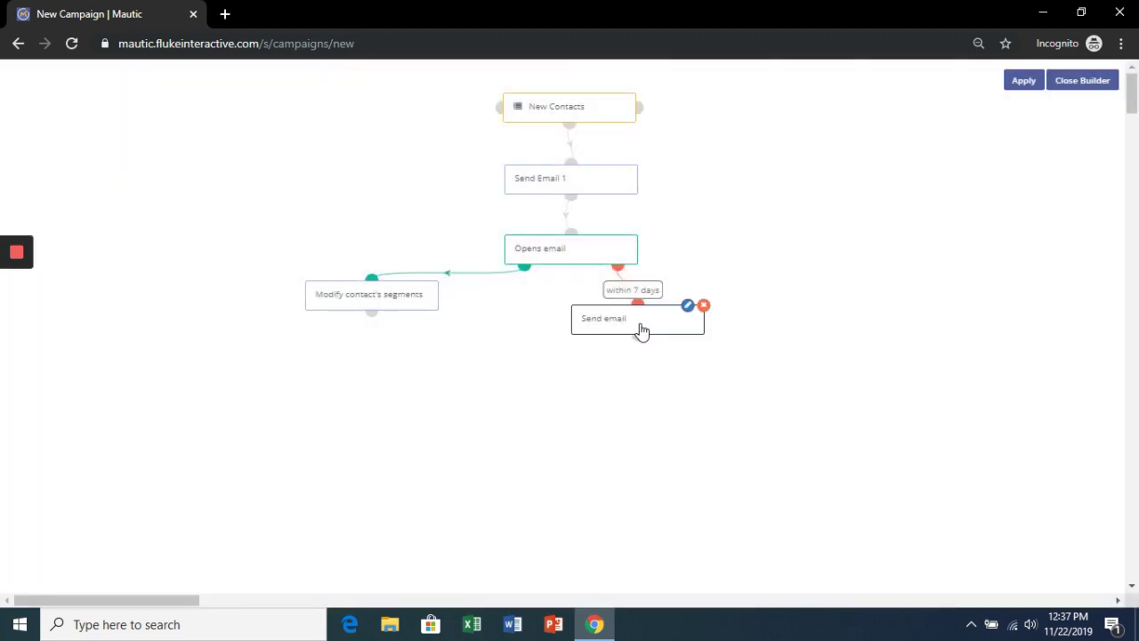
pyautogui.moveTo(641, 330); pyautogui.dragTo(763, 358)
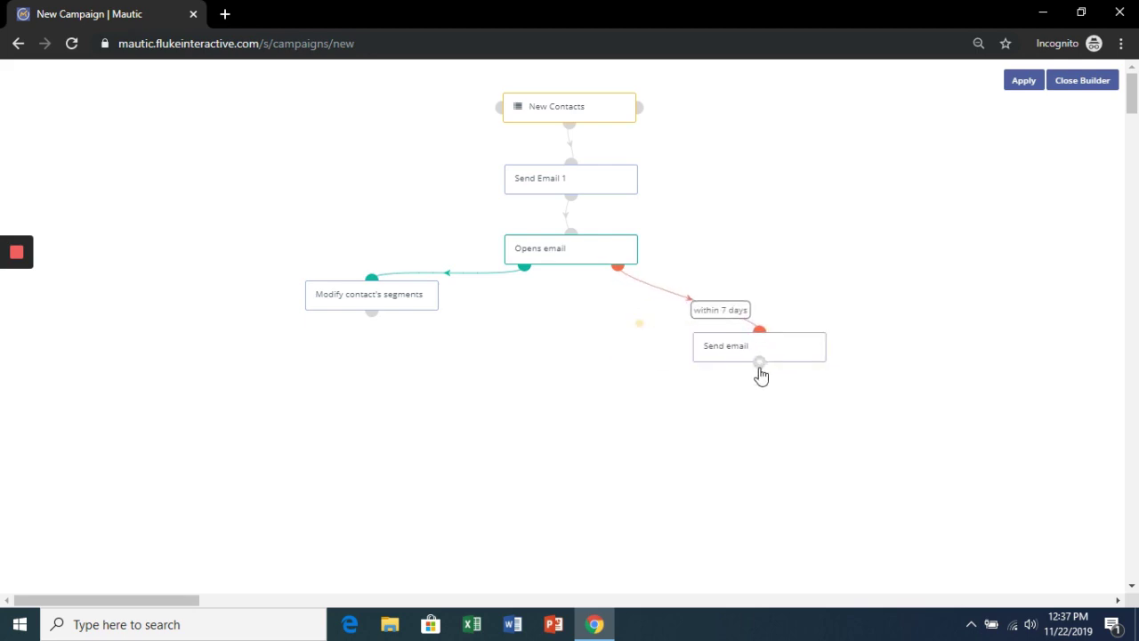
# Attach an Opens email decision to the 7-day Send email action and move it below the first Opens email decision.
pyautogui.click(758, 366)
pyautogui.click(651, 532)
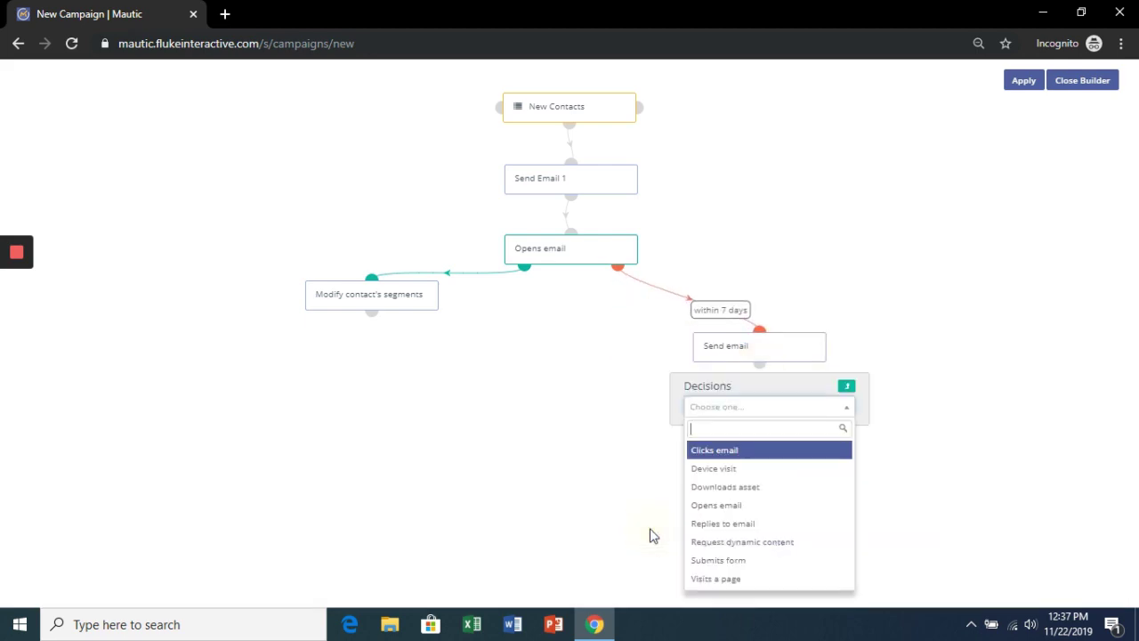
pyautogui.click(783, 505)
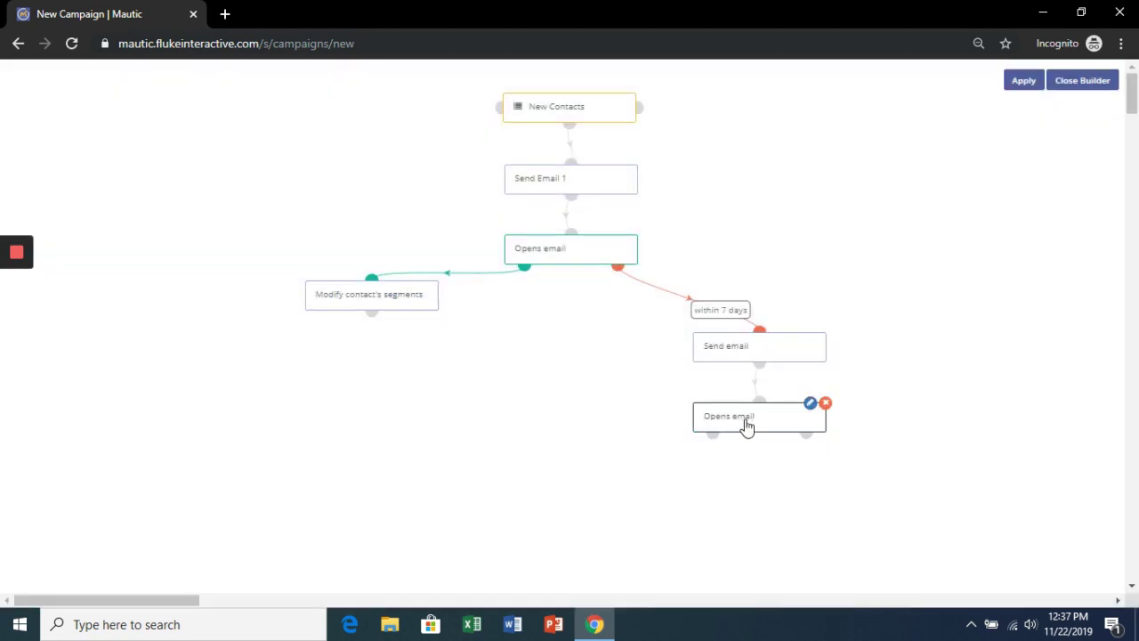
pyautogui.moveTo(758, 424); pyautogui.dragTo(557, 412)
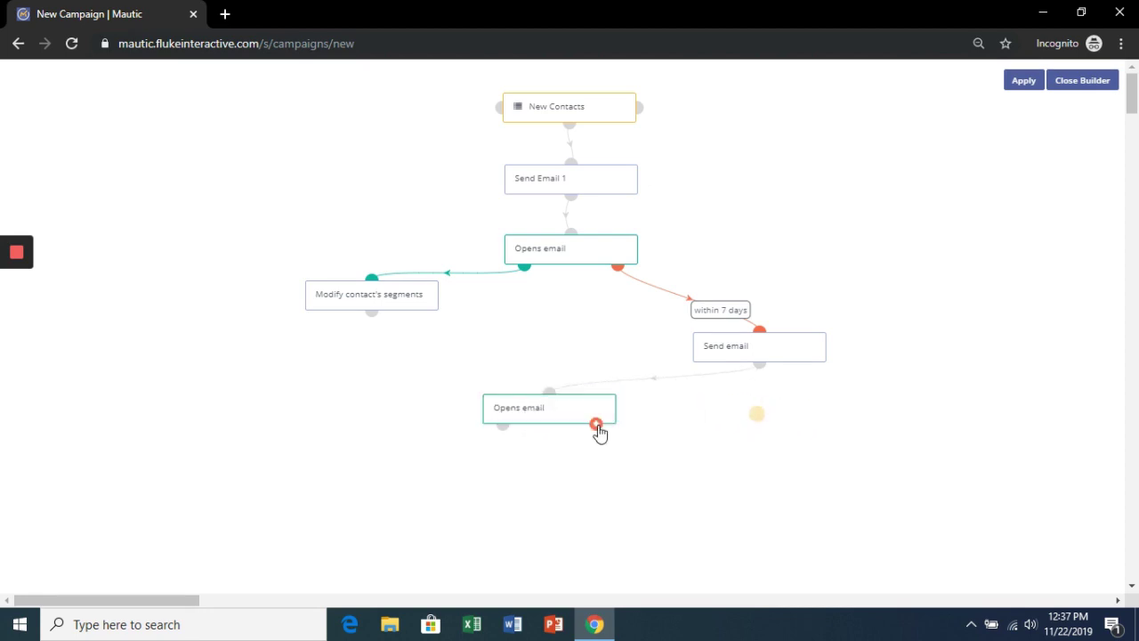
# Add a Delete contact action to the second Opens email's no path, set to 14 days without action, and move it outward.
pyautogui.click(597, 426)
pyautogui.click(543, 588)
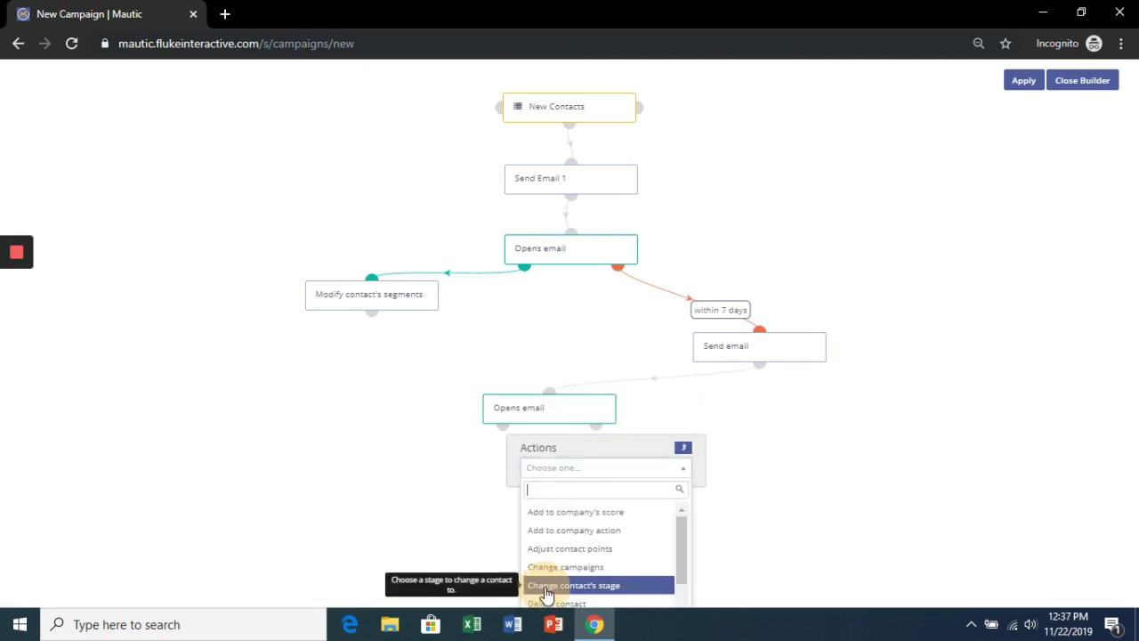
pyautogui.moveTo(679, 535); pyautogui.dragTo(680, 560)
pyautogui.click(642, 556)
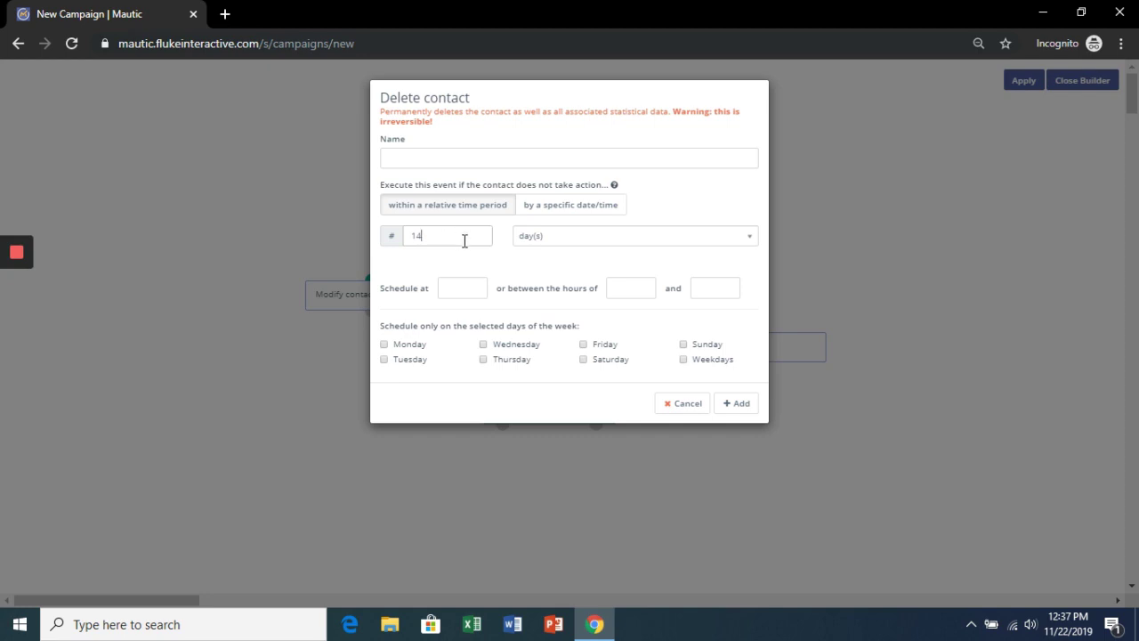
pyautogui.click(743, 407)
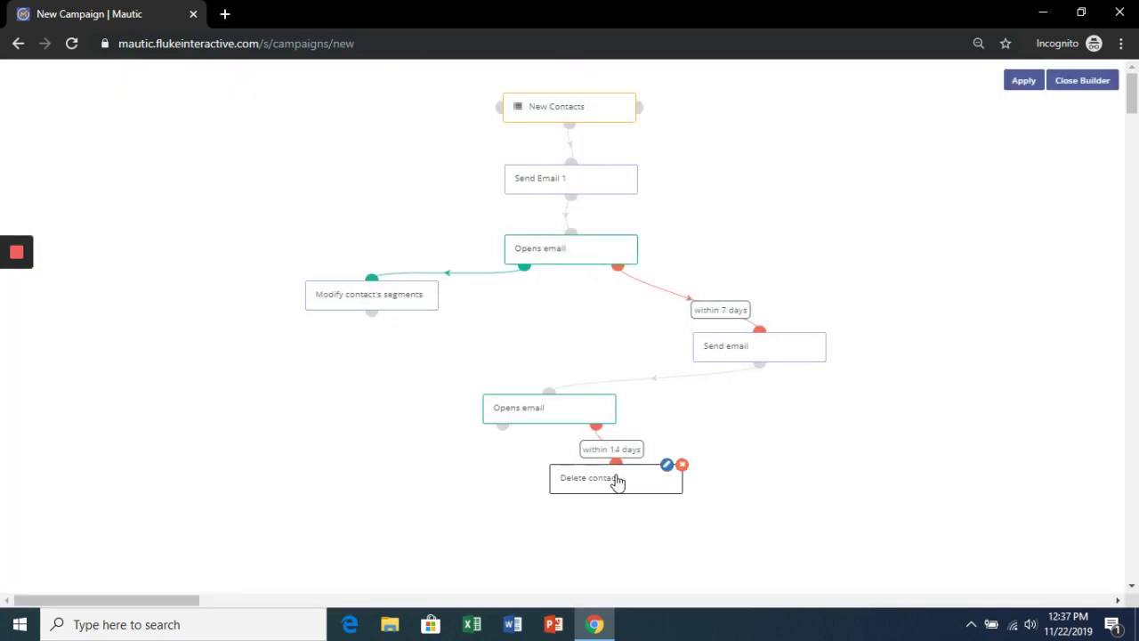
pyautogui.moveTo(617, 481); pyautogui.dragTo(750, 472)
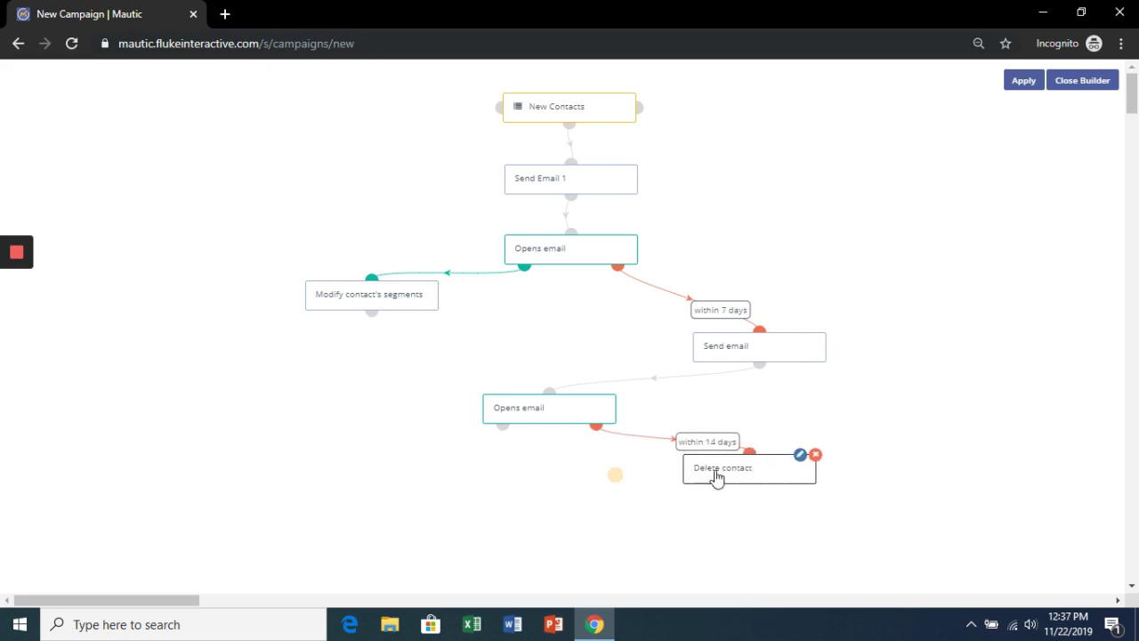
# On the second Opens email's yes path, add Modify contact's segments adding Active Subscribers and removing New Contacts immediately, and place it beside the decision.
pyautogui.click(503, 428)
pyautogui.click(447, 587)
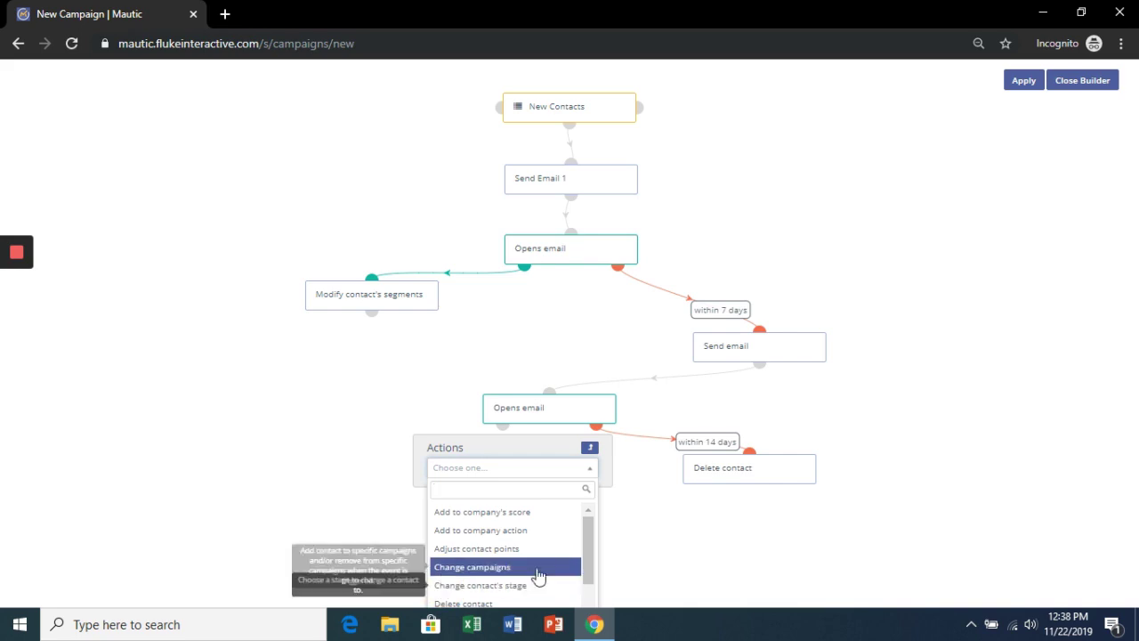
pyautogui.moveTo(591, 547); pyautogui.dragTo(589, 579)
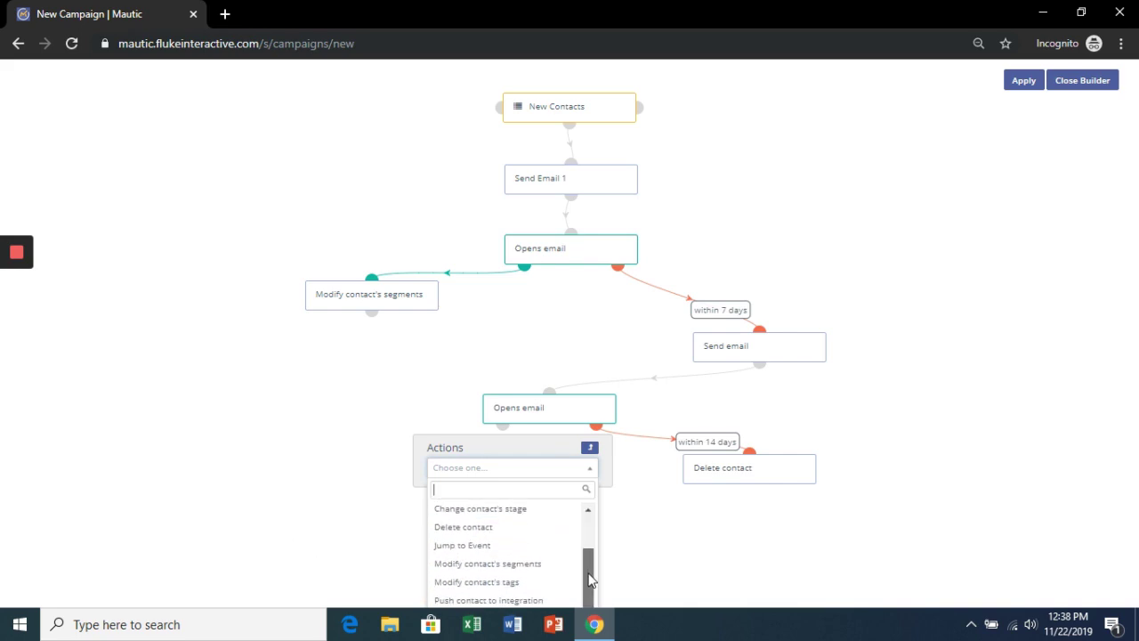
pyautogui.click(530, 564)
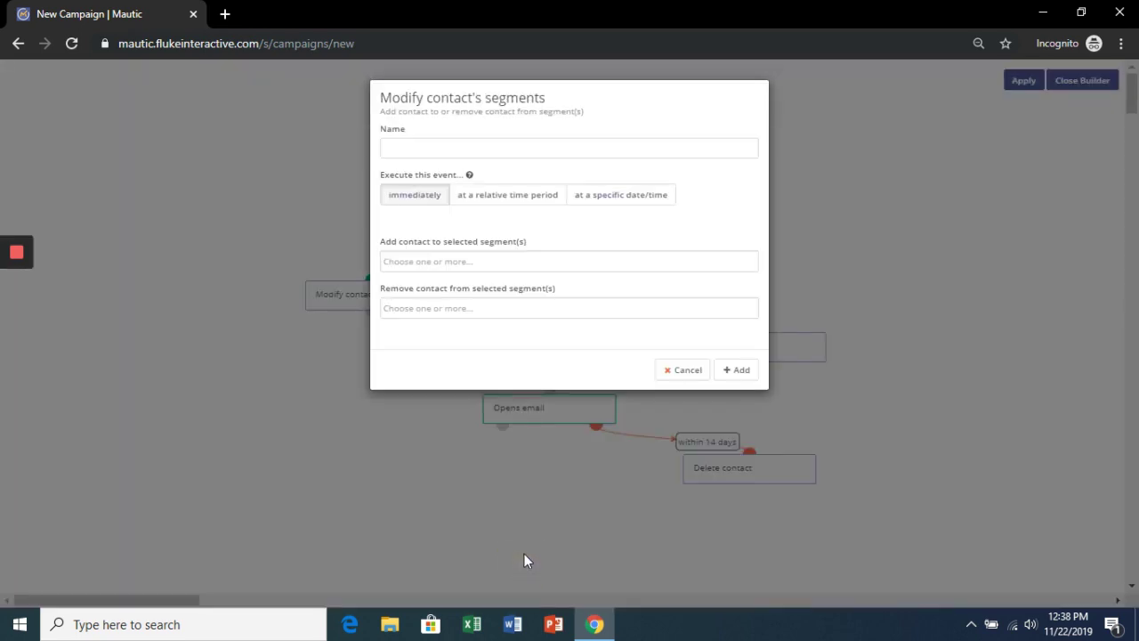
pyautogui.click(473, 262)
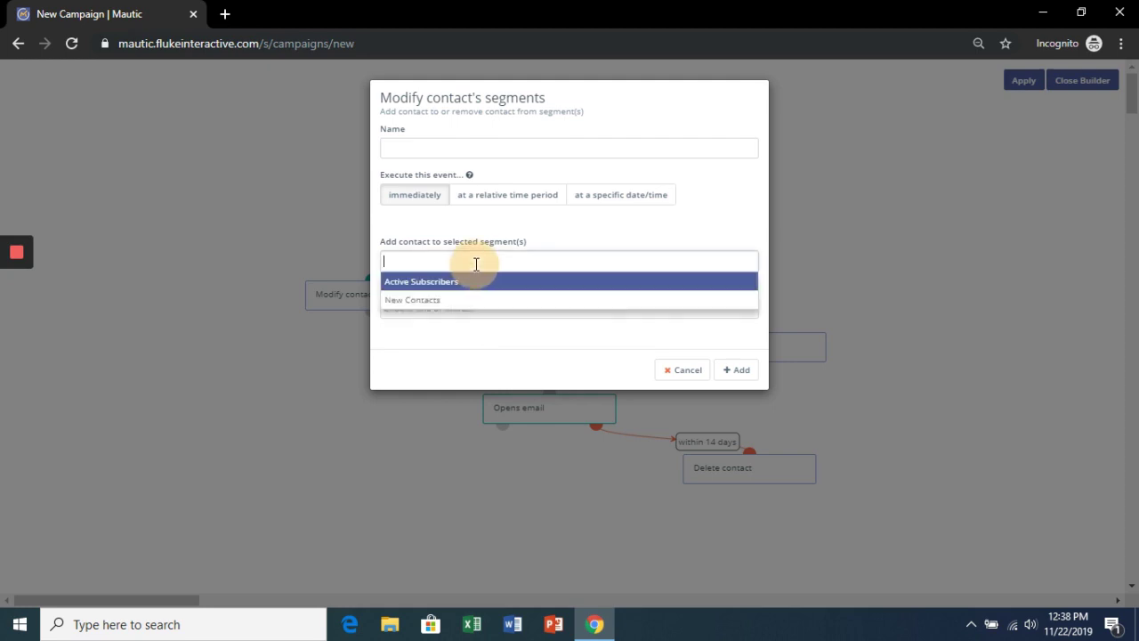
pyautogui.click(438, 283)
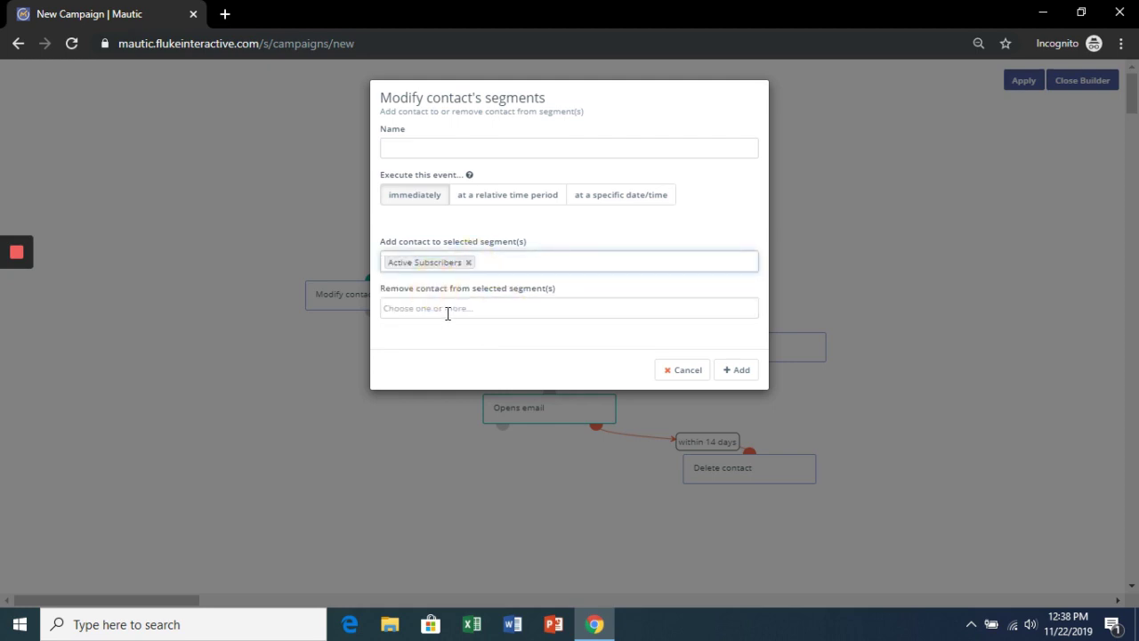
pyautogui.click(448, 310)
pyautogui.click(436, 347)
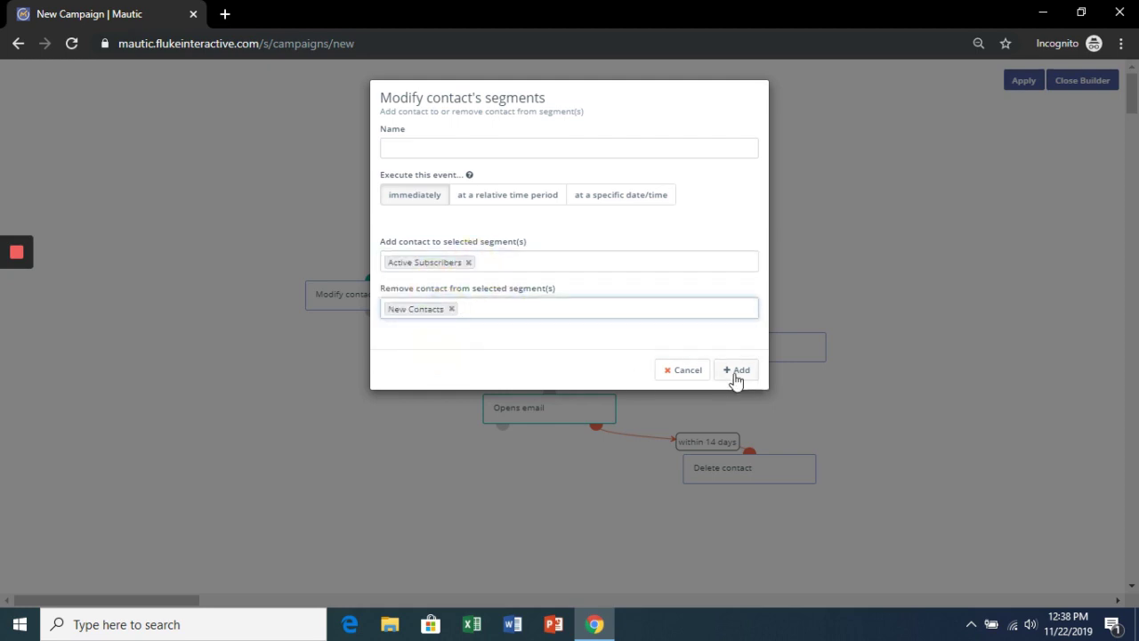
pyautogui.click(737, 370)
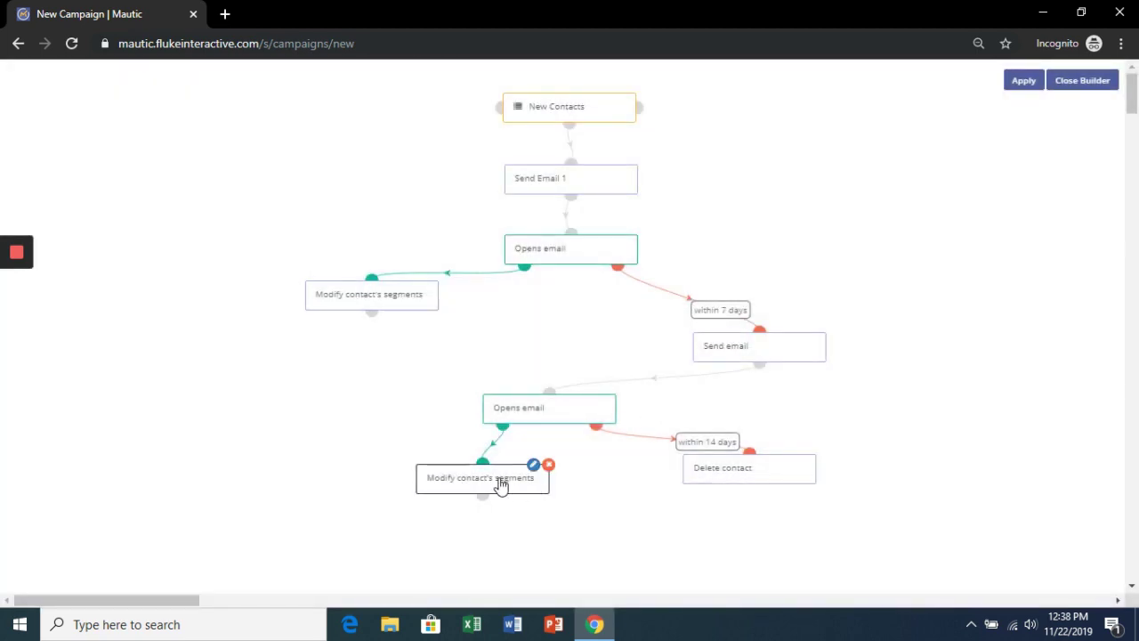
pyautogui.moveTo(501, 483); pyautogui.dragTo(338, 440)
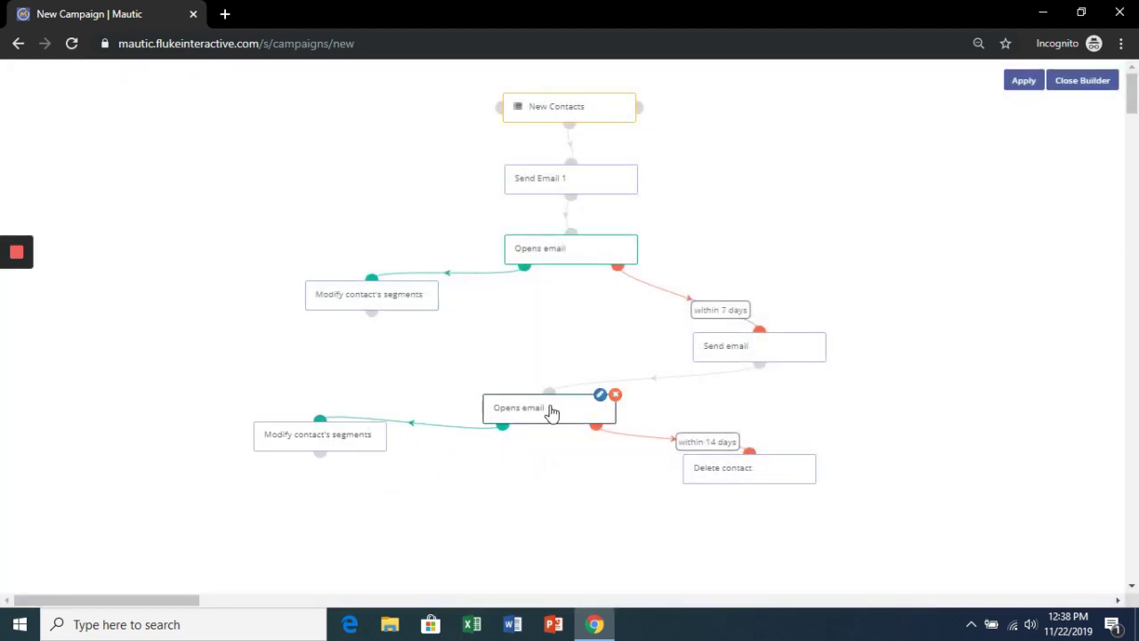
# Move the second Opens email decision and the Delete contact action closer to the steps above them, and apply the campaign changes.
pyautogui.moveTo(549, 410); pyautogui.dragTo(552, 355)
pyautogui.moveTo(738, 469); pyautogui.dragTo(697, 444)
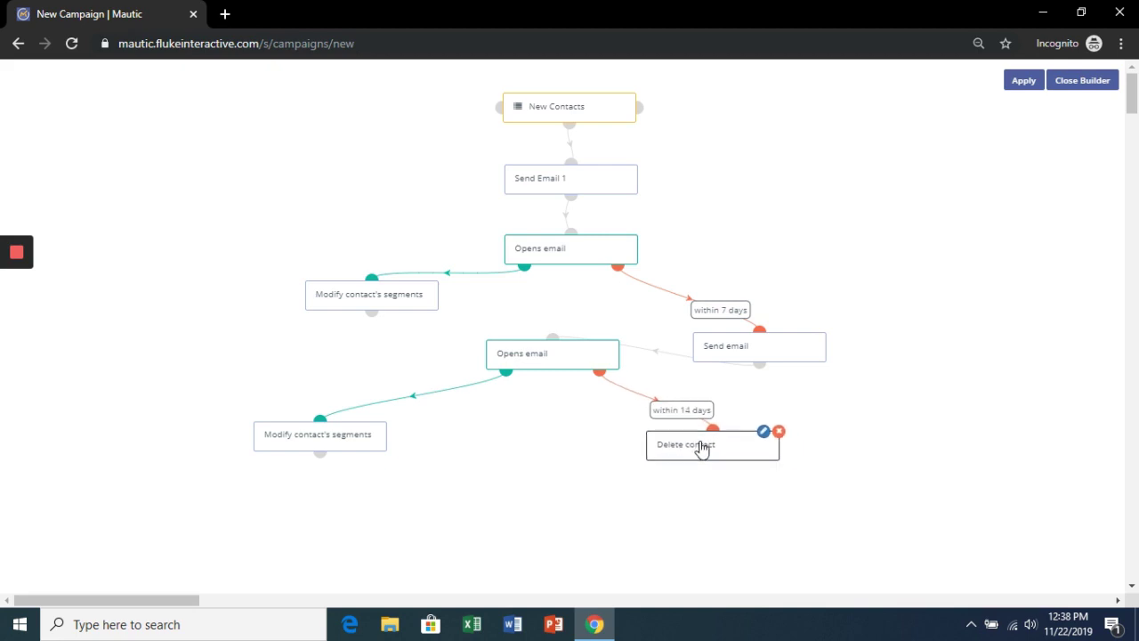
pyautogui.click(1024, 82)
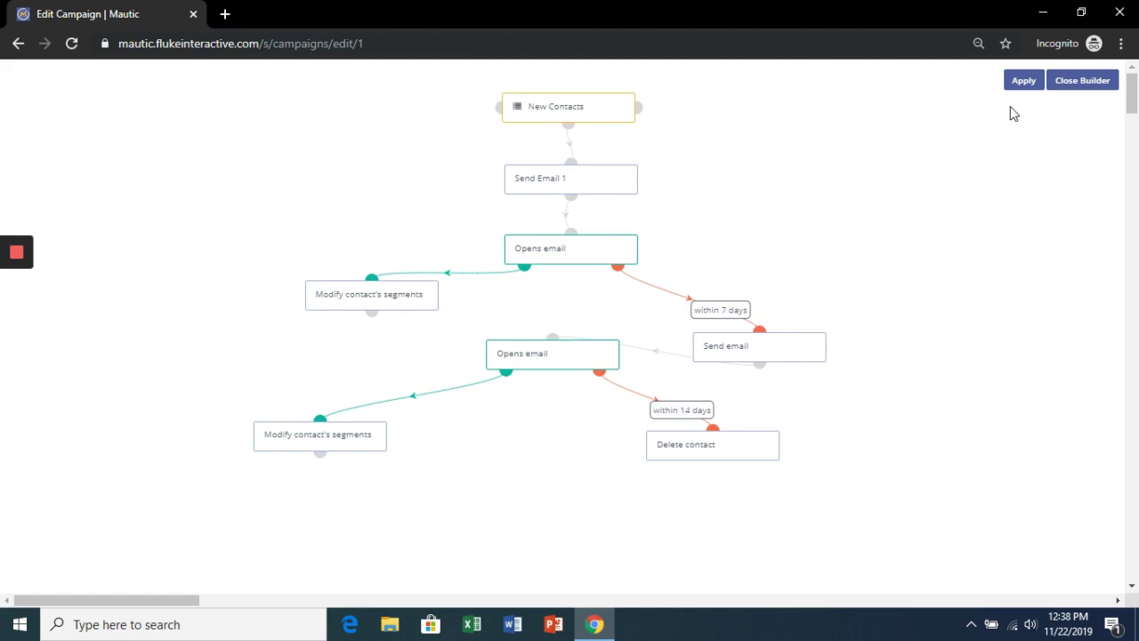
# Close the campaign builder, set the Customer Onboarding campaign to published, and save and close it.
pyautogui.click(1081, 82)
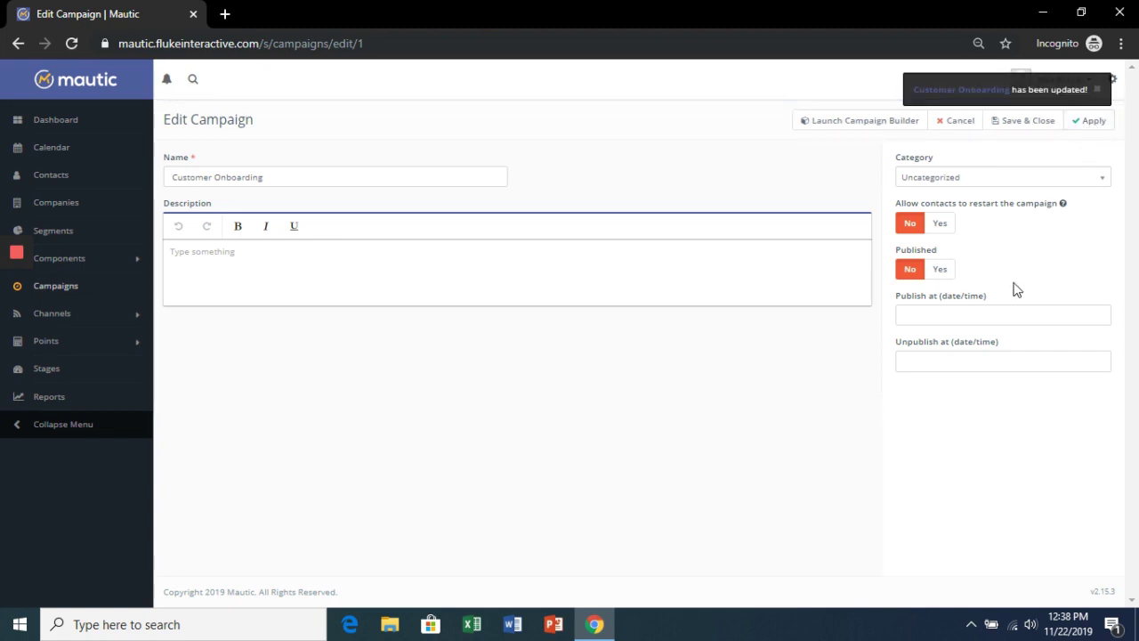
pyautogui.click(939, 269)
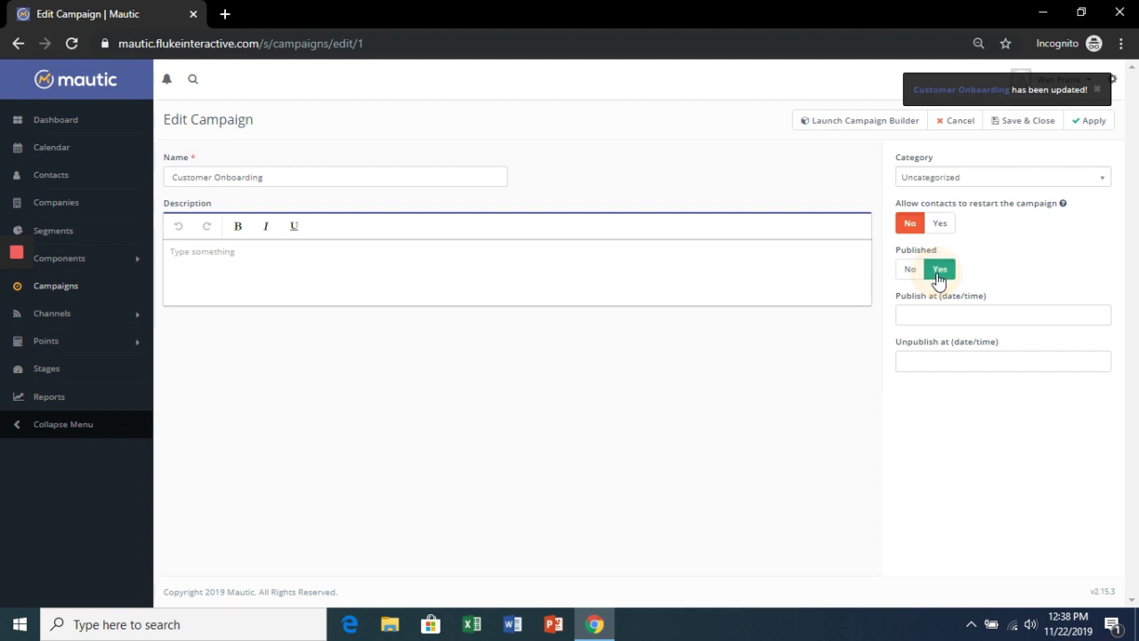
pyautogui.click(1032, 123)
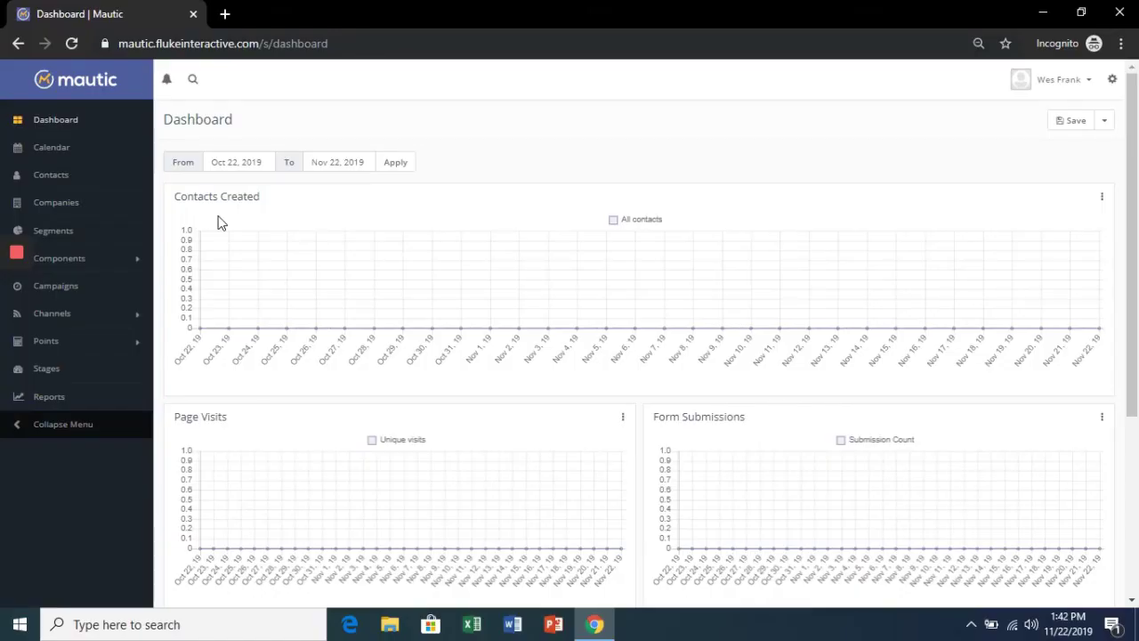
# Create a new campaign named "Active Subscribers".
pyautogui.click(71, 288)
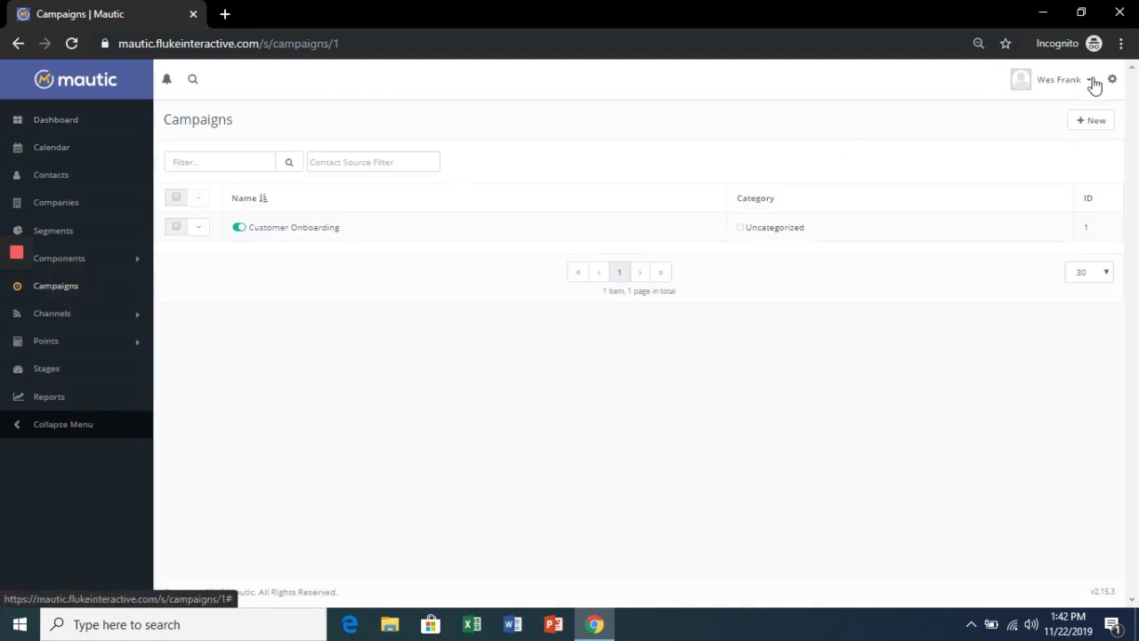
pyautogui.click(1100, 124)
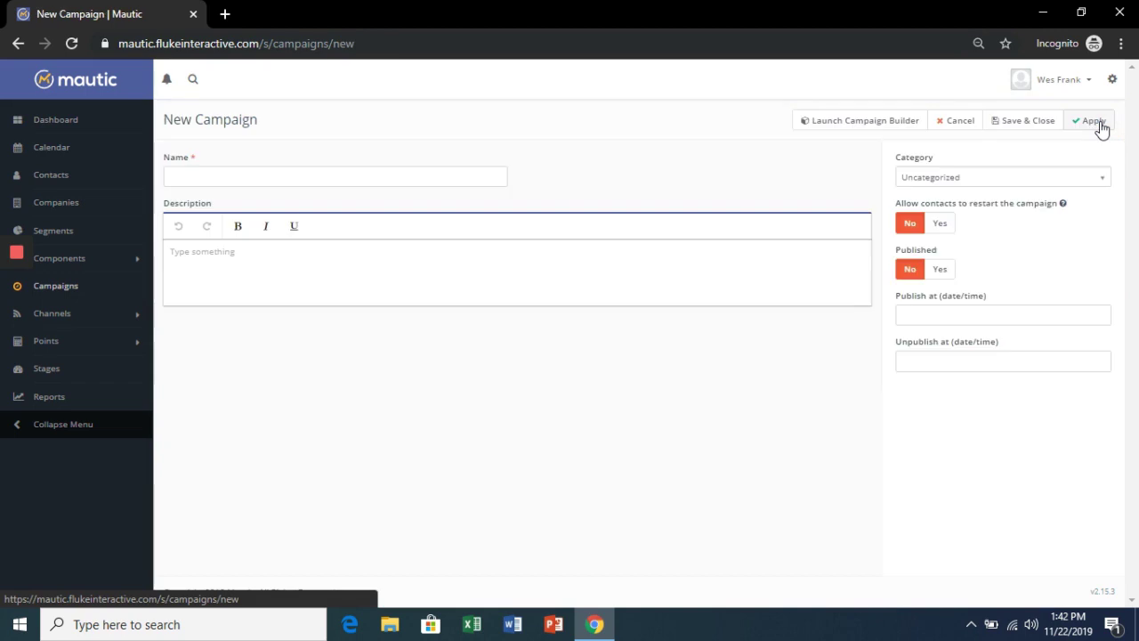
pyautogui.click(415, 169)
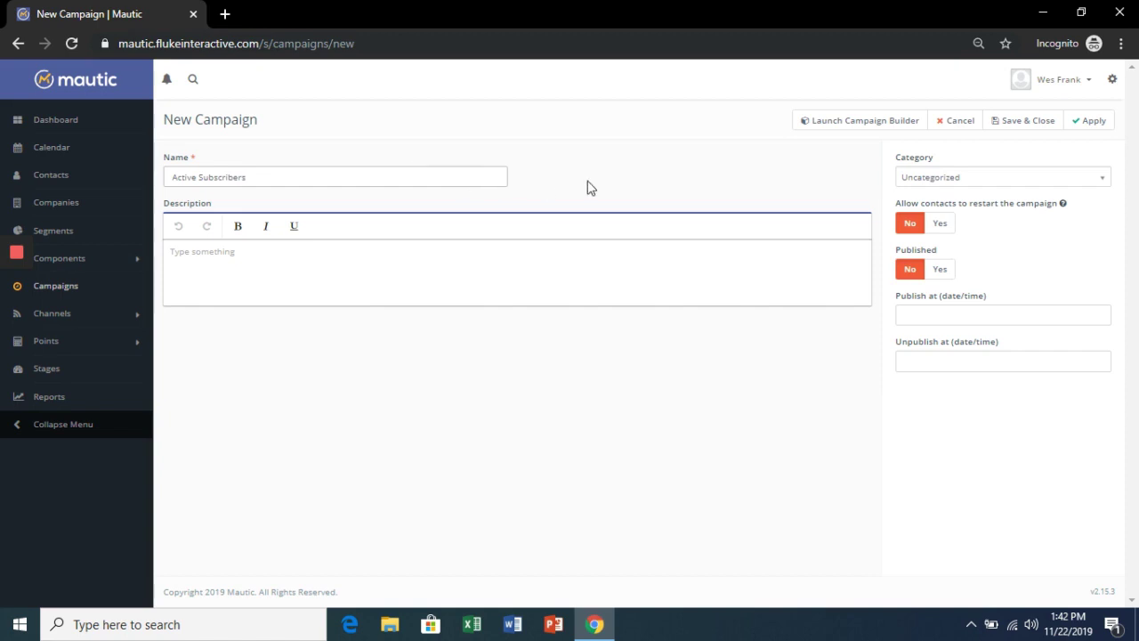
# In the campaign builder, add the Active Subscribers segment as the contact source.
pyautogui.click(845, 120)
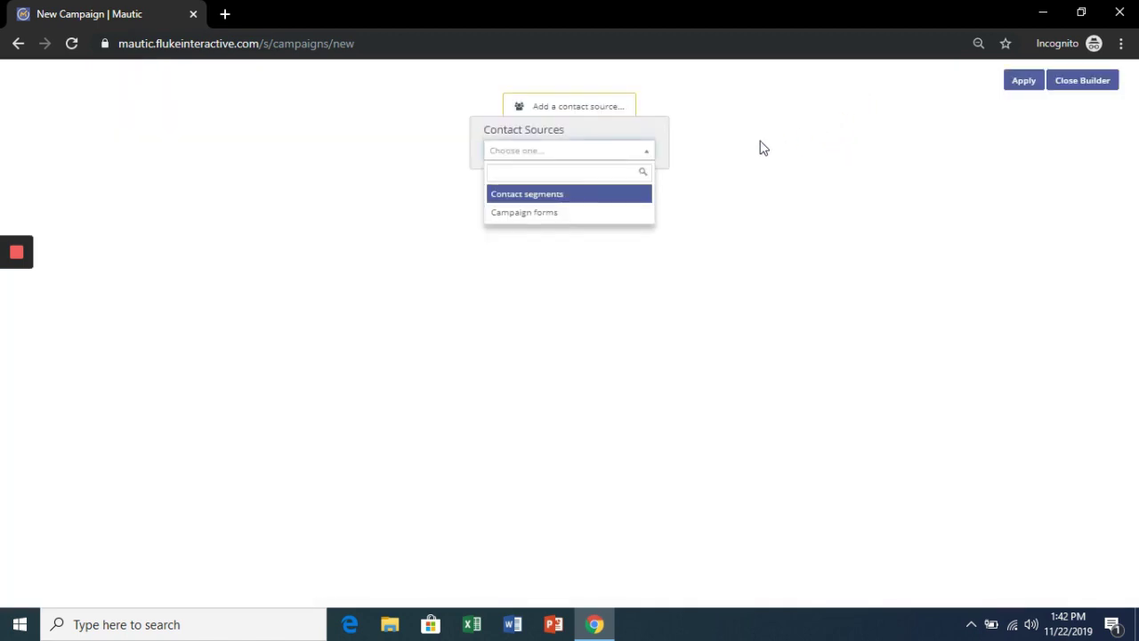
pyautogui.click(586, 194)
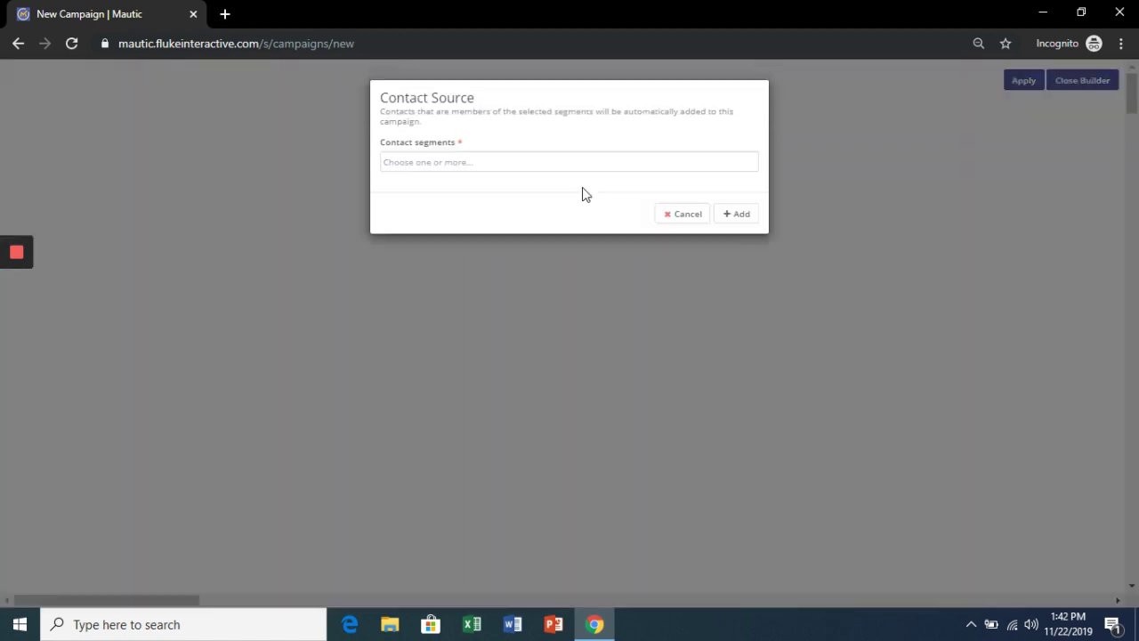
pyautogui.click(546, 164)
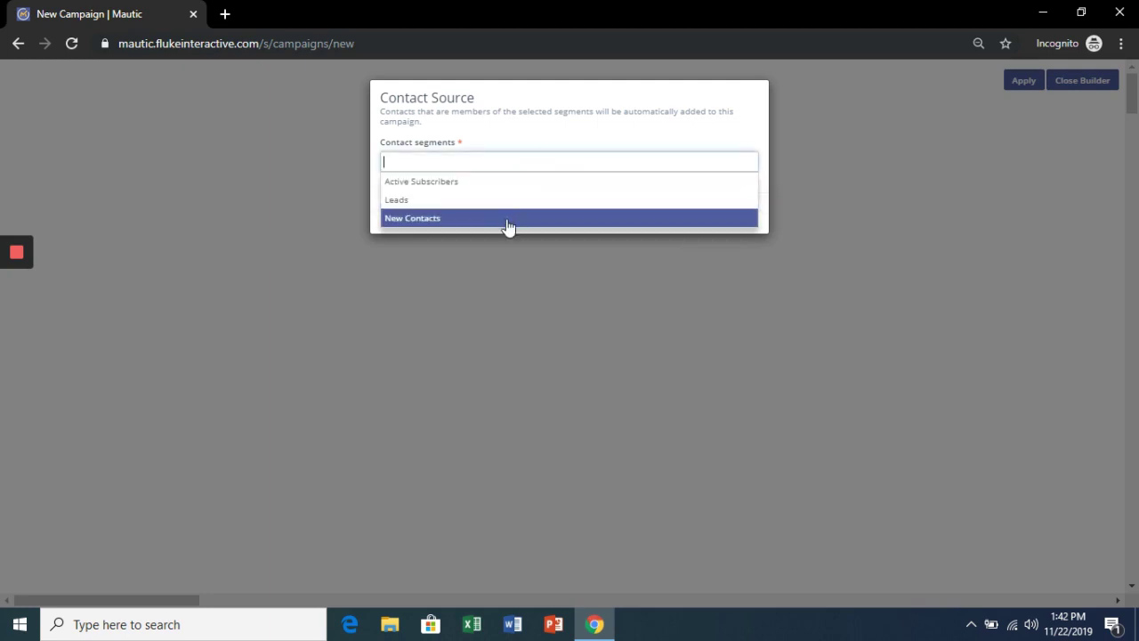
pyautogui.click(509, 182)
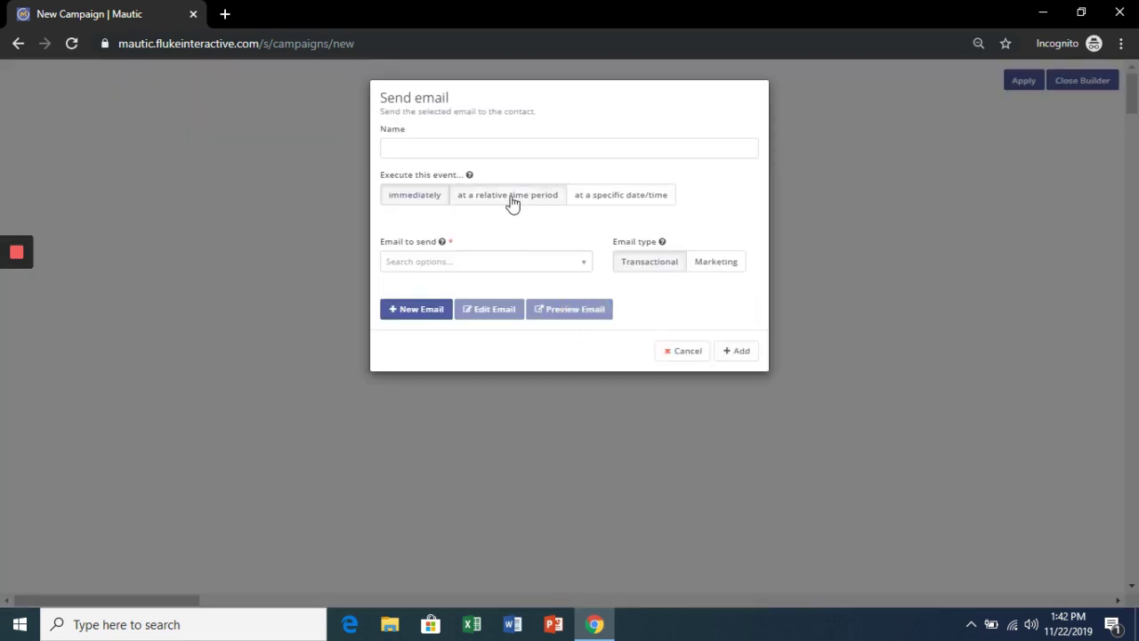
# Configure "Send Article Email 1" to send Article Email 001 as a Marketing email after 2 days, and place it below the contact source.
pyautogui.click(510, 199)
pyautogui.click(456, 225)
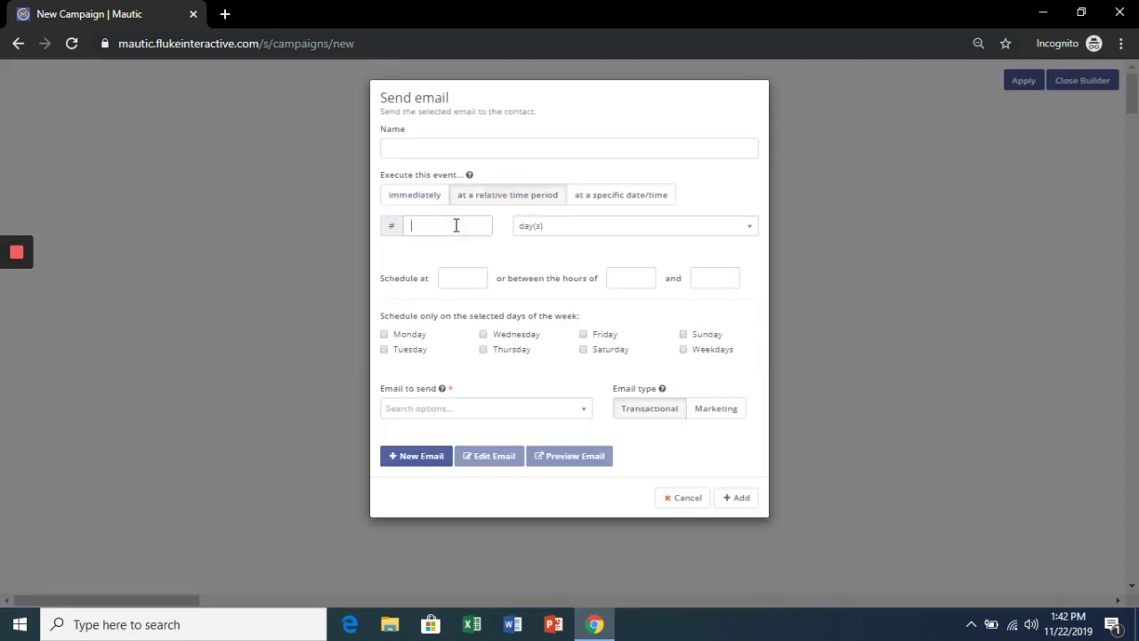
pyautogui.click(535, 416)
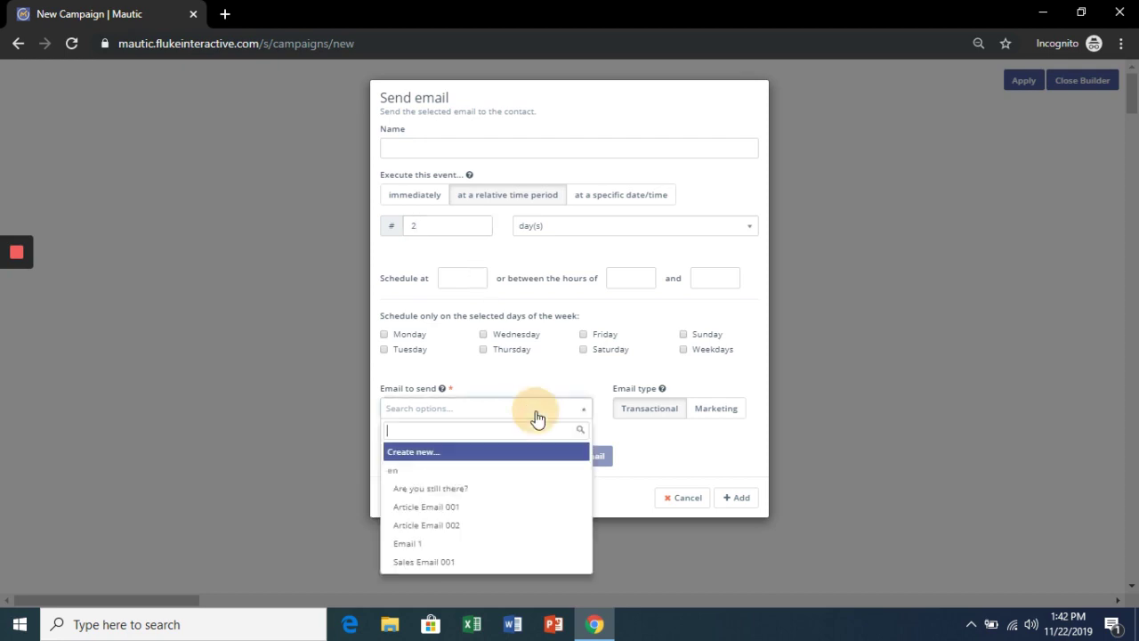
pyautogui.click(481, 509)
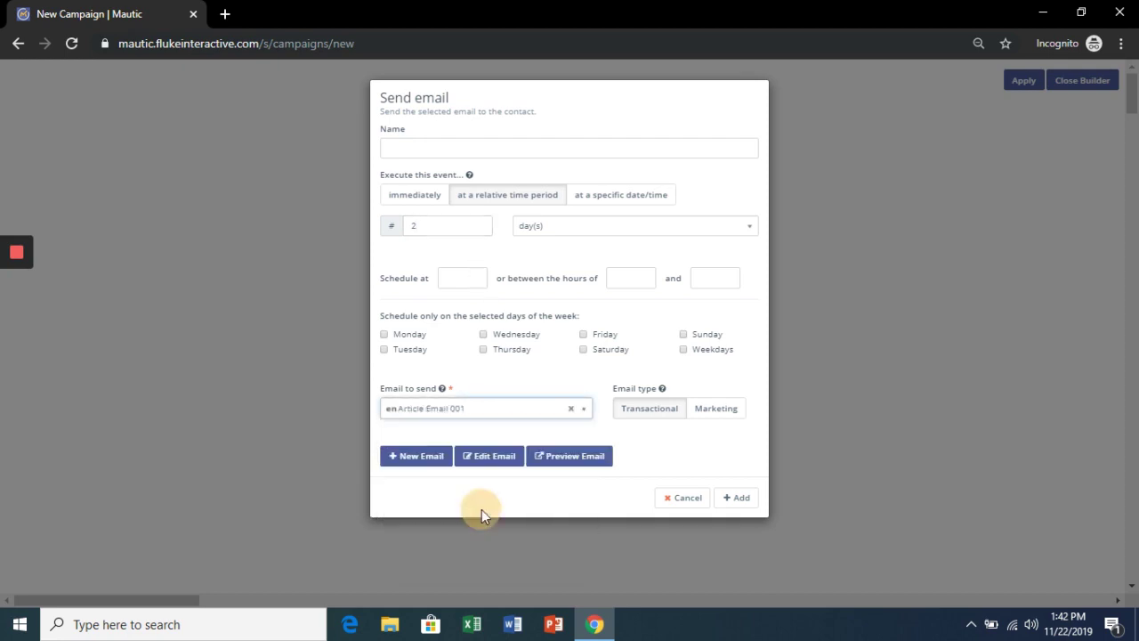
pyautogui.click(435, 148)
pyautogui.write('s')
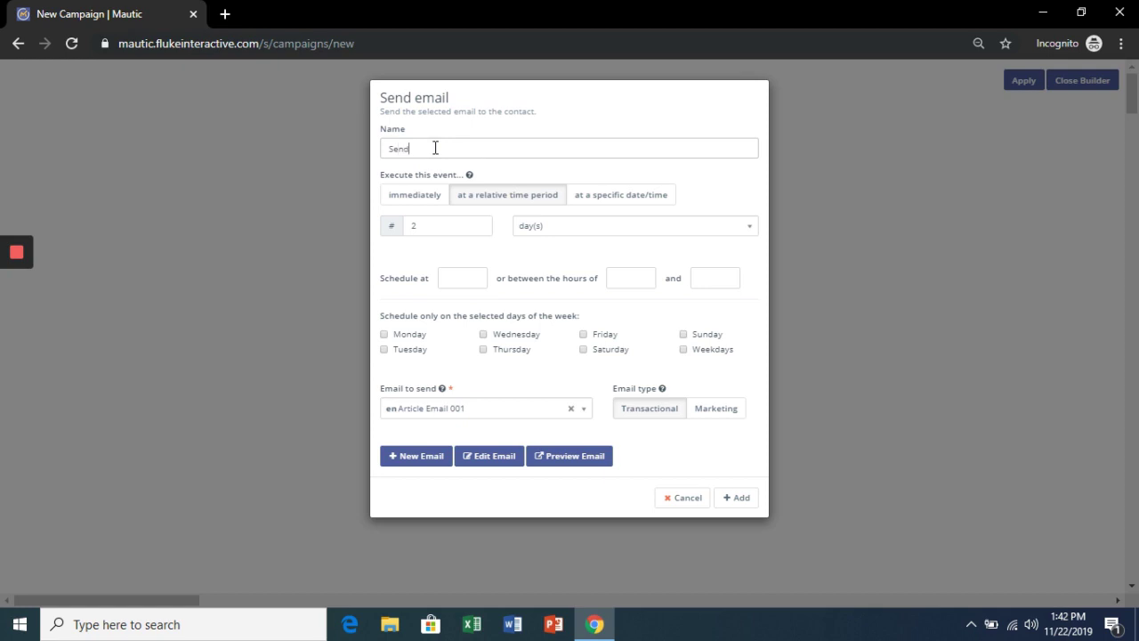
pyautogui.click(717, 411)
pyautogui.click(734, 589)
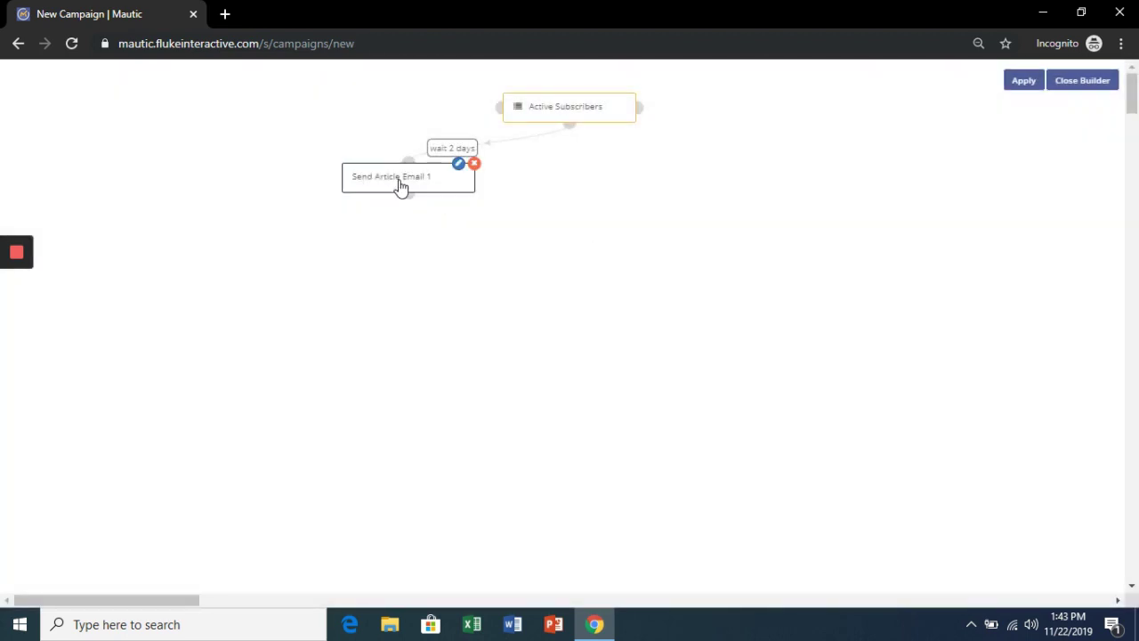
pyautogui.moveTo(398, 185); pyautogui.dragTo(415, 187)
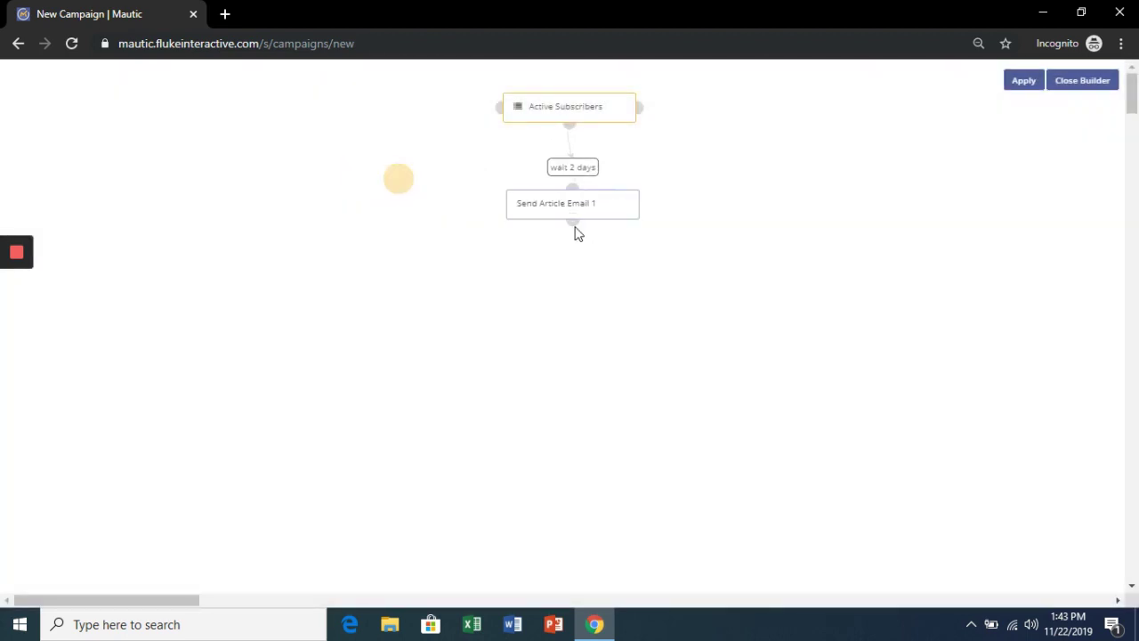
# Attach a Send email action to Send Article Email 1 and name it "Send Article Email 2".
pyautogui.click(573, 222)
pyautogui.click(576, 381)
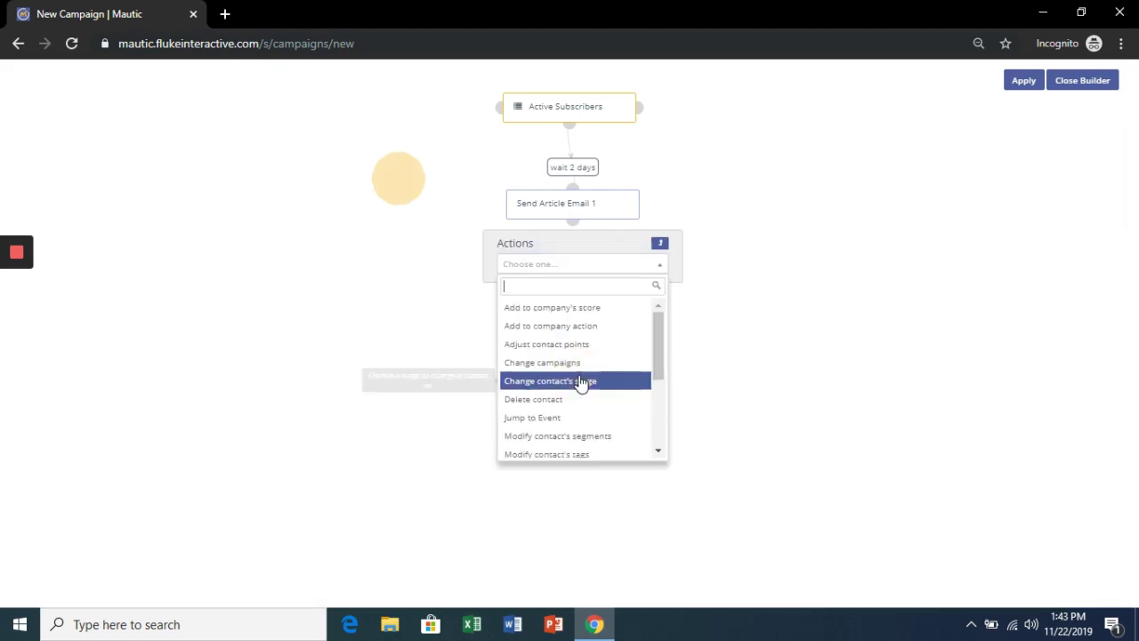
pyautogui.moveTo(652, 328); pyautogui.dragTo(660, 372)
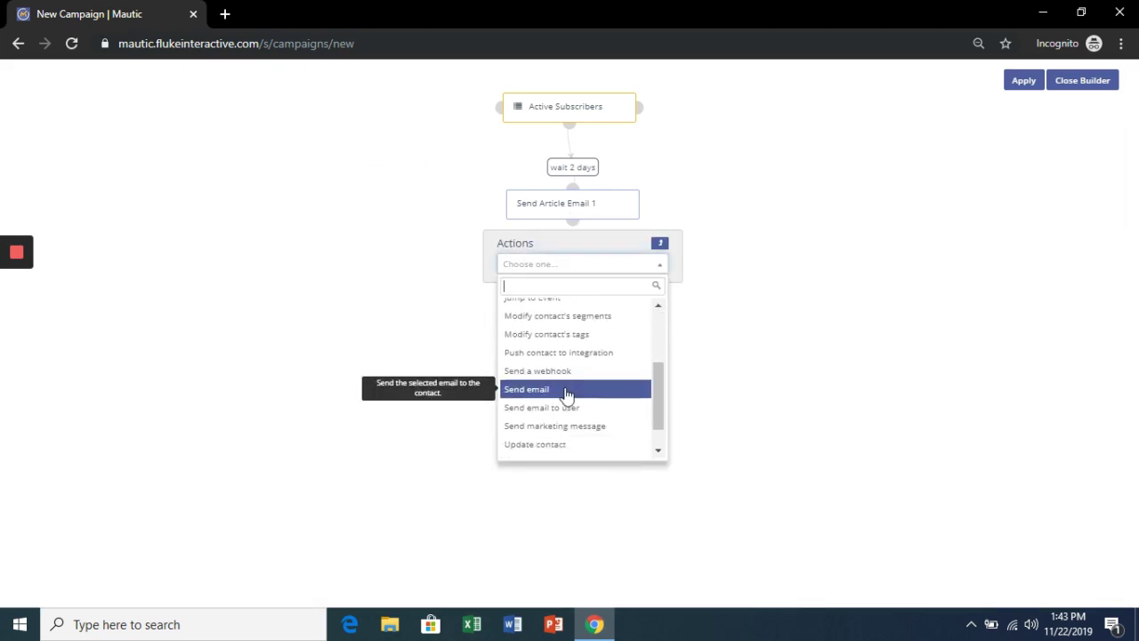
pyautogui.click(566, 392)
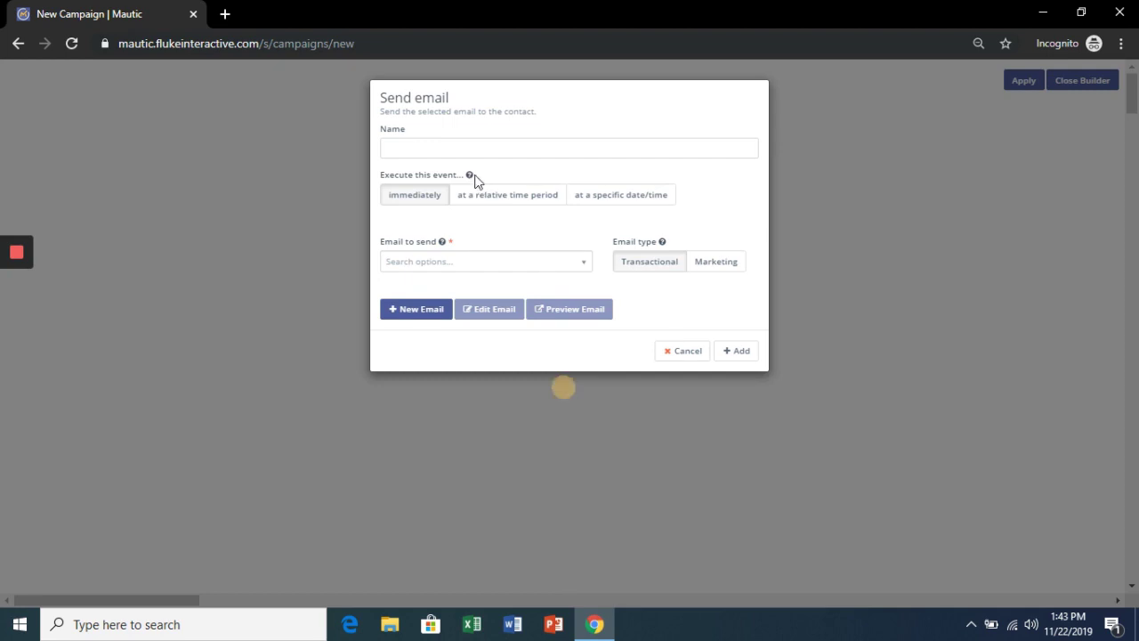
pyautogui.click(467, 147)
pyautogui.write('Send Article Email 2')
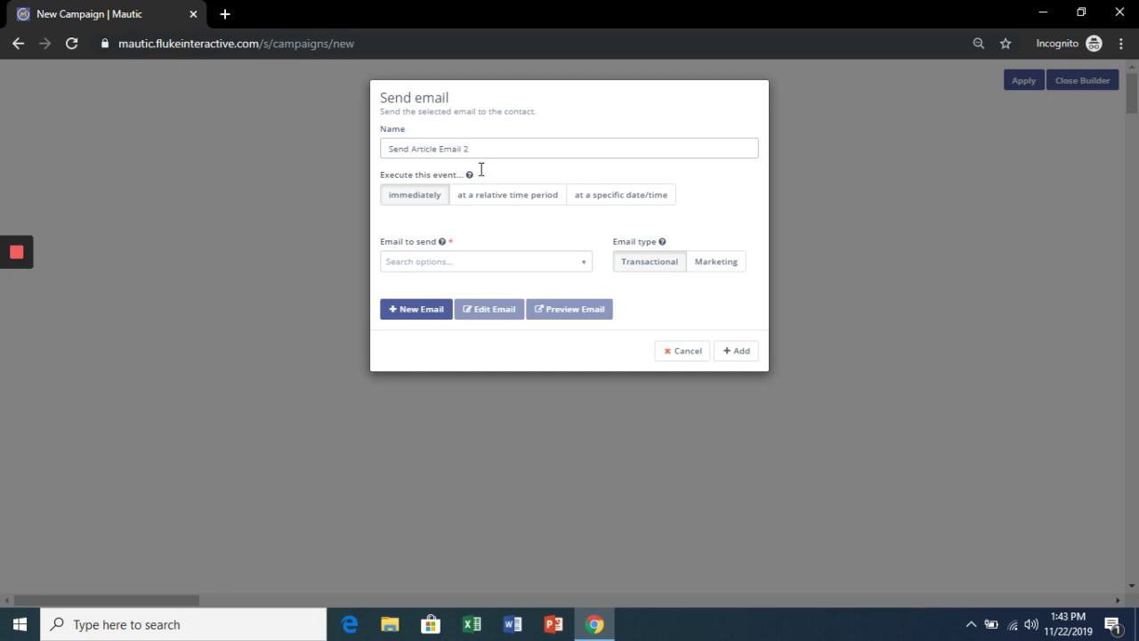
# Set the action to send Article Email 002 as a Marketing email after 2 days, and move it up closer to Send Article Email 1.
pyautogui.click(500, 197)
pyautogui.click(437, 231)
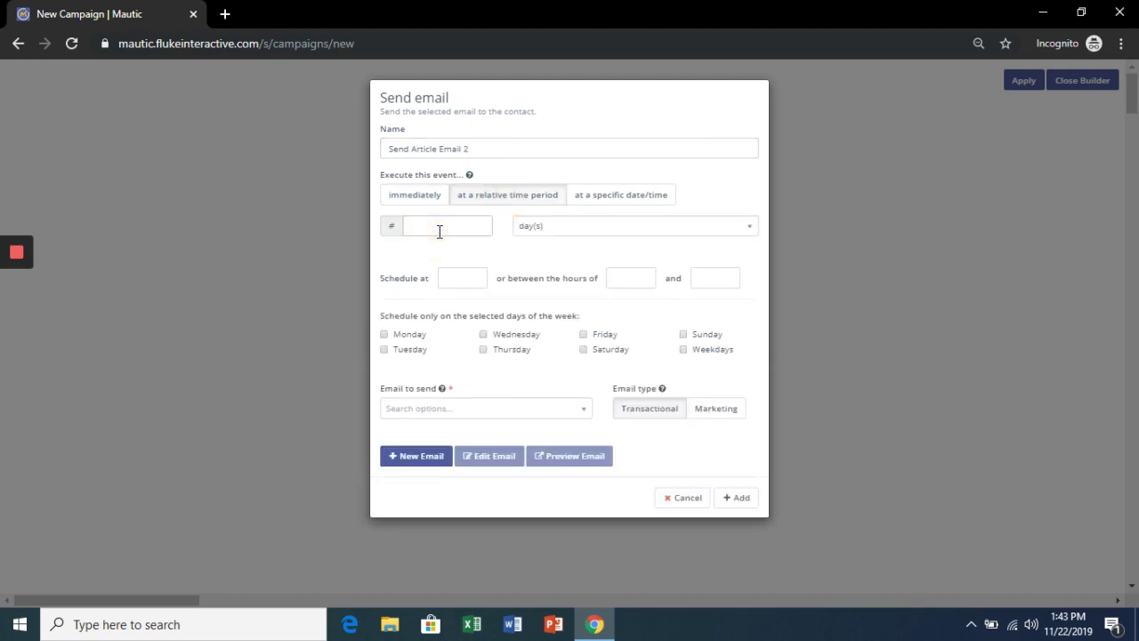
pyautogui.click(511, 410)
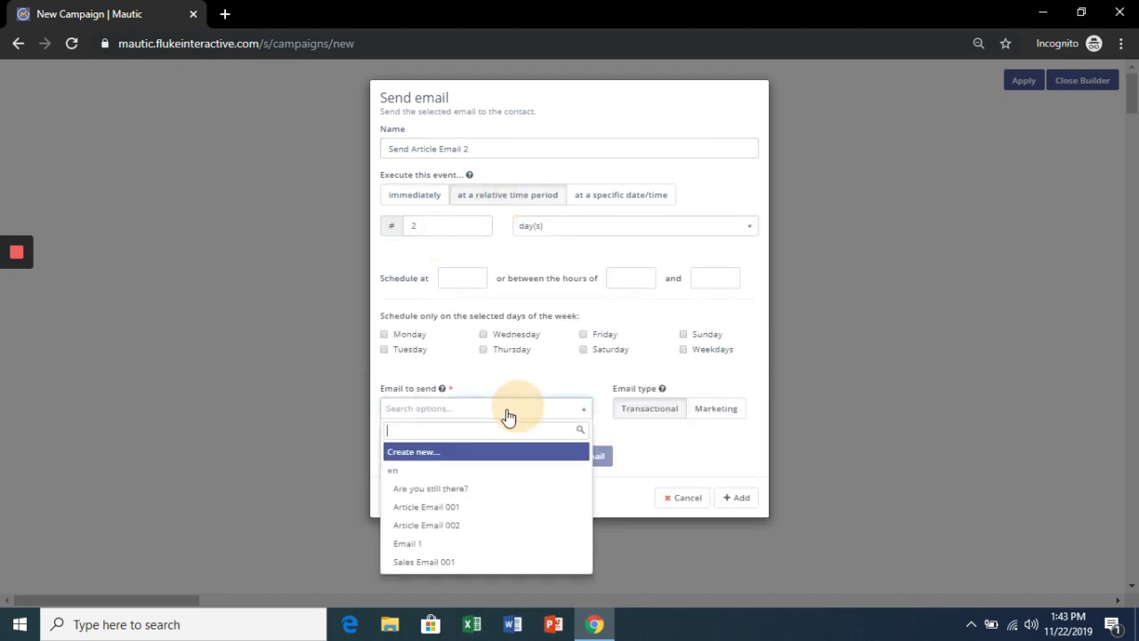
pyautogui.click(451, 526)
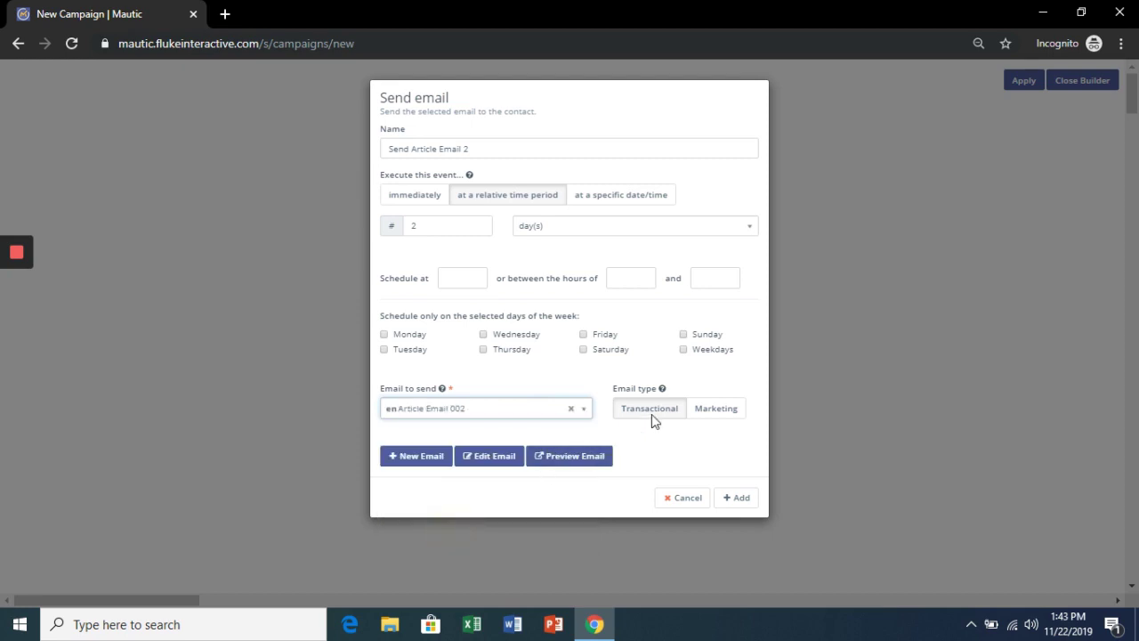
pyautogui.click(722, 411)
pyautogui.click(728, 589)
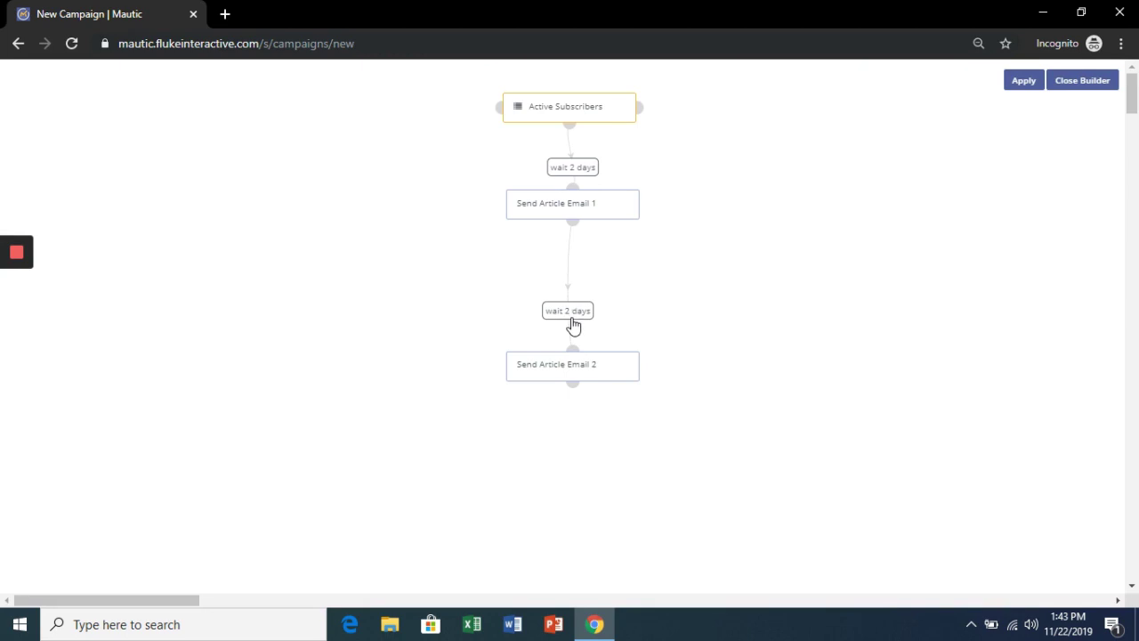
pyautogui.moveTo(574, 326); pyautogui.dragTo(574, 267)
pyautogui.moveTo(590, 377); pyautogui.dragTo(590, 301)
# Below Send Article Email 2, add "Send Sales Email 1" sending Sales Email 001 as a Marketing email after 3 days, and move it closer.
pyautogui.click(574, 317)
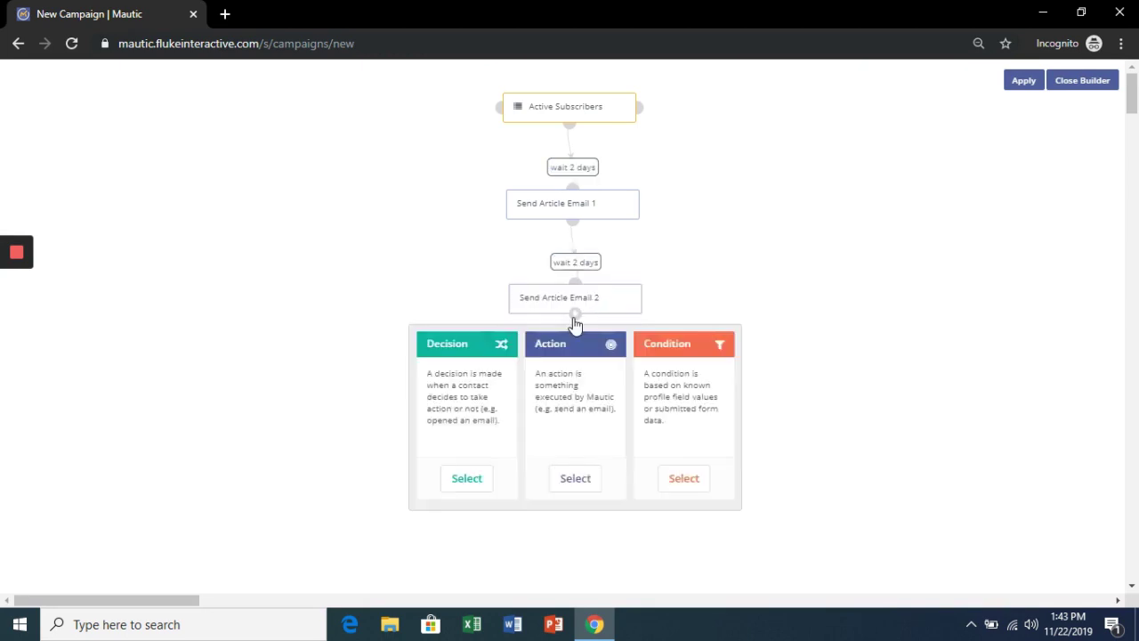
pyautogui.click(567, 478)
pyautogui.moveTo(667, 427); pyautogui.dragTo(665, 464)
pyautogui.click(593, 511)
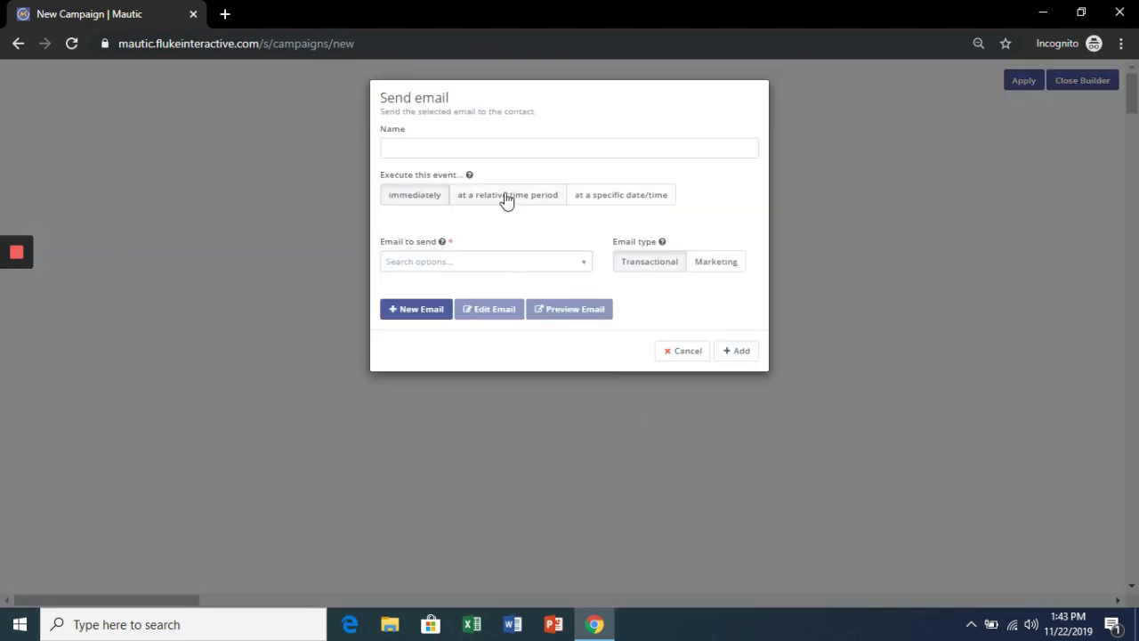
pyautogui.click(505, 199)
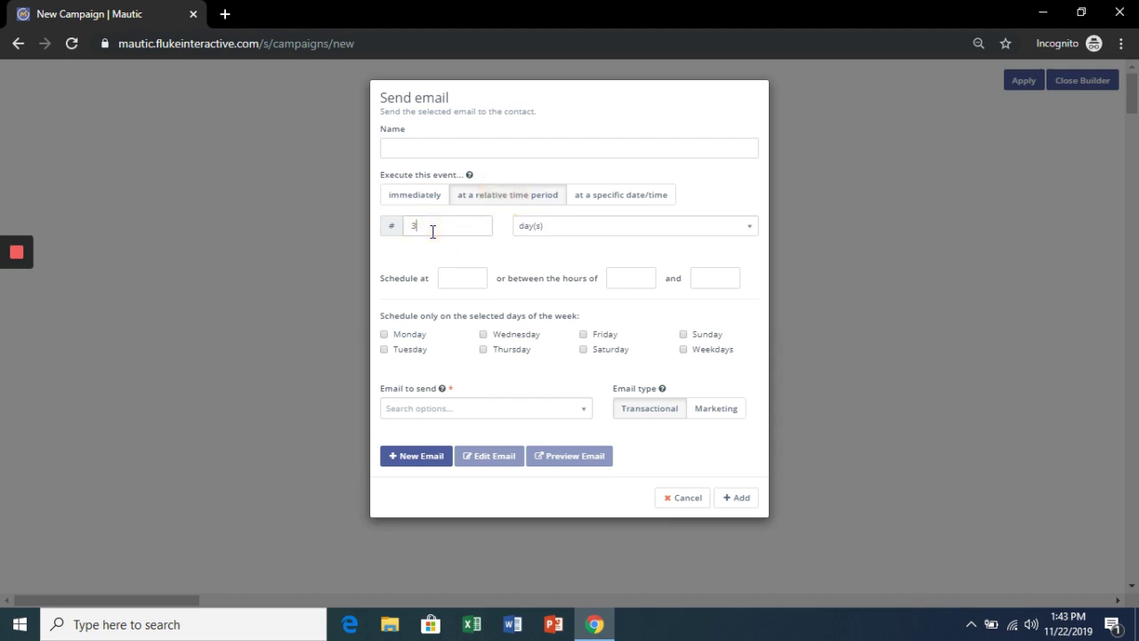
pyautogui.click(492, 415)
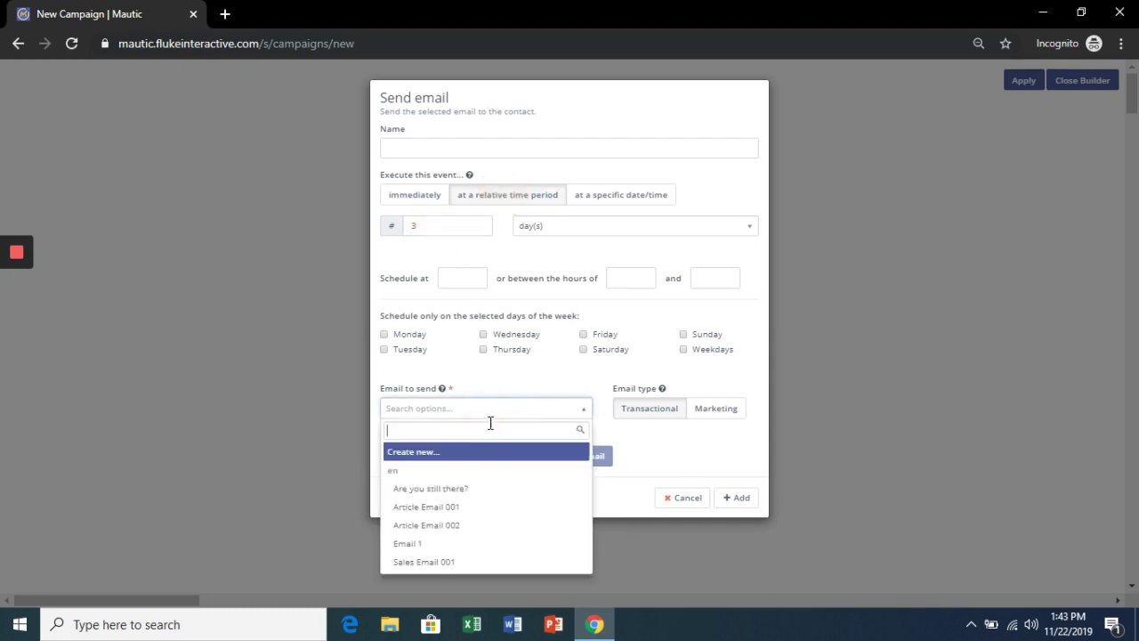
pyautogui.click(447, 562)
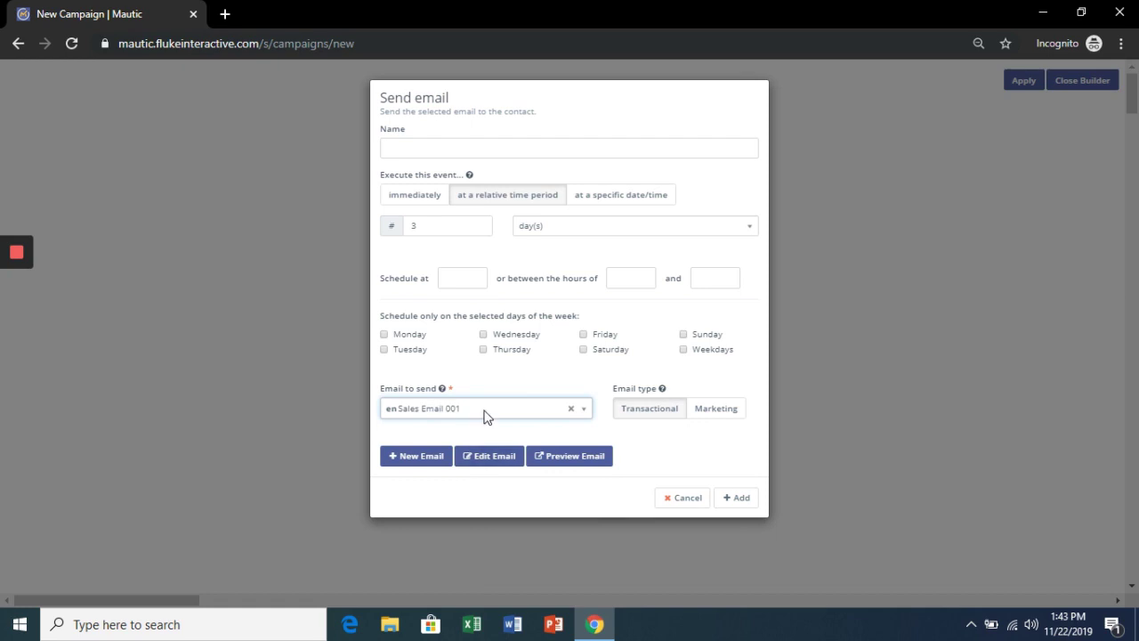
pyautogui.click(716, 409)
pyautogui.click(459, 149)
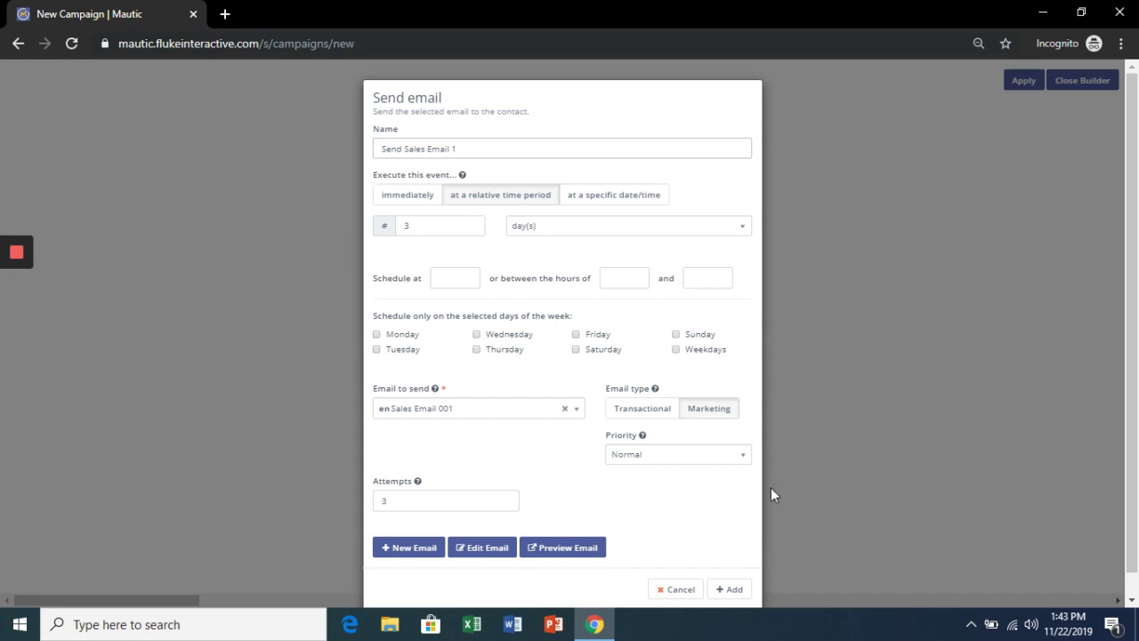
pyautogui.click(731, 591)
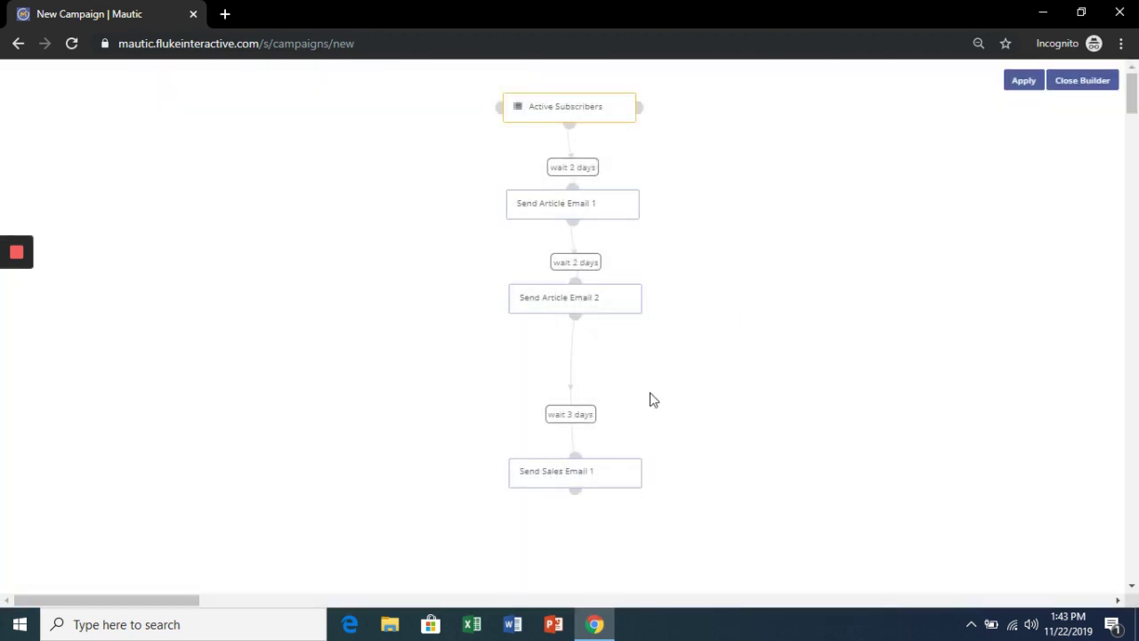
pyautogui.moveTo(582, 478); pyautogui.dragTo(584, 403)
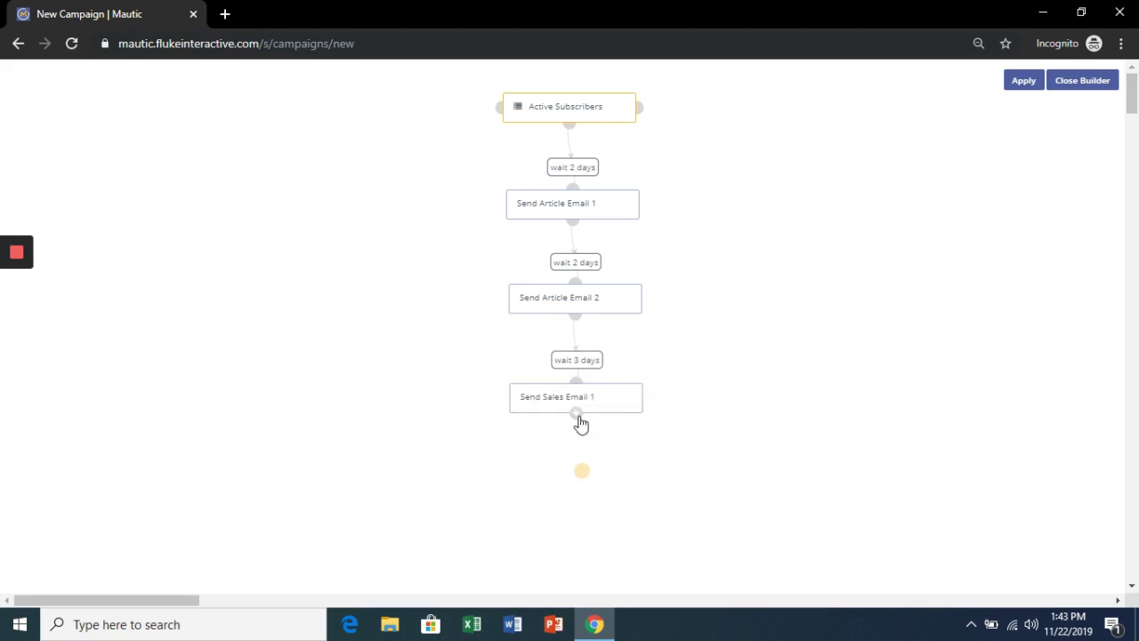
# Add a Clicks email decision after Send Sales Email 1 and place it to the lower left of that email.
pyautogui.click(576, 415)
pyautogui.click(464, 577)
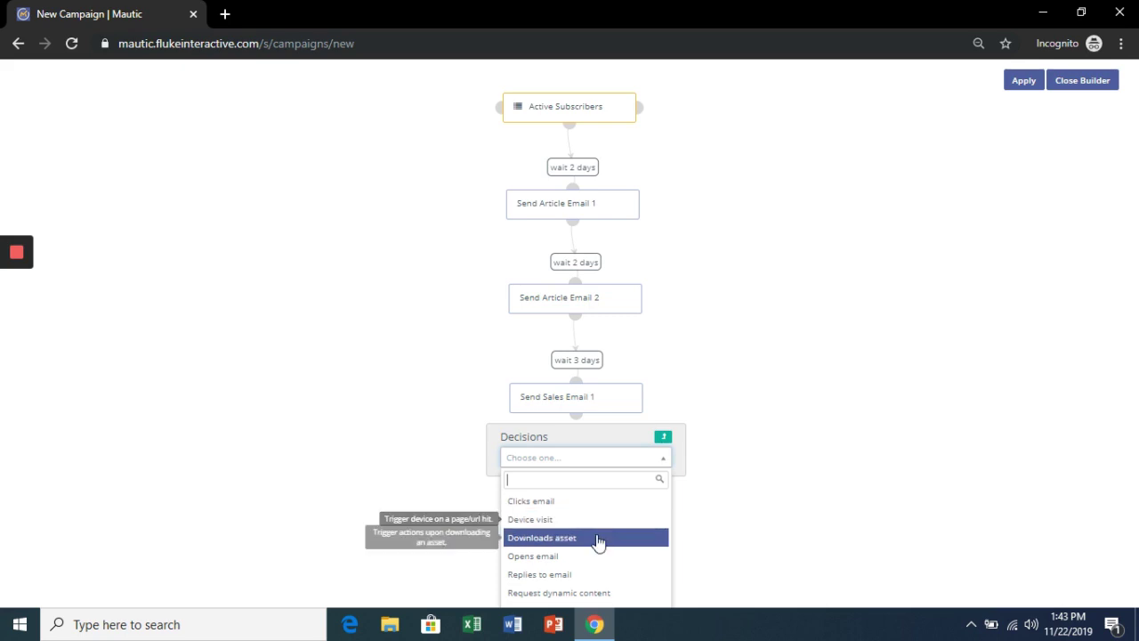
pyautogui.click(594, 500)
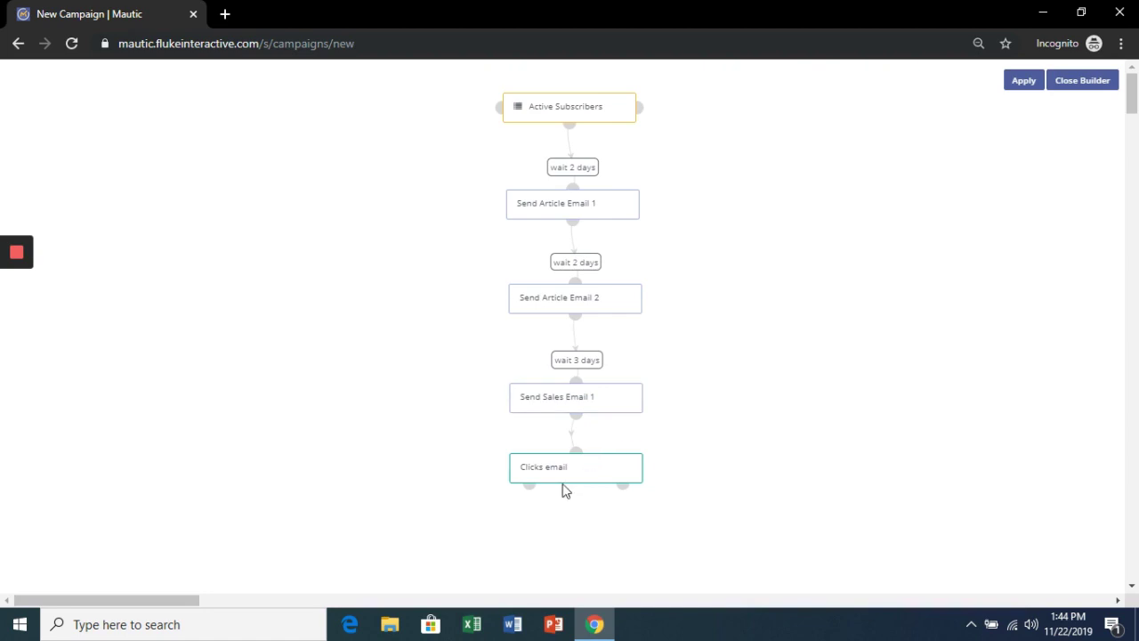
pyautogui.moveTo(531, 471); pyautogui.dragTo(399, 460)
# Attach a Modify contact's segments action to the Yes branch of the Clicks email decision.
pyautogui.click(390, 456)
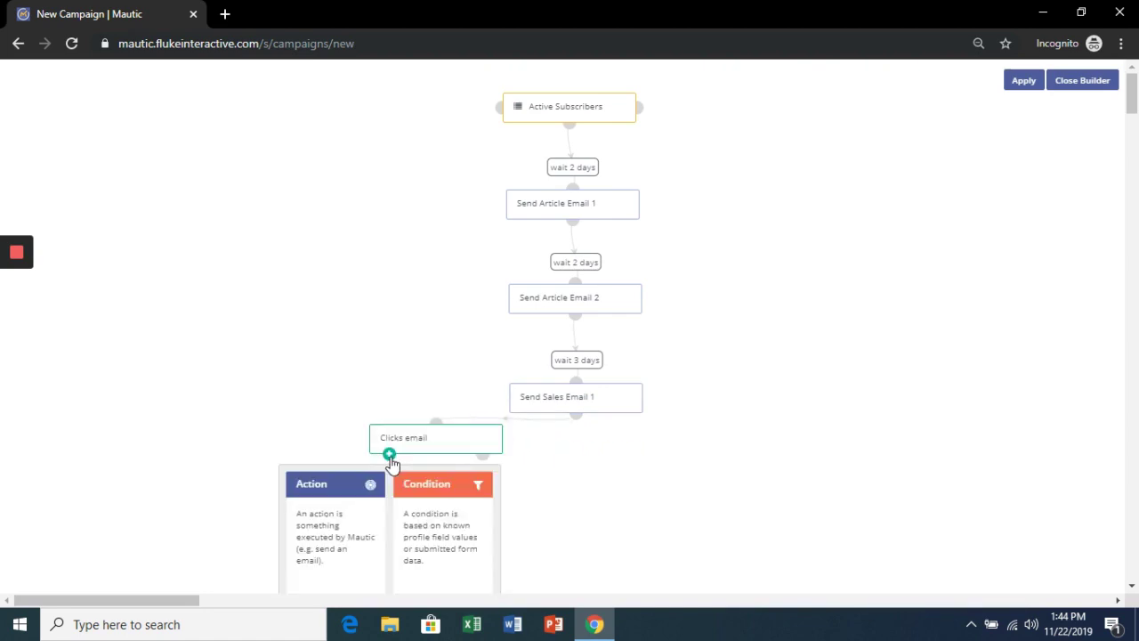
pyautogui.scroll(-3, 361, 507)
pyautogui.click(331, 378)
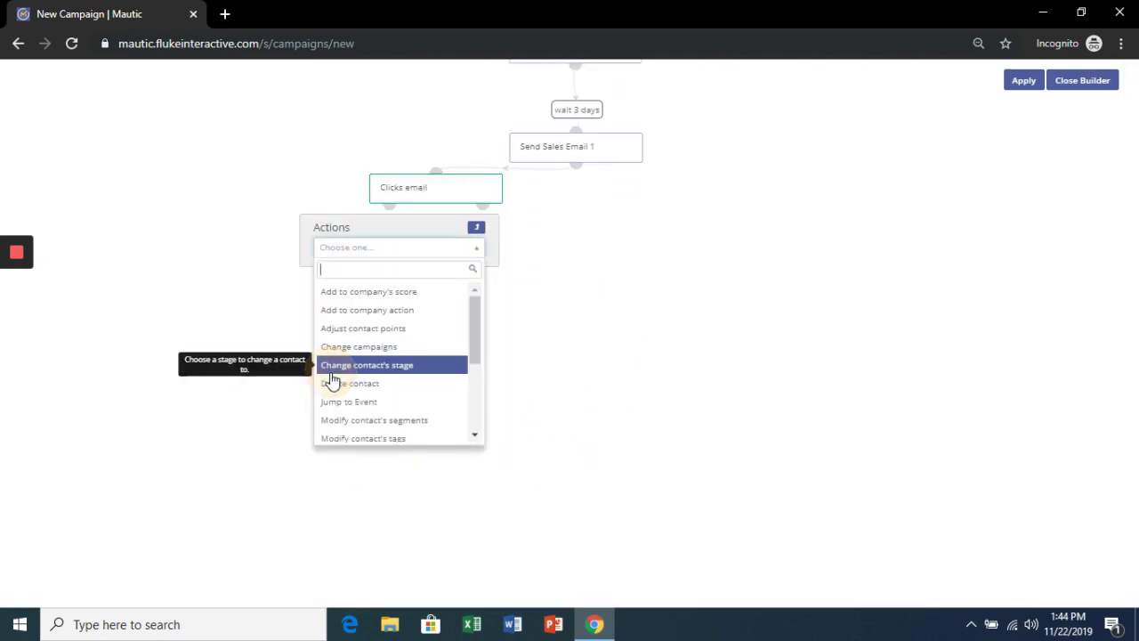
pyautogui.moveTo(473, 302); pyautogui.dragTo(475, 333)
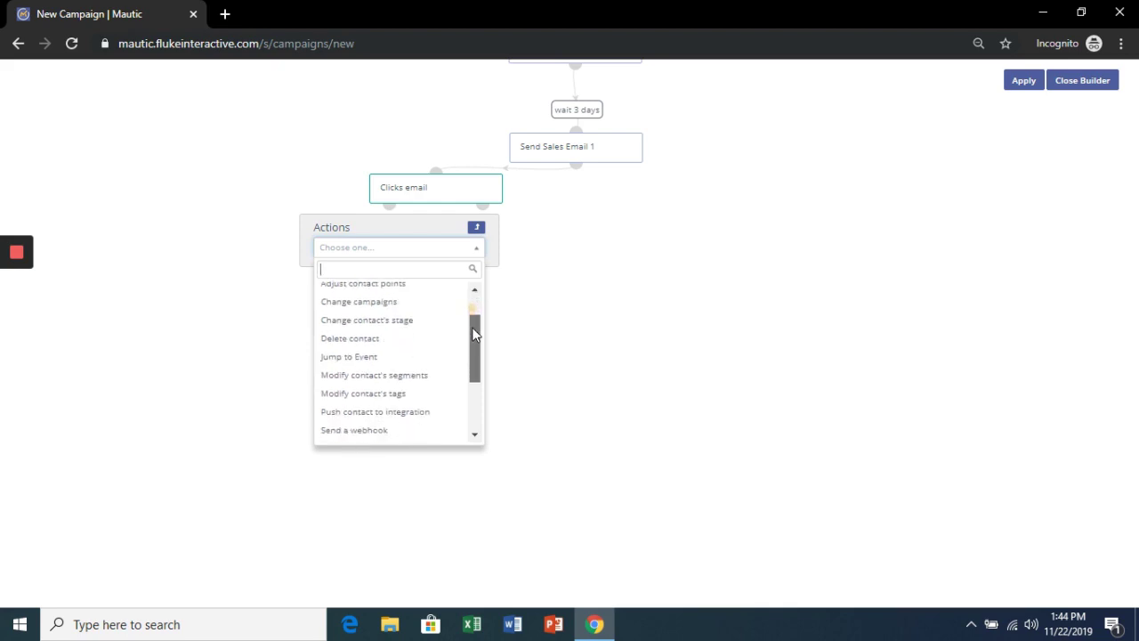
pyautogui.click(418, 354)
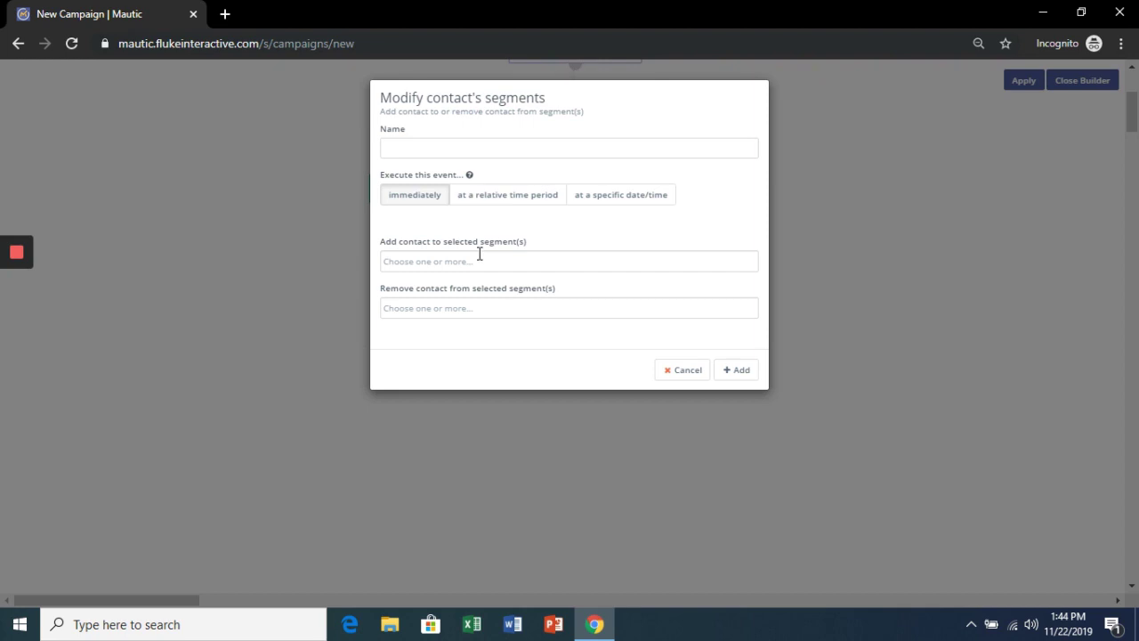
# Set the action to add contacts to Leads and remove them from Active Subscribers, and space the action and decision farther apart.
pyautogui.click(478, 259)
pyautogui.click(452, 300)
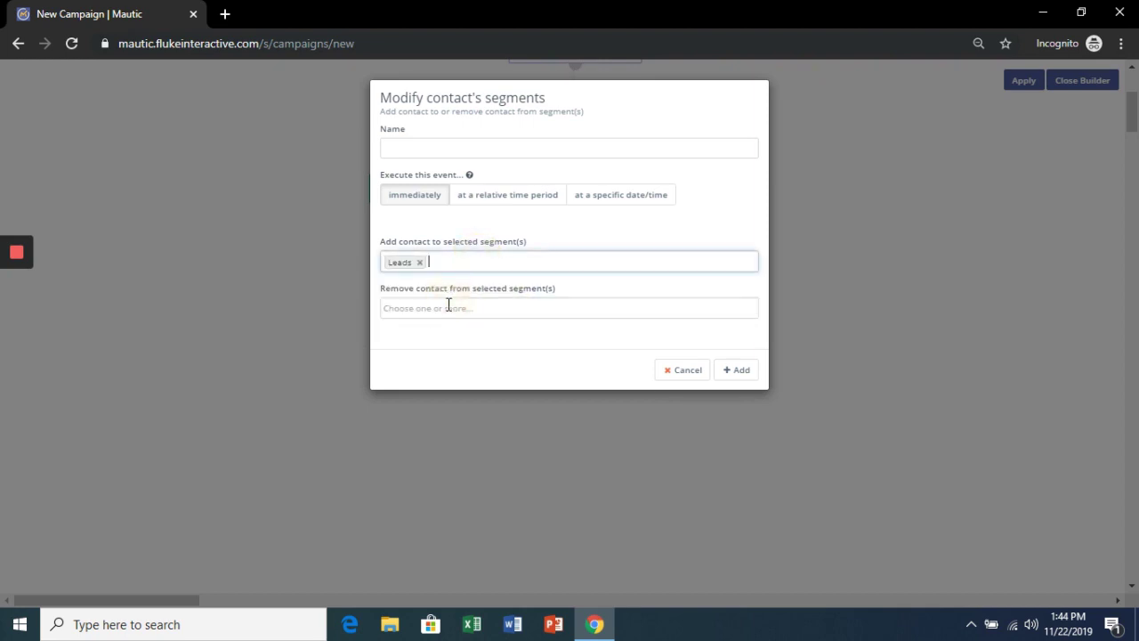
pyautogui.click(447, 309)
pyautogui.click(436, 330)
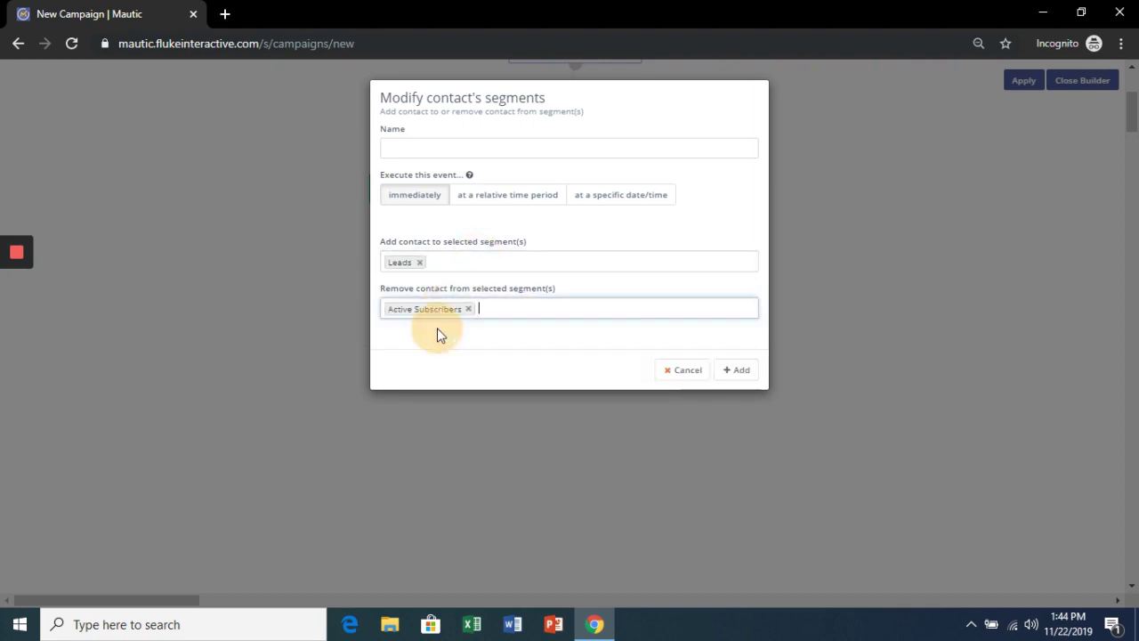
pyautogui.click(738, 371)
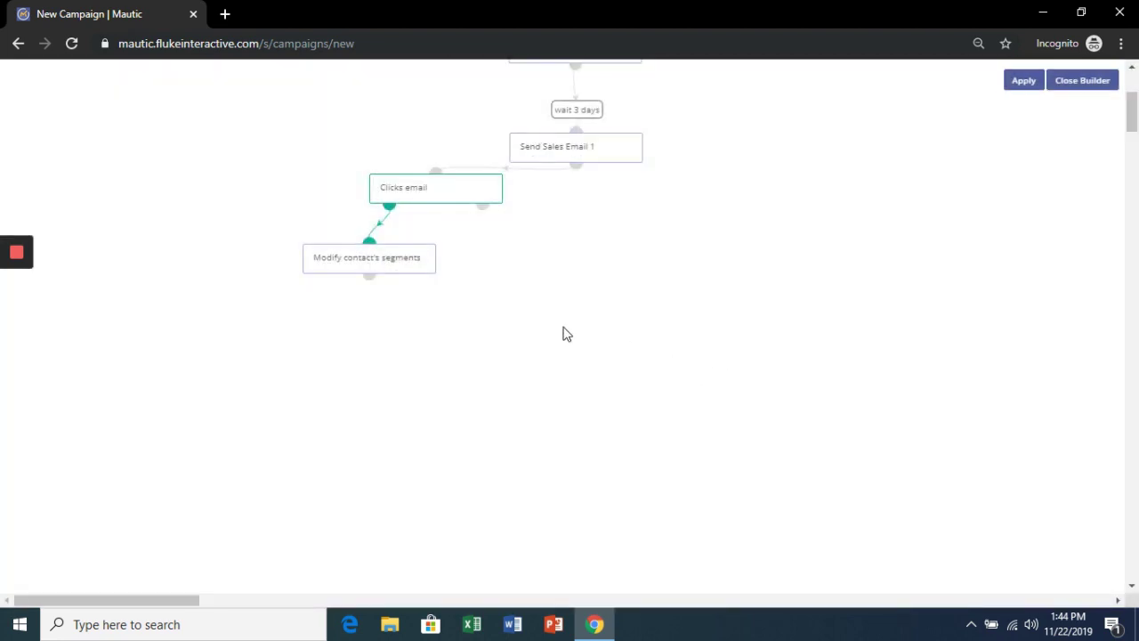
pyautogui.moveTo(397, 267); pyautogui.dragTo(351, 289)
pyautogui.moveTo(439, 196); pyautogui.dragTo(463, 227)
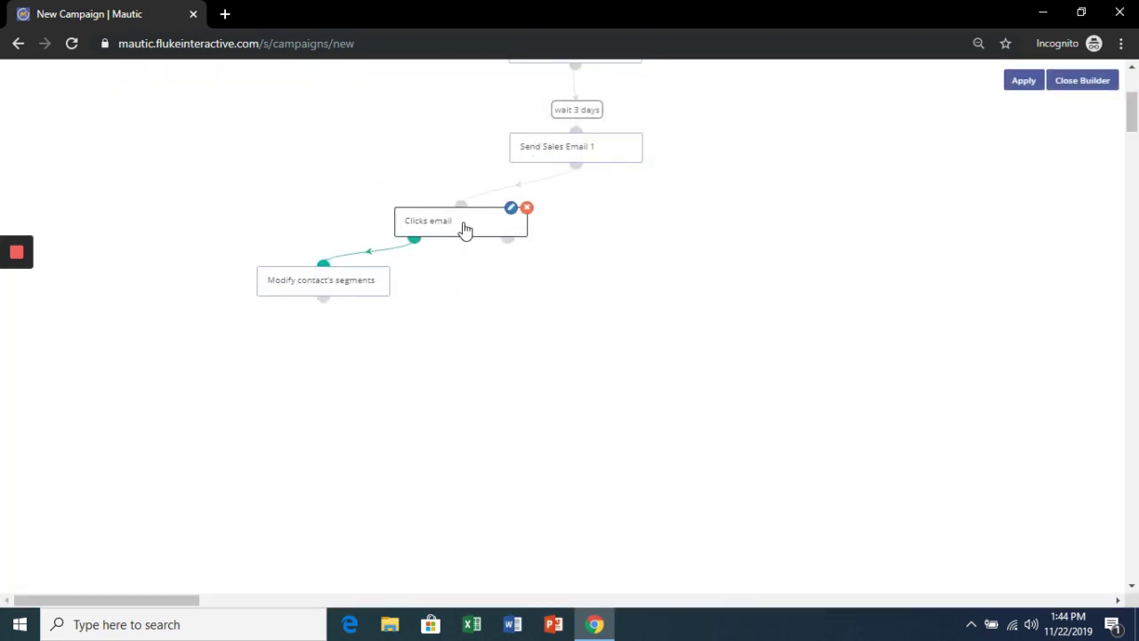
# Apply the campaign workflow and close the builder, then publish and save the Active Subscribers campaign.
pyautogui.moveTo(1130, 111); pyautogui.dragTo(1130, 90)
pyautogui.click(1023, 82)
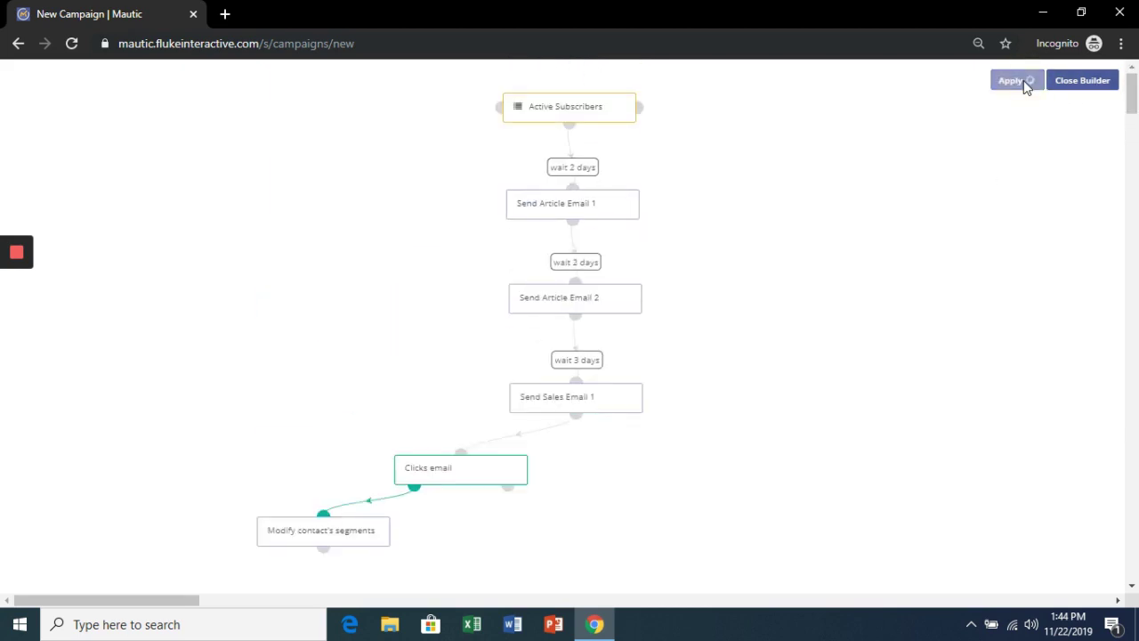
pyautogui.click(1075, 86)
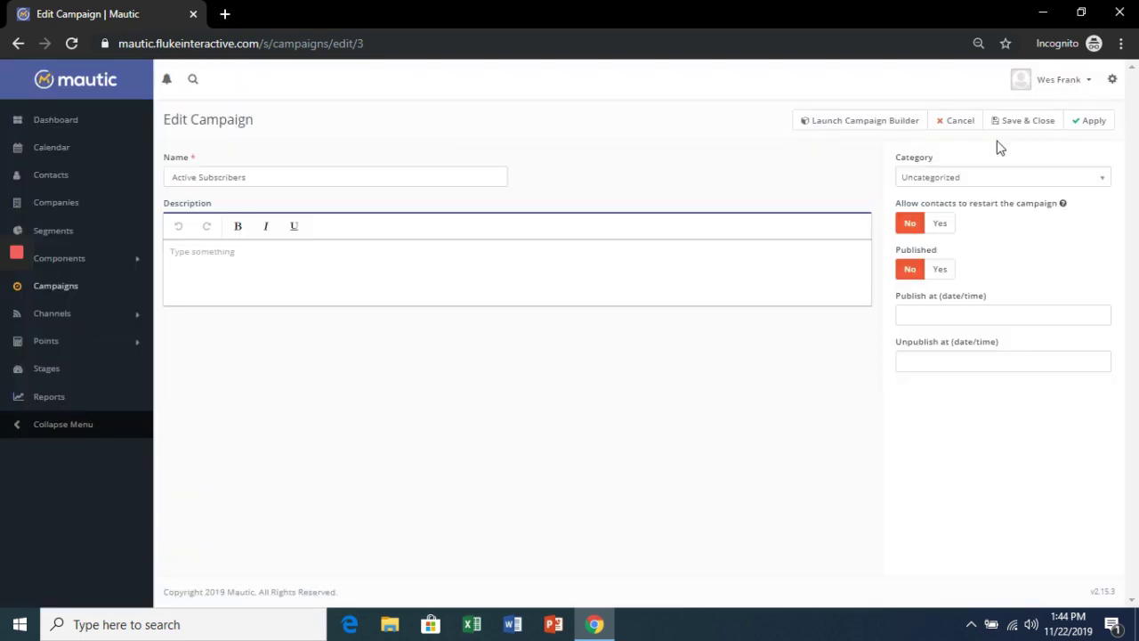
pyautogui.click(943, 268)
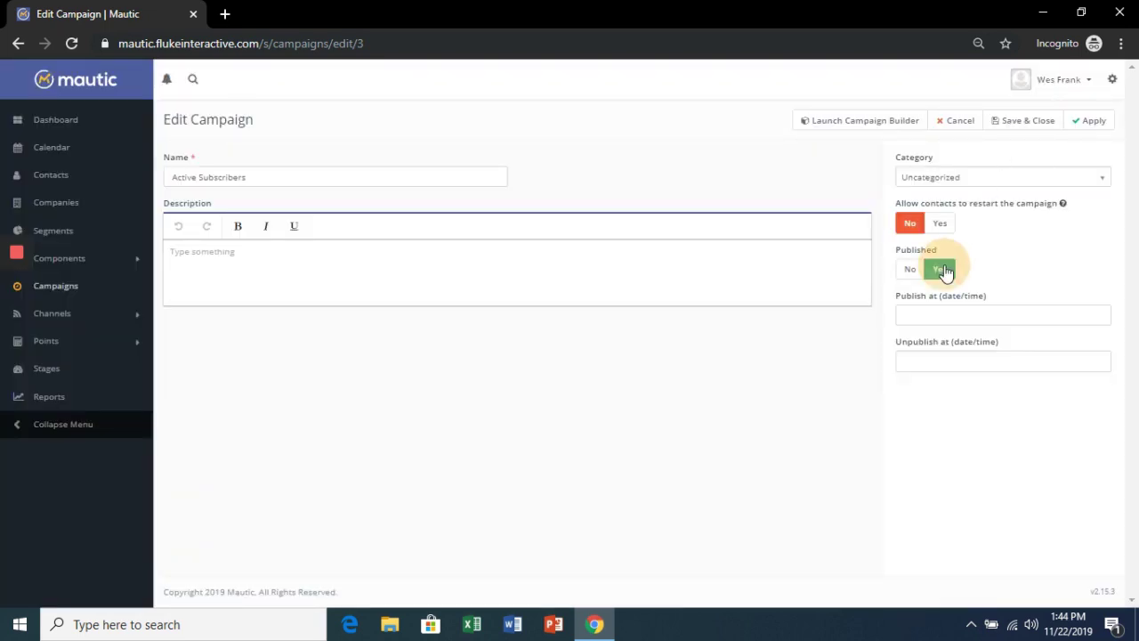
pyautogui.click(1020, 122)
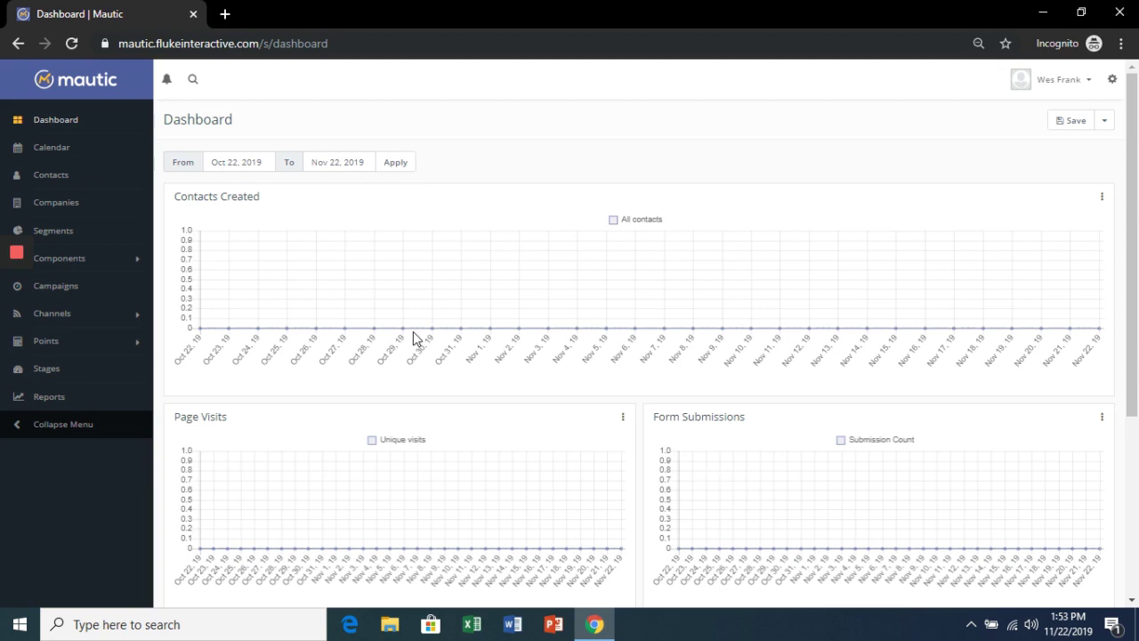
# Start a contact import and upload the New Contacts 11_22 CSV file from Downloads.
pyautogui.click(44, 179)
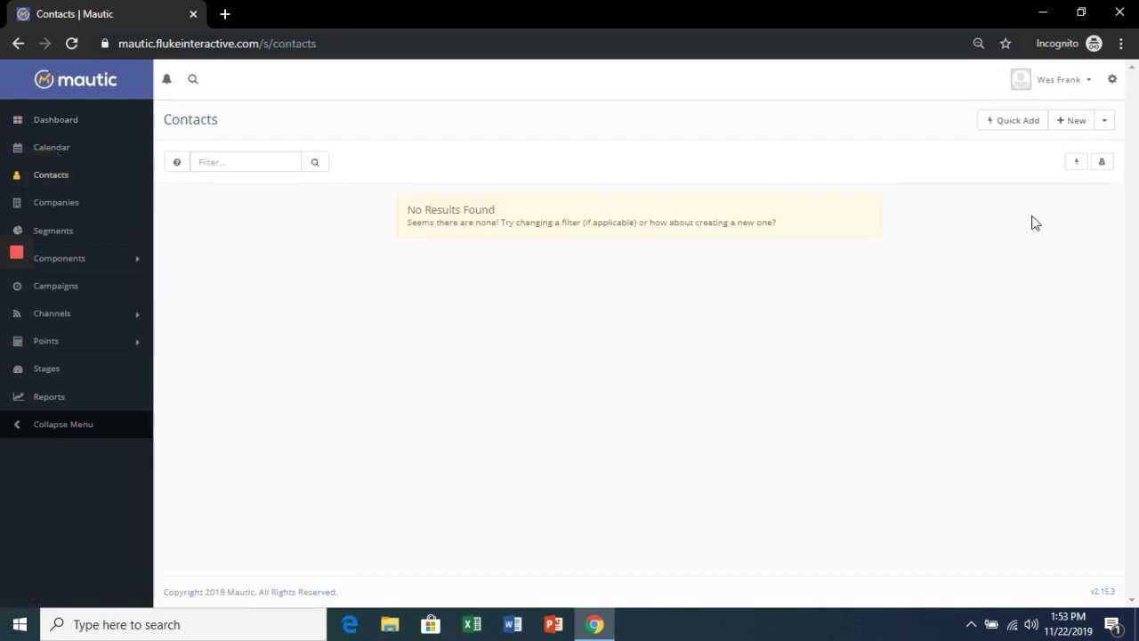
pyautogui.click(1105, 121)
pyautogui.click(1058, 169)
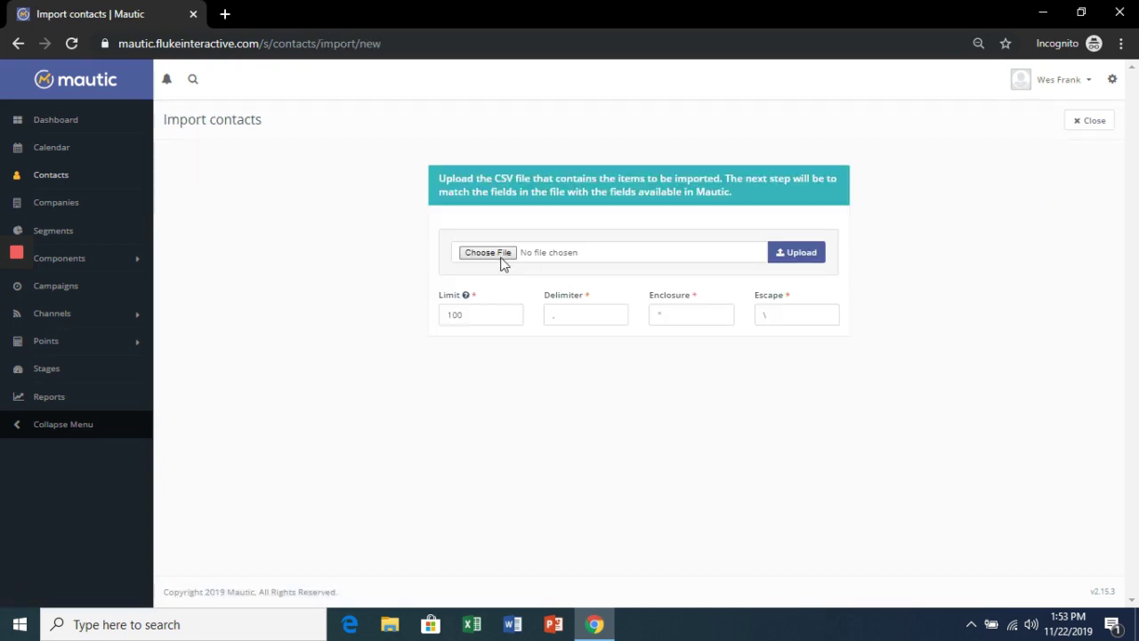
pyautogui.click(488, 252)
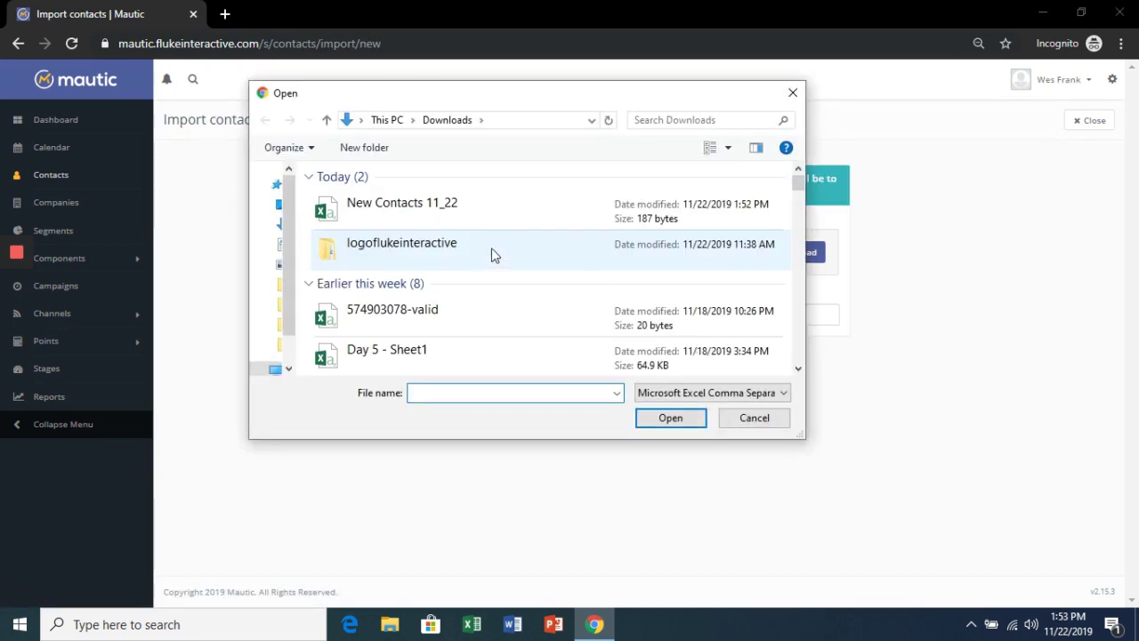
pyautogui.click(436, 217)
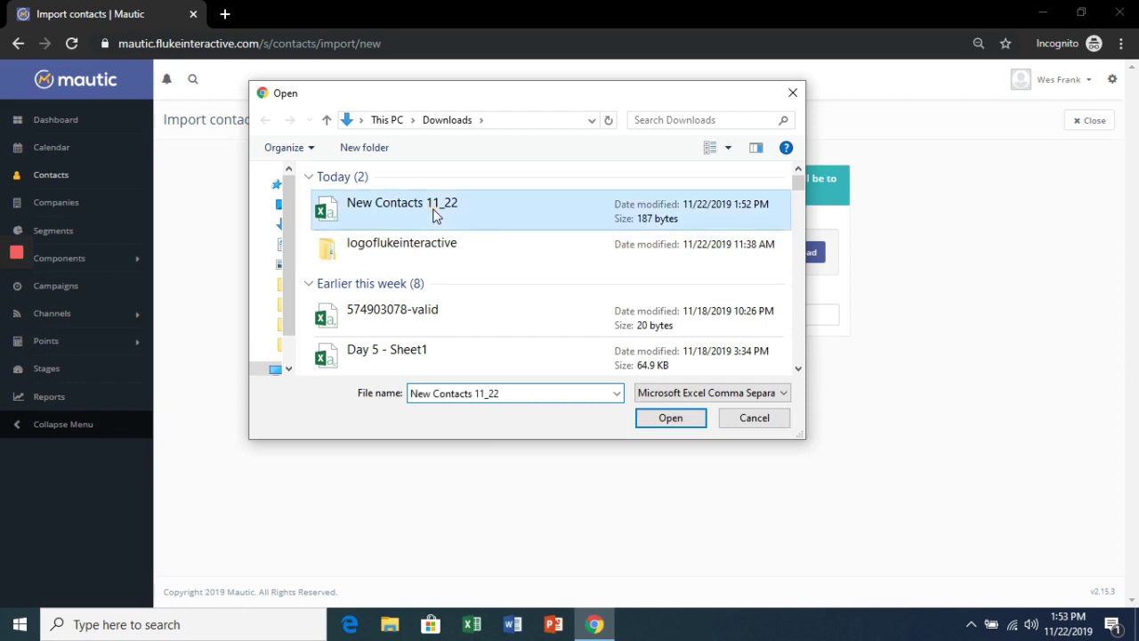
pyautogui.click(669, 420)
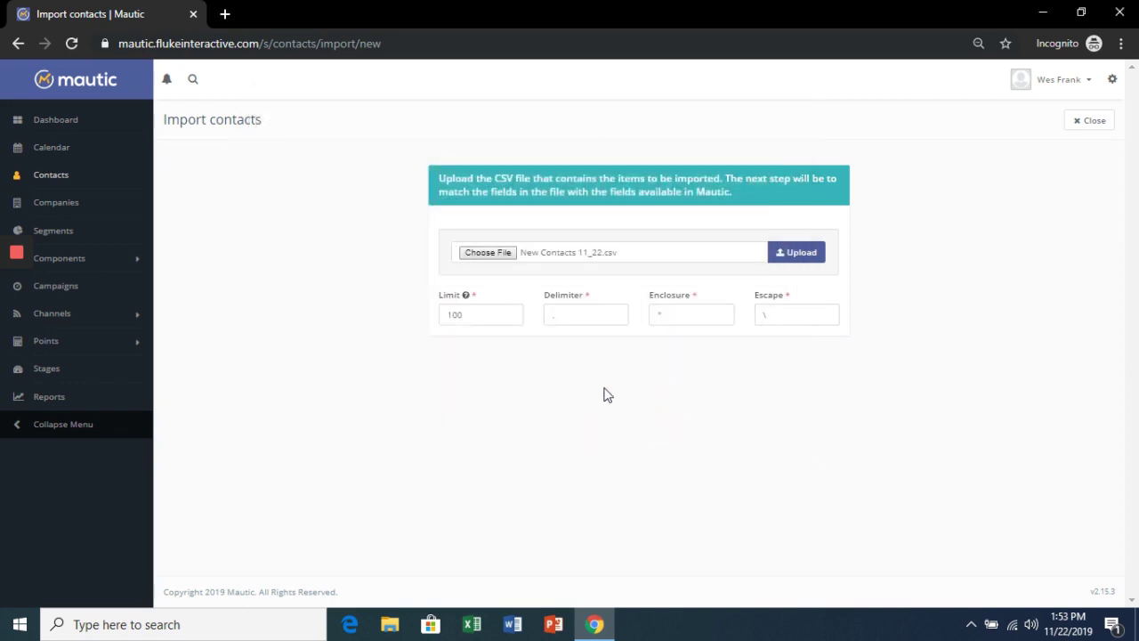
pyautogui.click(802, 255)
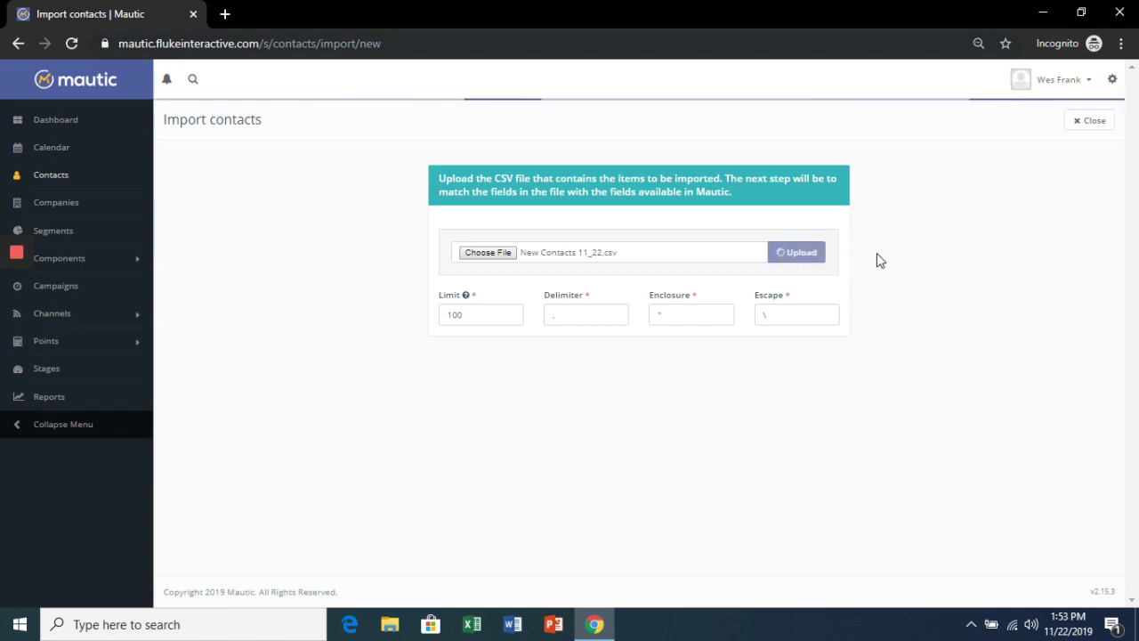
# Assign the imported contacts to the New Contacts segment, match the file's column to Email, and run the import in the background.
pyautogui.click(761, 231)
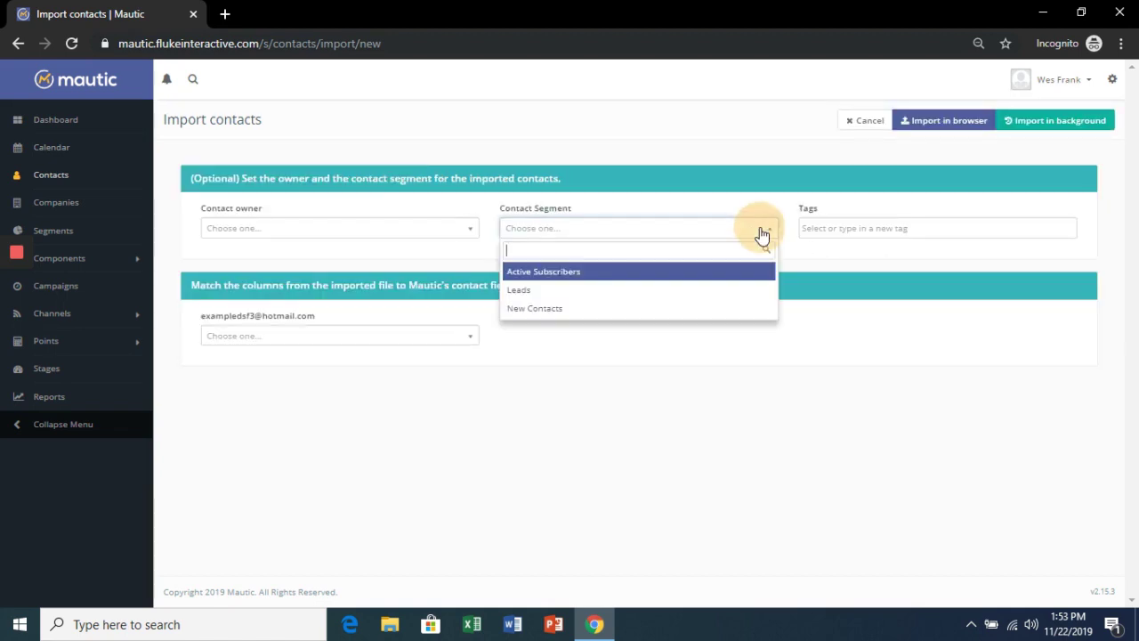
pyautogui.click(608, 311)
pyautogui.click(443, 338)
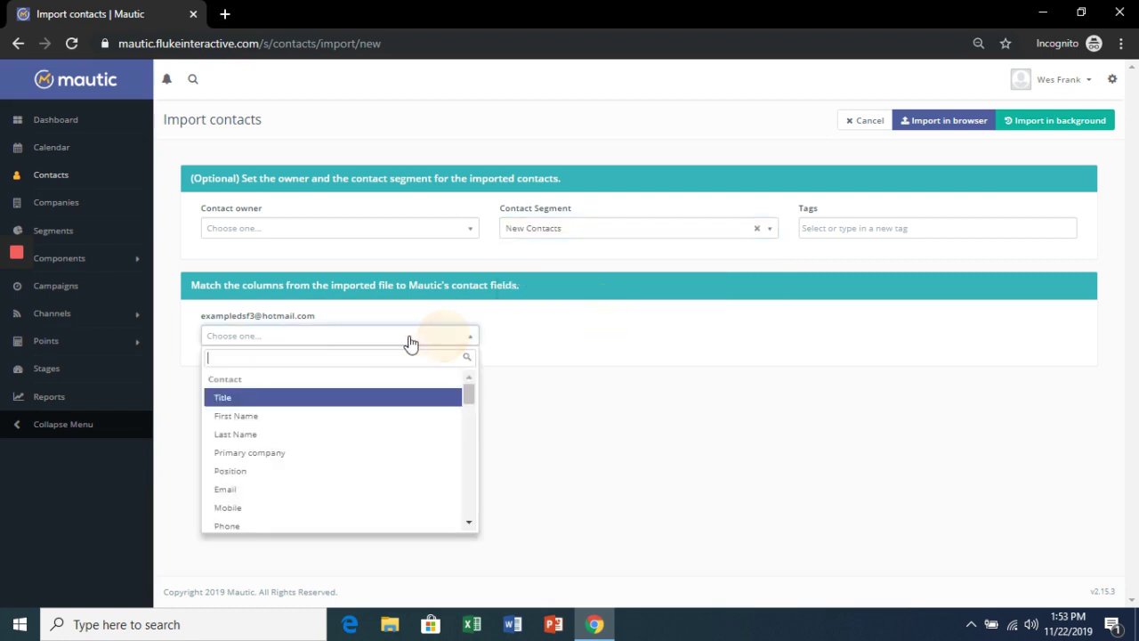
pyautogui.scroll(-2, 472, 397)
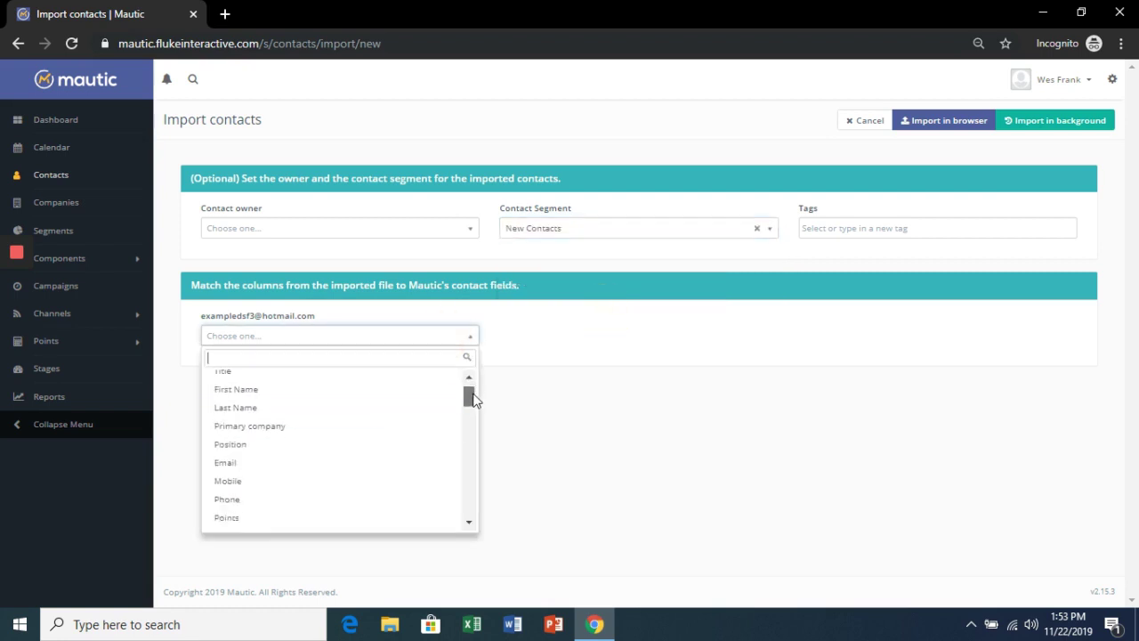
pyautogui.click(321, 424)
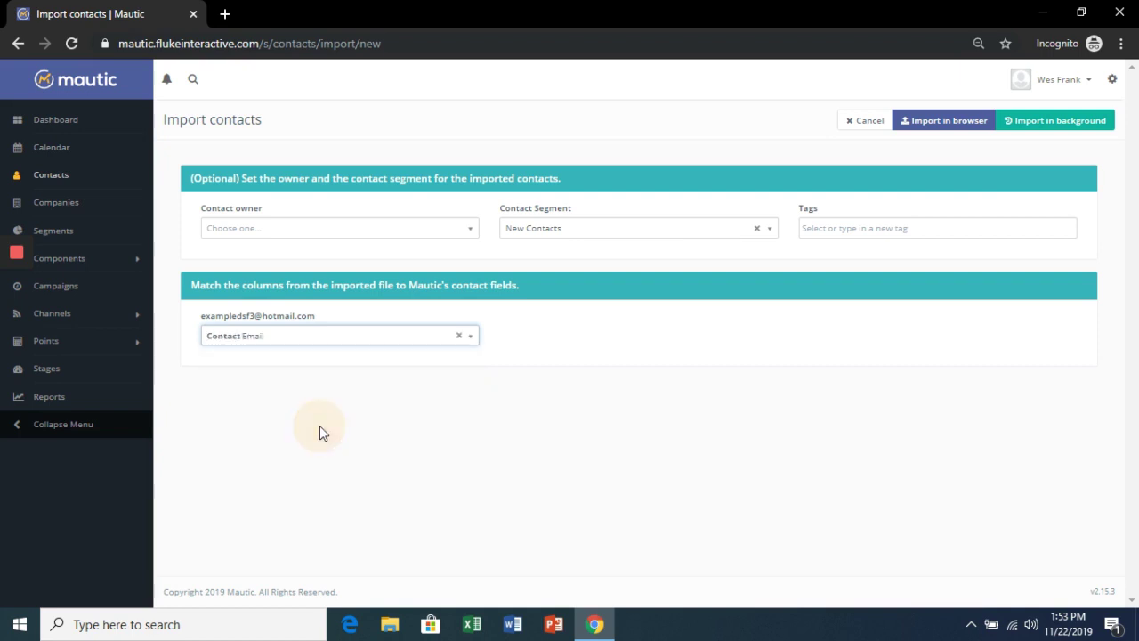
pyautogui.click(1051, 125)
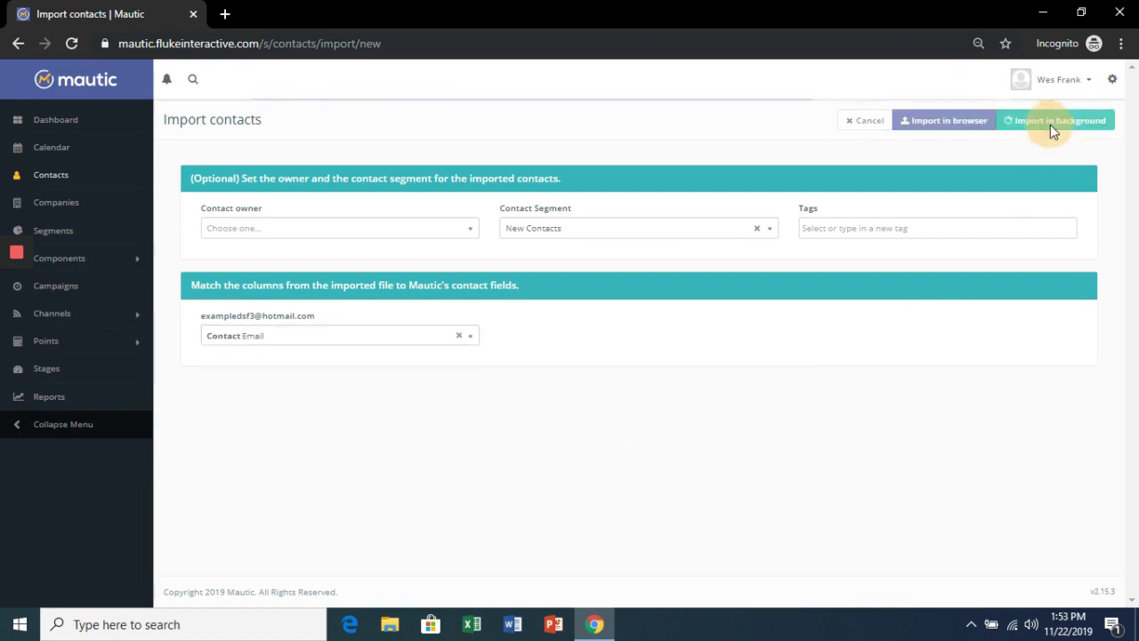